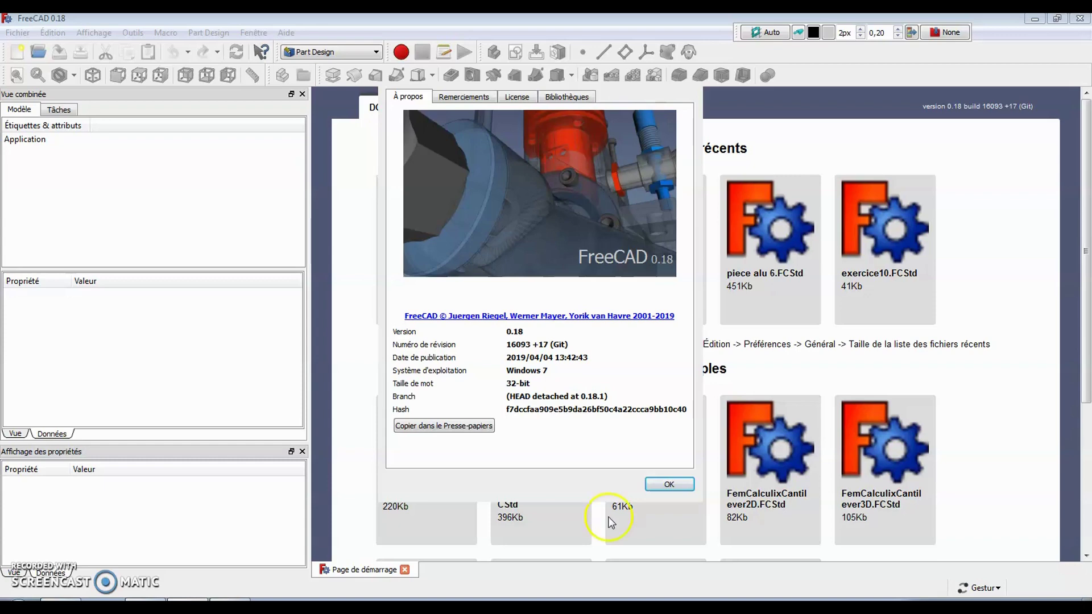
Close the version information, examine the dimensioned part drawing Plan1 in the Windows photo viewer, and return to FreeCAD.
click(668, 485)
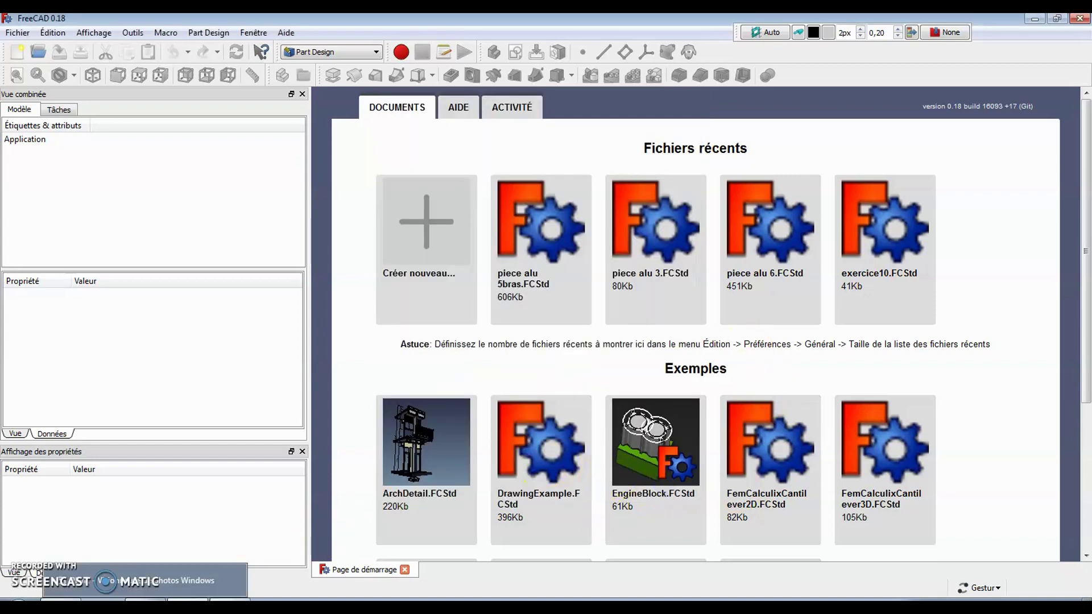
click(145, 599)
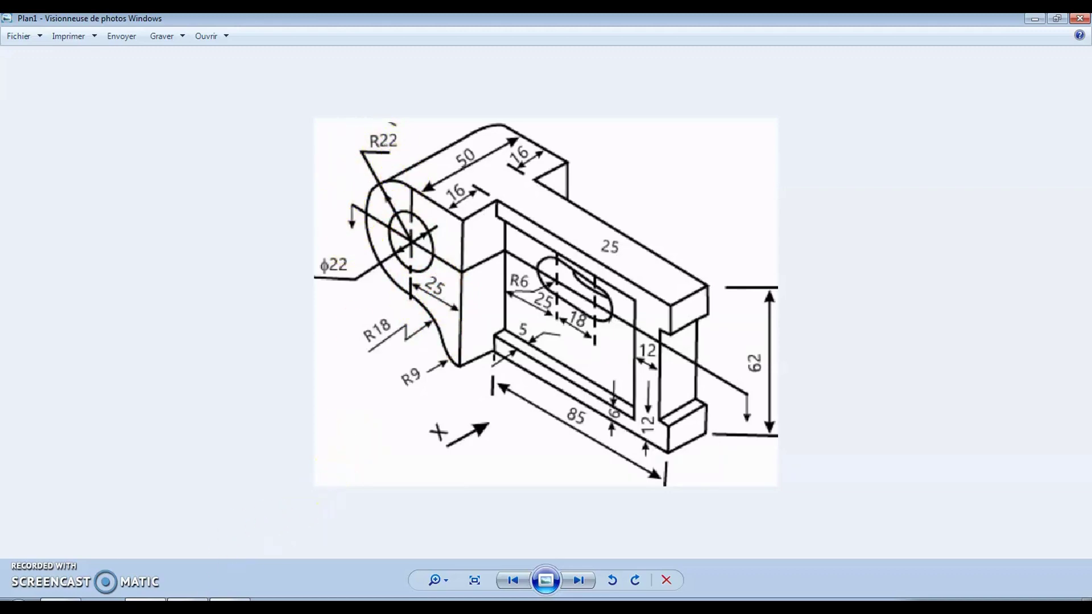
click(195, 601)
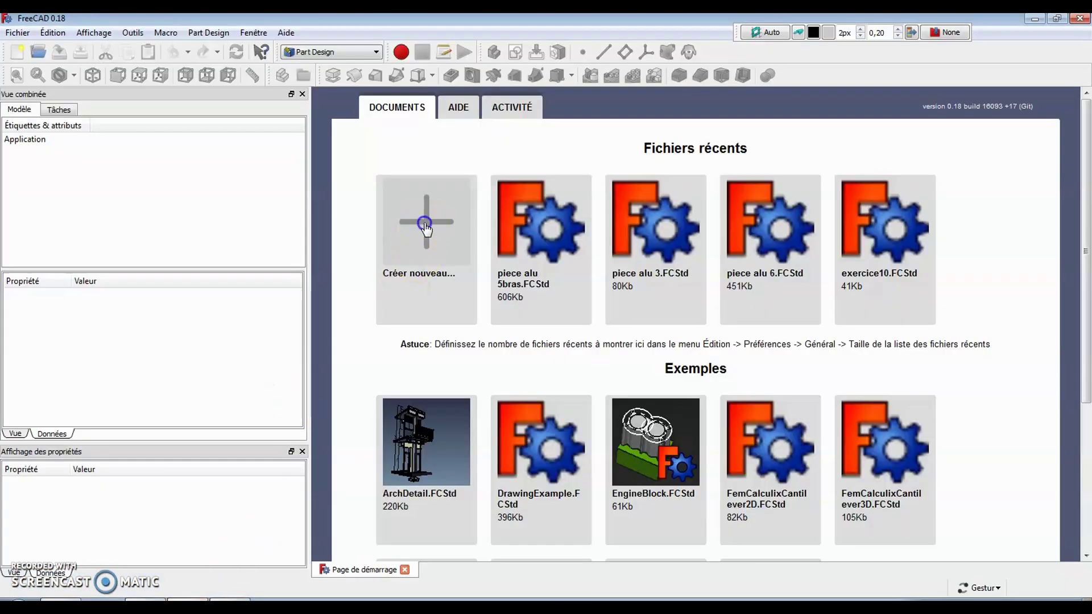
Create a new document with a body and start a sketch on its XZ plane.
click(426, 226)
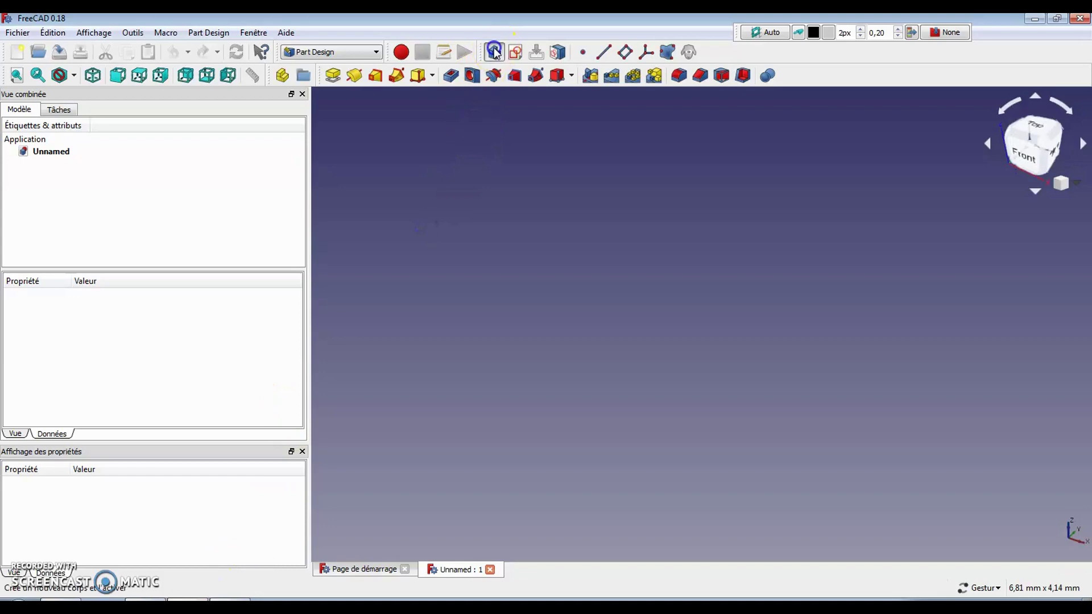
click(494, 52)
click(516, 54)
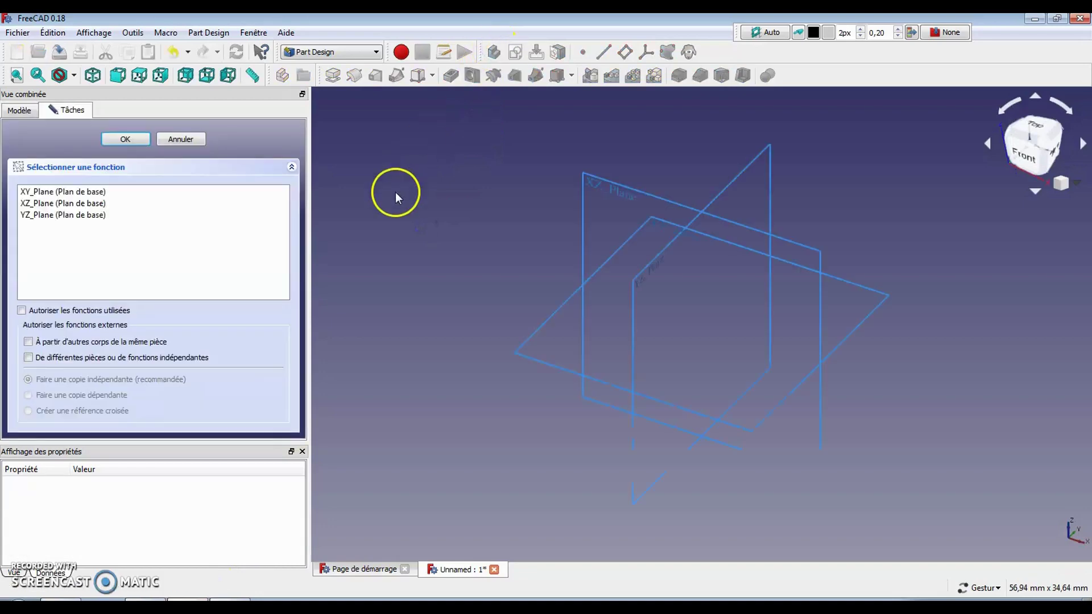
click(589, 178)
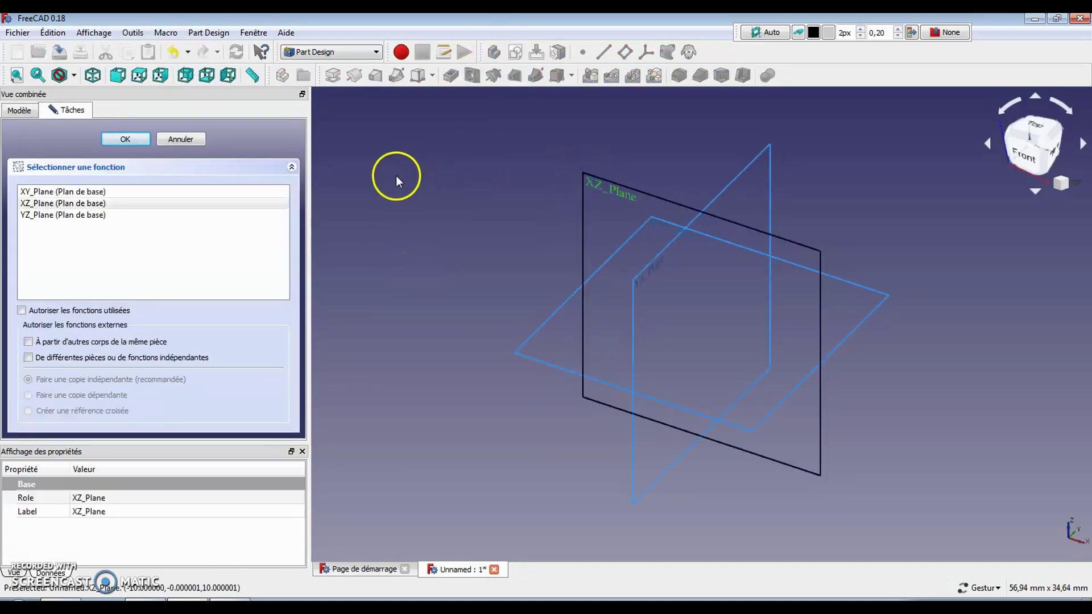
click(125, 139)
Sketch a left-bulging arc of about 28.6 mm radius above the horizontal axis and left of the vertical axis.
scroll(508, 263, down, 5)
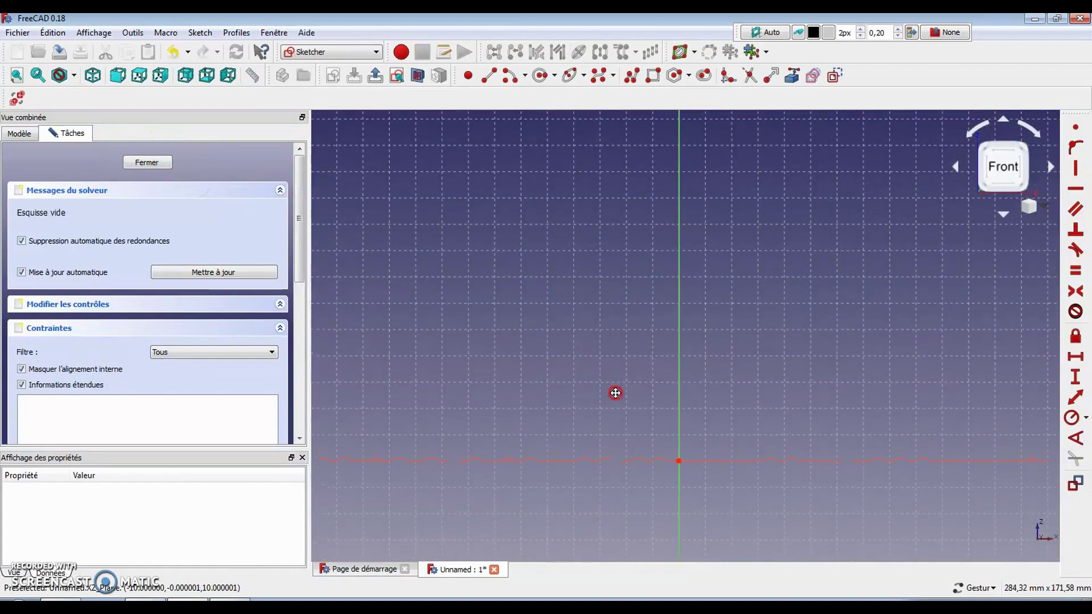
click(509, 75)
click(545, 302)
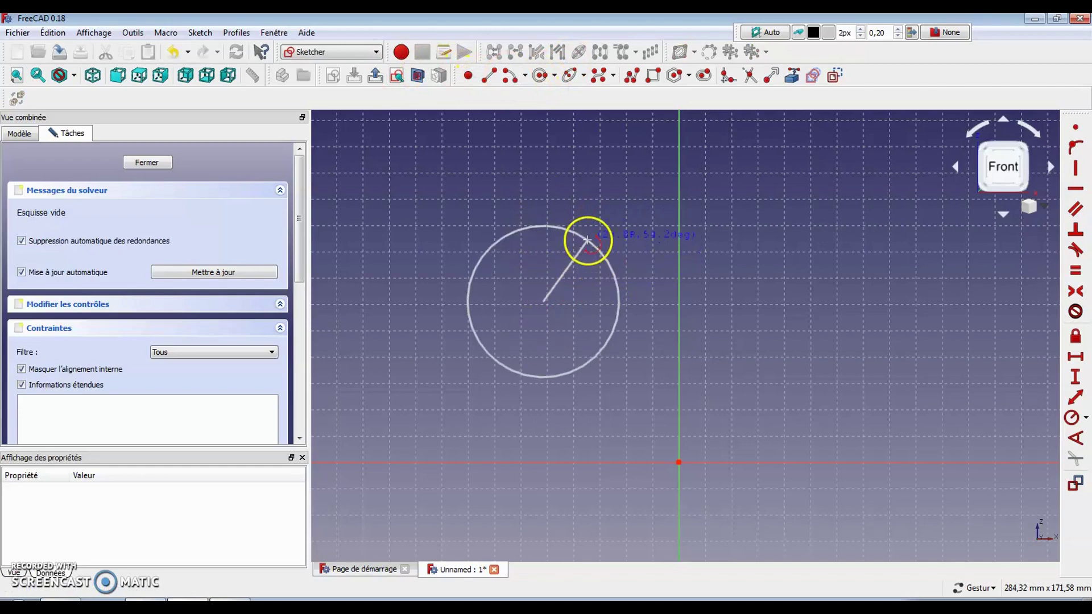
click(569, 231)
click(550, 376)
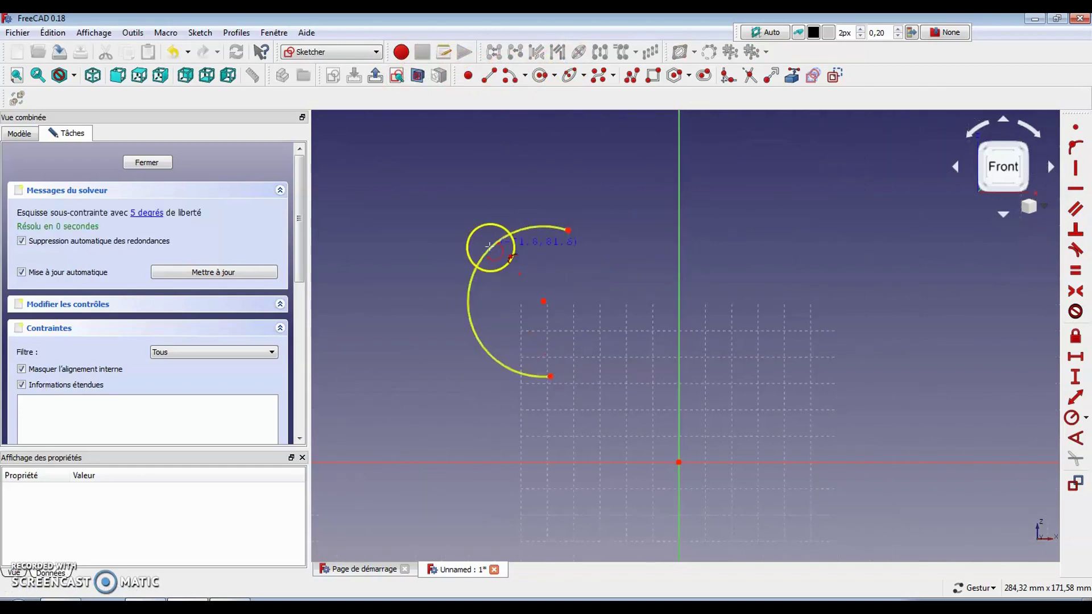
right_click(443, 170)
Constrain the arc's radius to 22 mm.
click(500, 241)
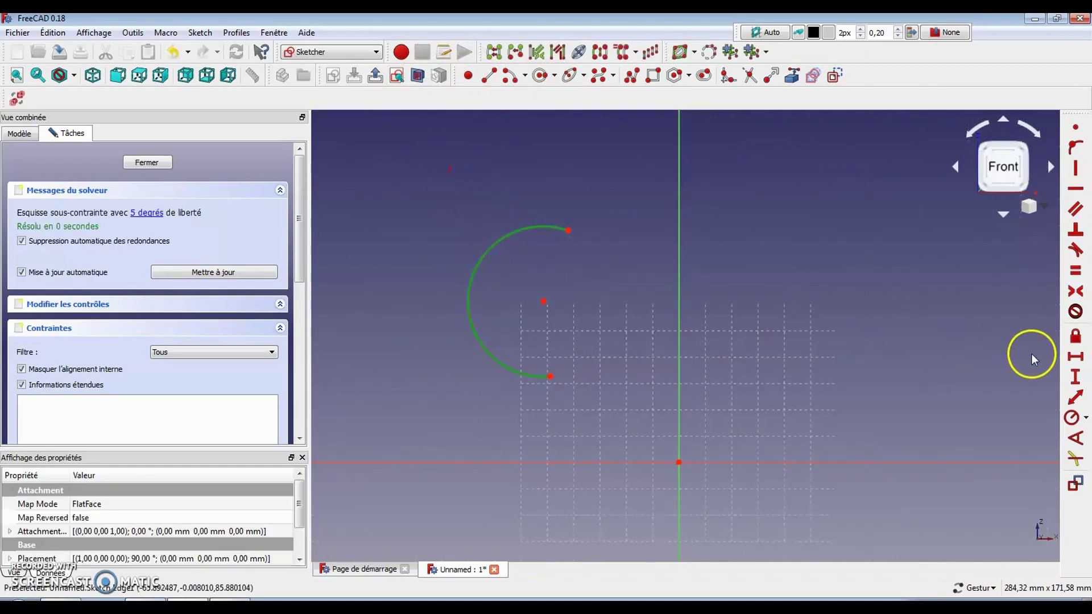
click(1071, 418)
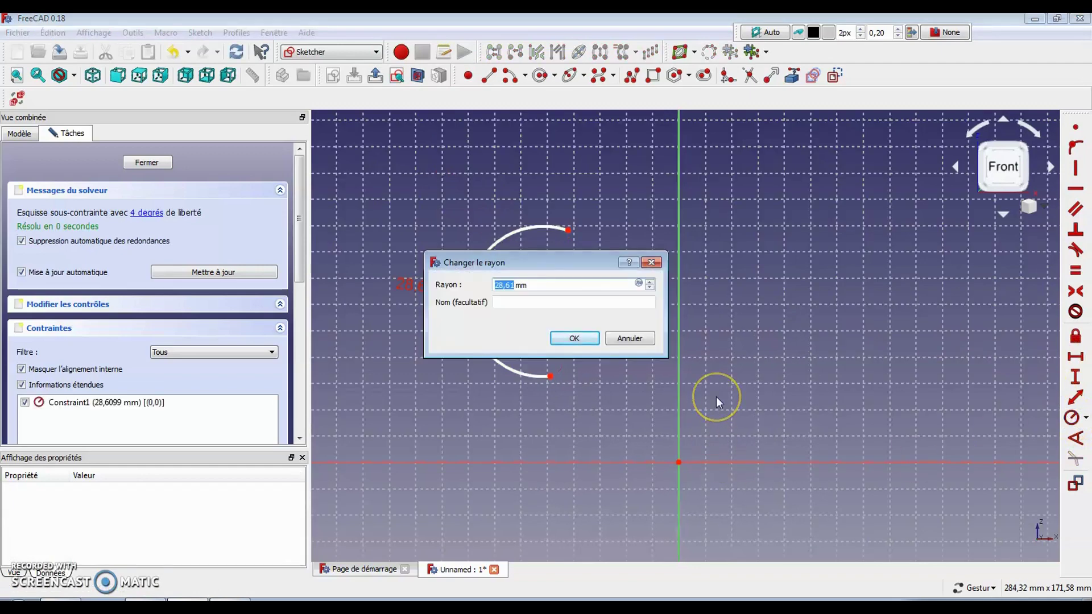
key(Return)
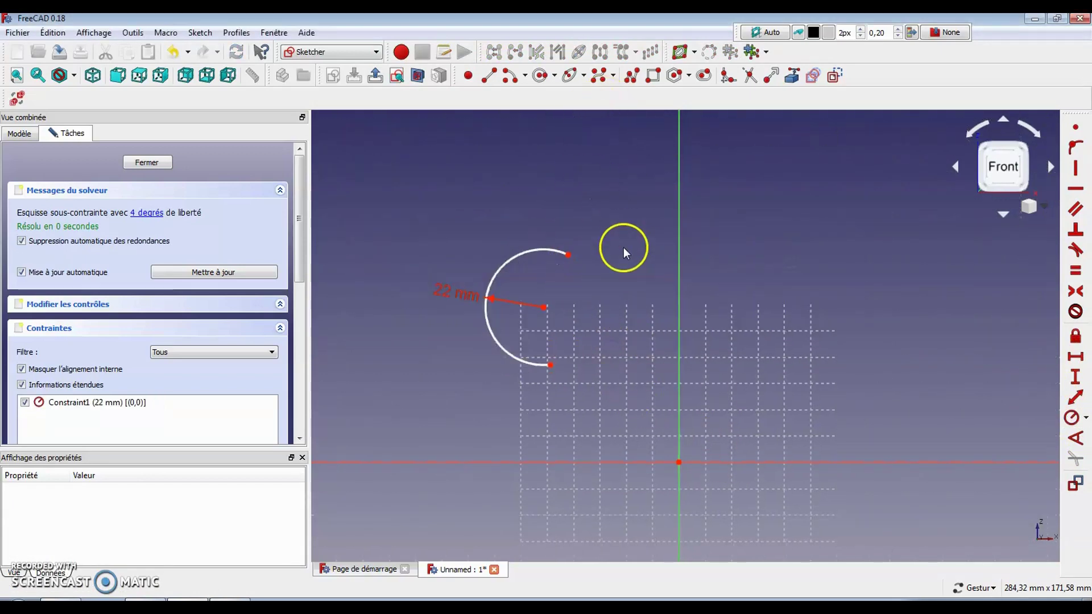
Sketch a horizontal line right of the arc's upper end and move it slightly up until it reaches the vertical axis.
click(510, 75)
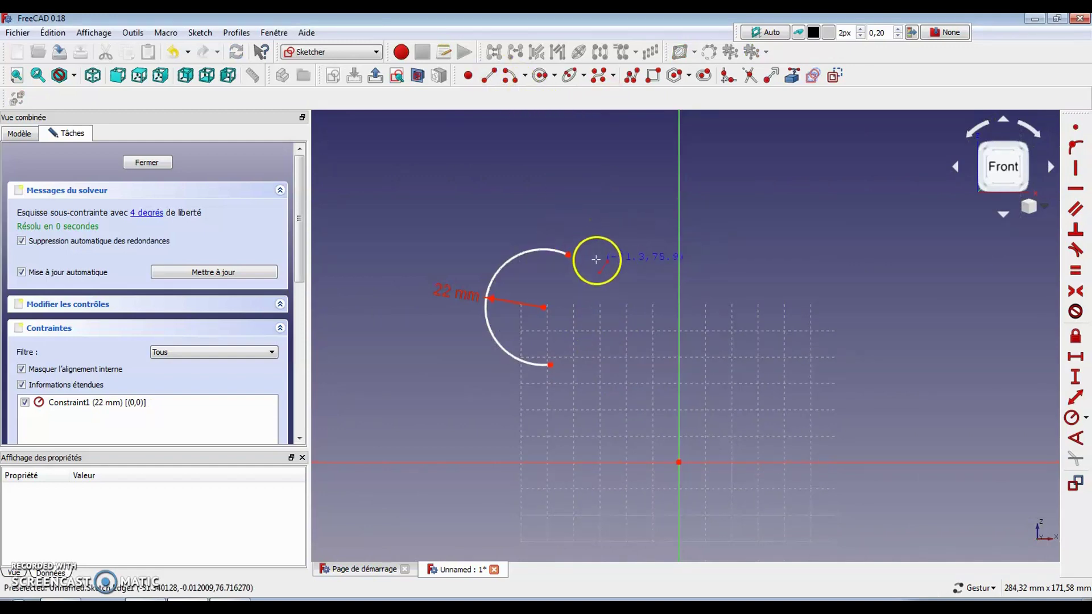
click(586, 247)
click(671, 247)
click(592, 165)
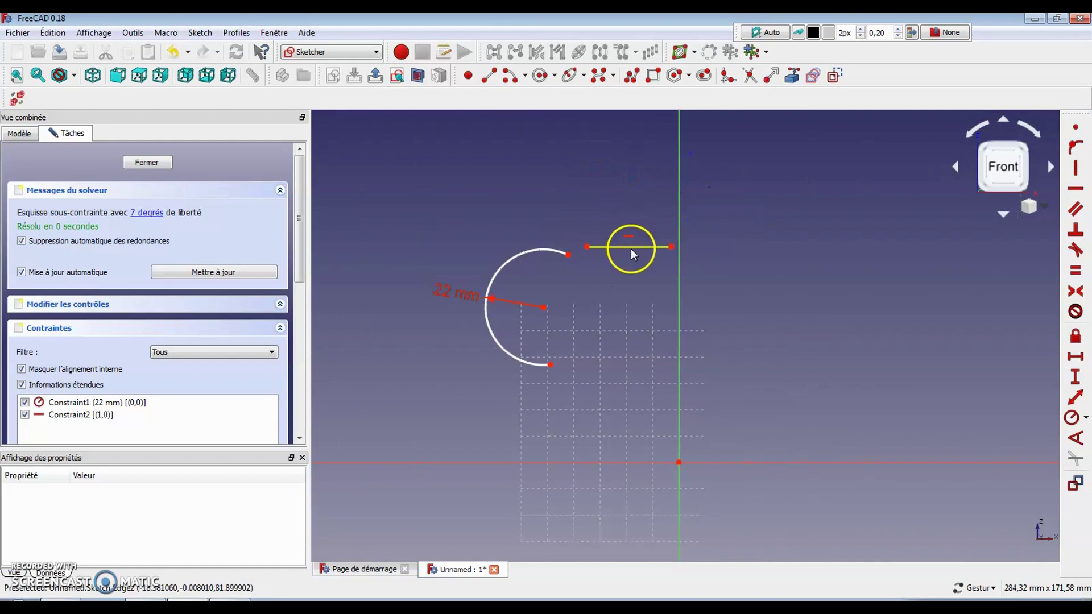
mouse_move(631, 249)
mouse_down()
mouse_move(637, 222)
mouse_move(640, 238)
mouse_up()
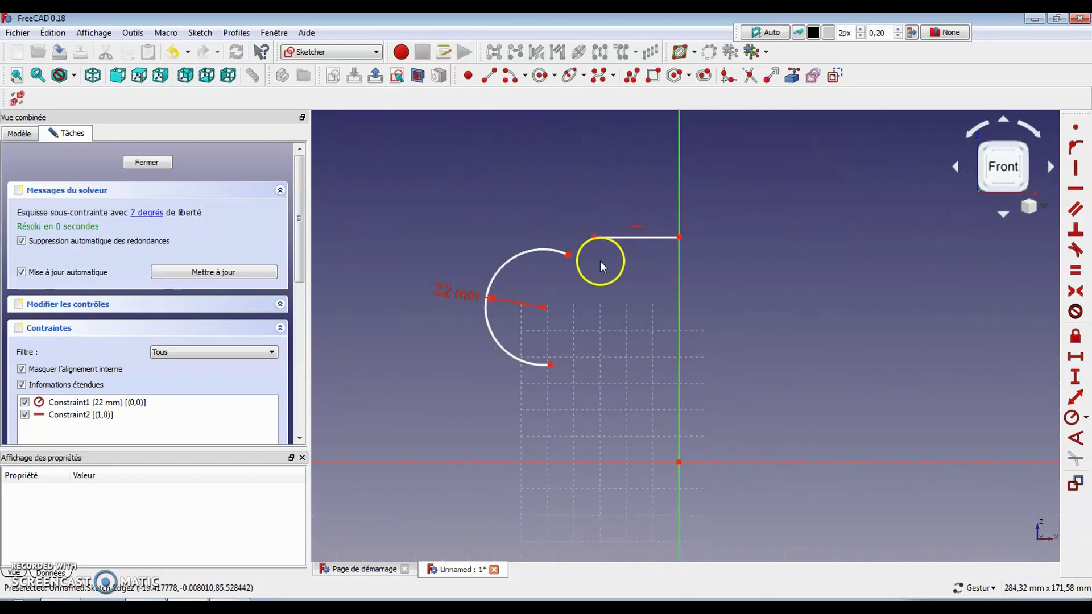
Make the line's left end coincident with the arc's upper endpoint and constrain the line tangent to the arc.
click(595, 238)
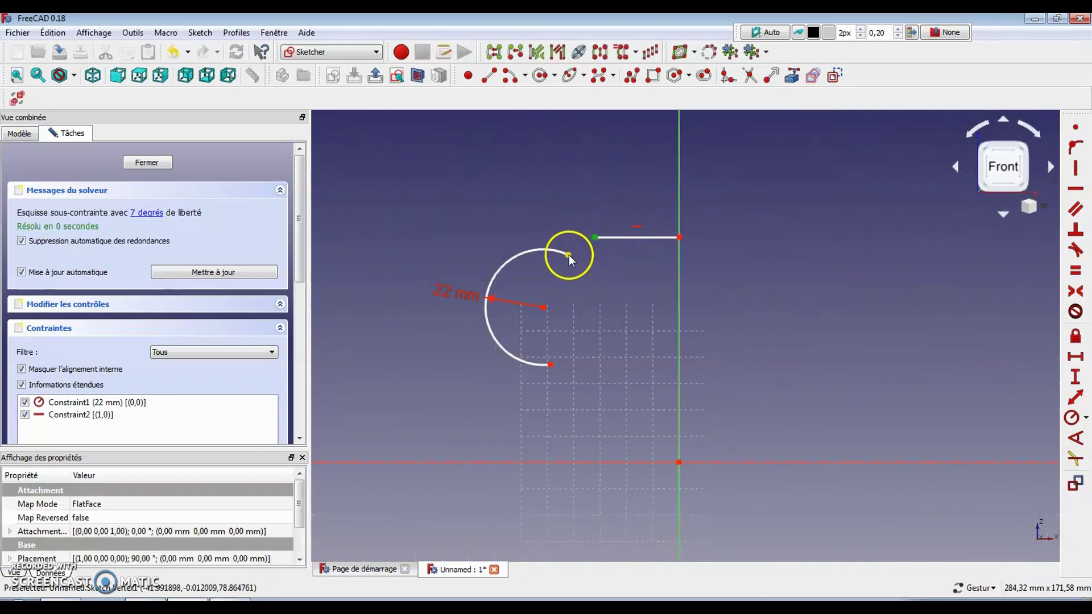
click(1075, 130)
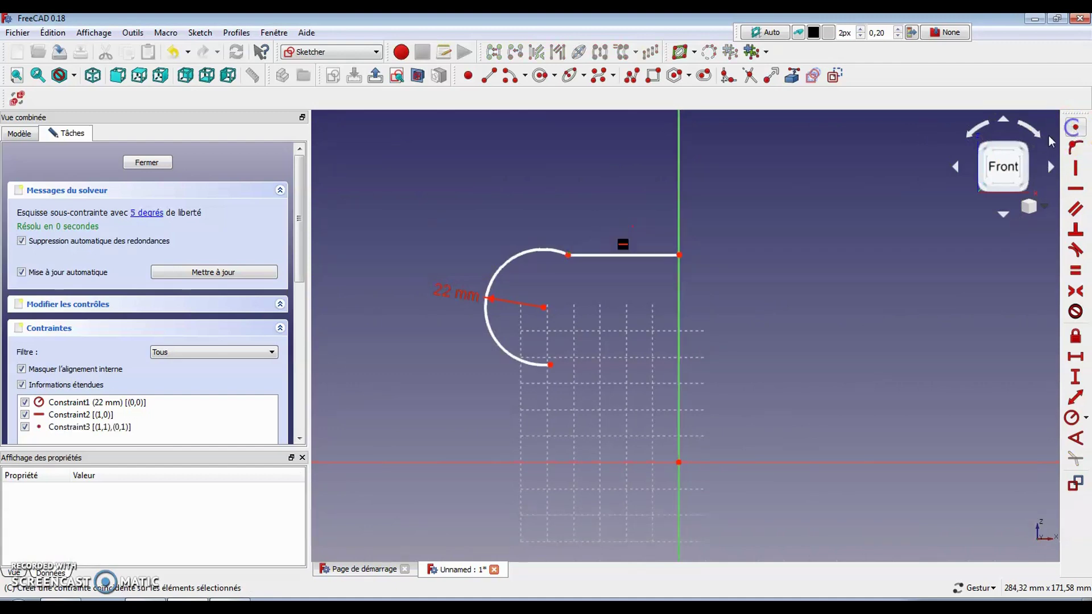
click(594, 256)
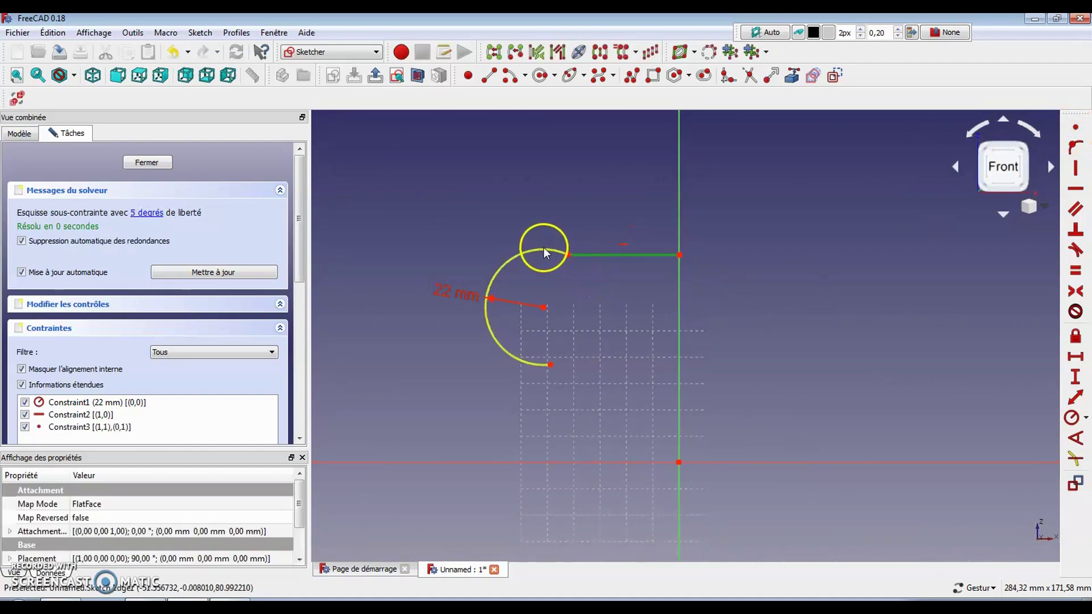
click(543, 253)
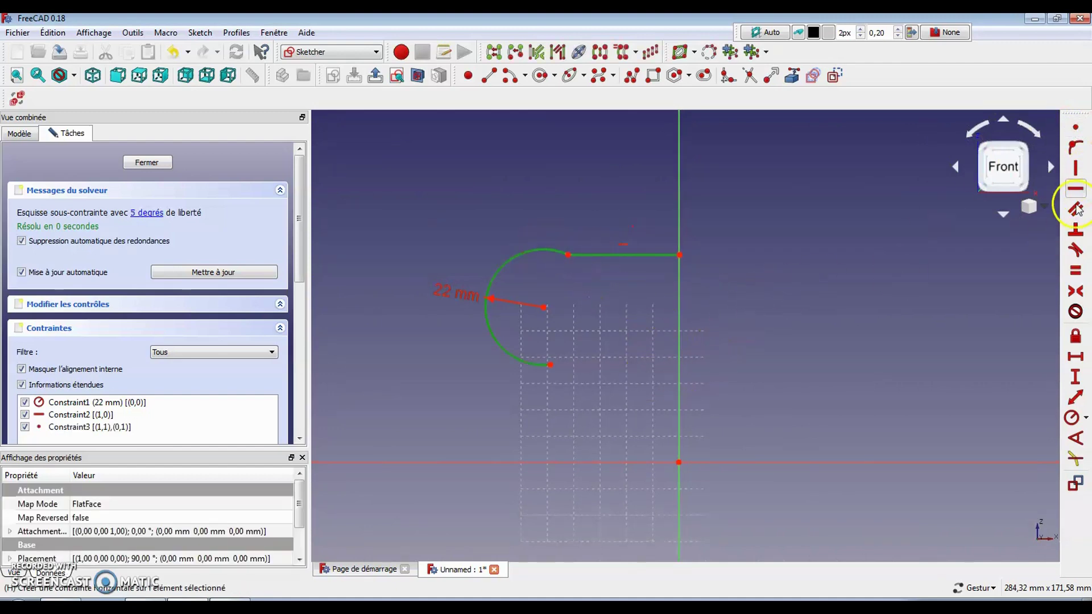
click(1076, 251)
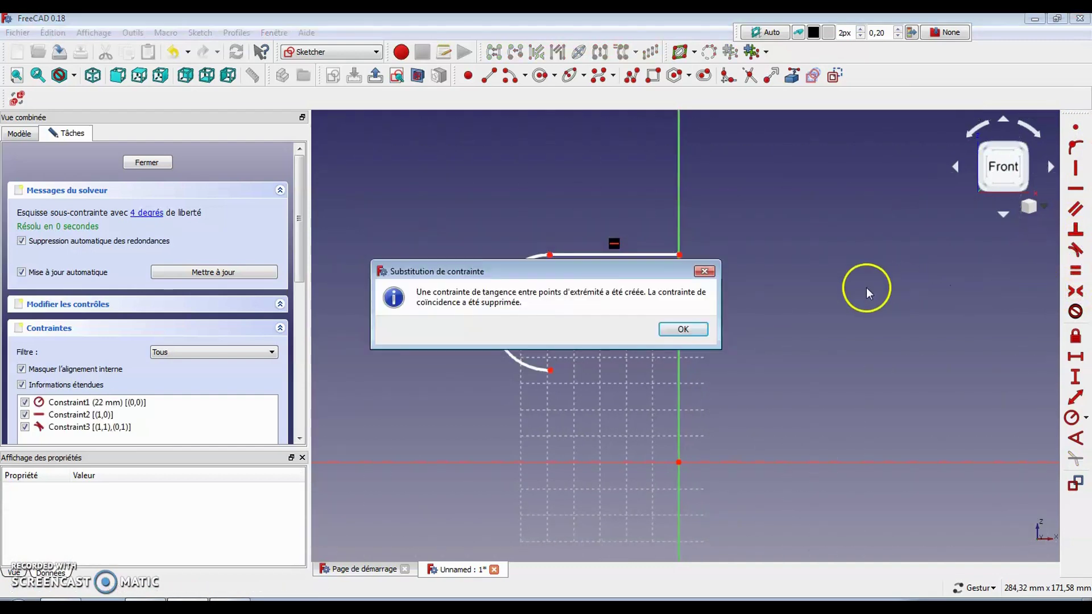
click(685, 330)
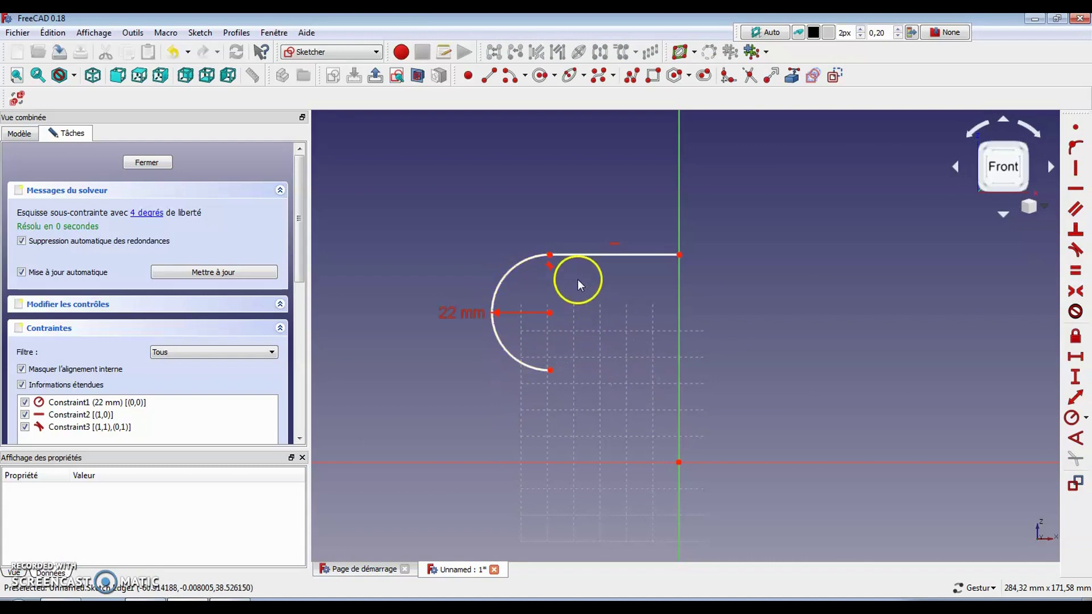
click(550, 313)
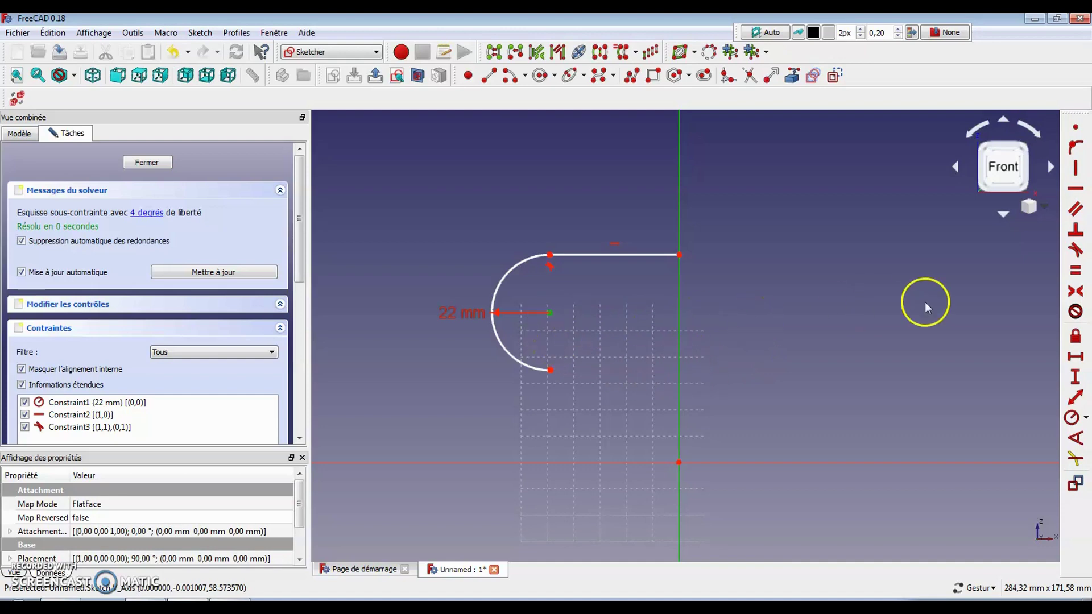
click(1075, 400)
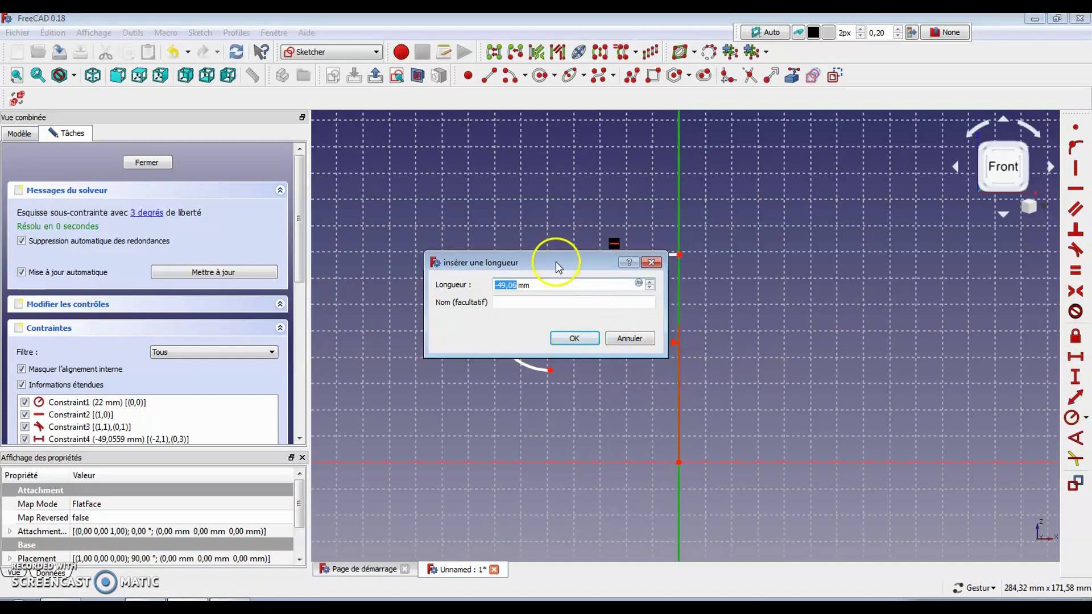
mouse_move(556, 258)
mouse_down()
mouse_move(463, 391)
mouse_move(470, 440)
mouse_move(480, 427)
mouse_up()
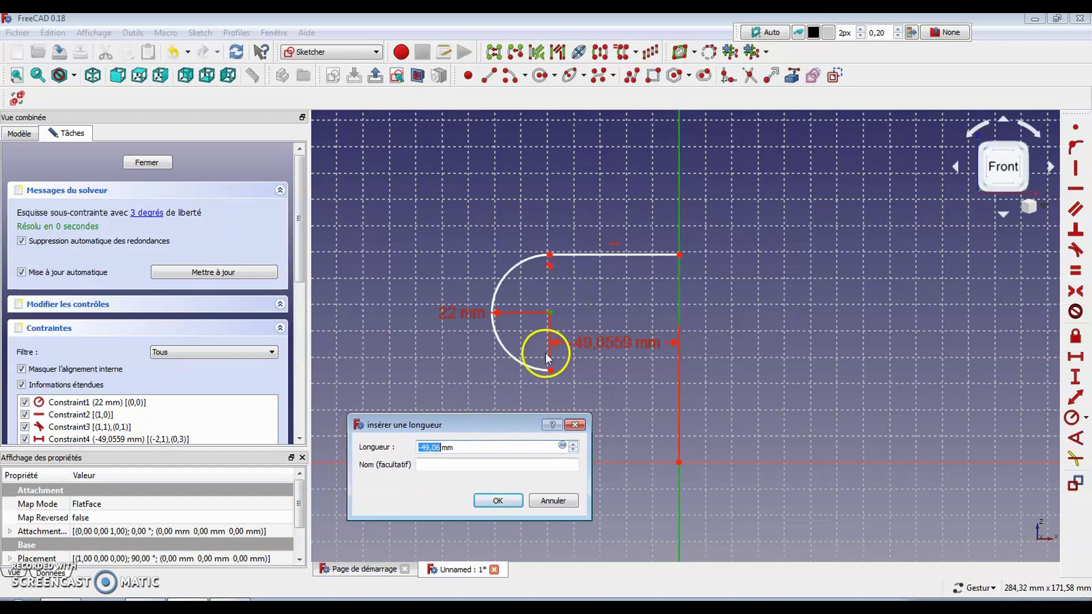
click(576, 424)
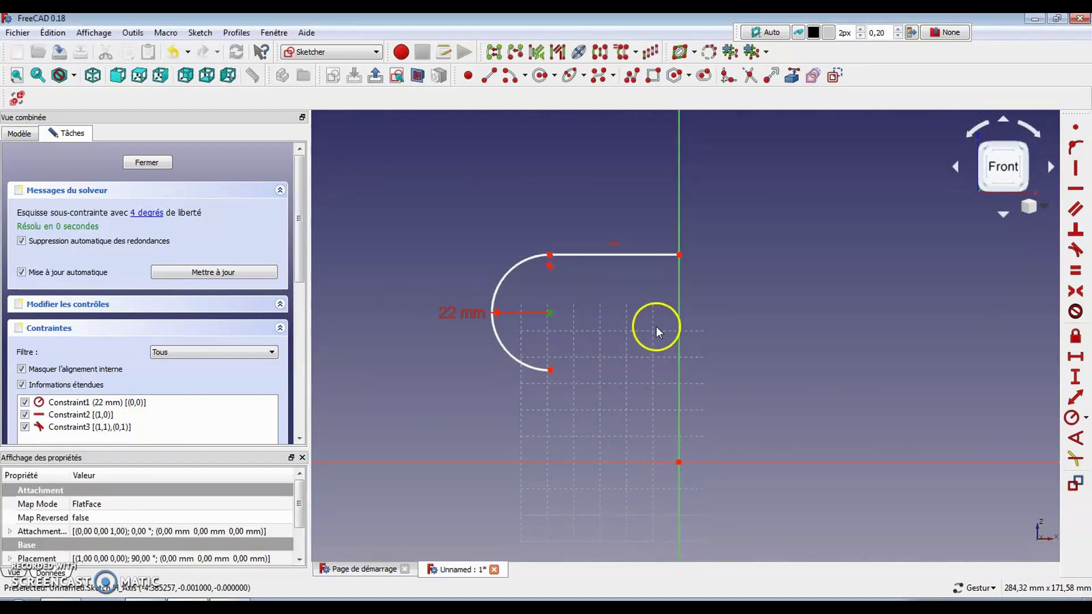
Set the horizontal distance from the arc's centre to the line's right end to 25 mm and constrain that end onto the vertical axis.
click(680, 255)
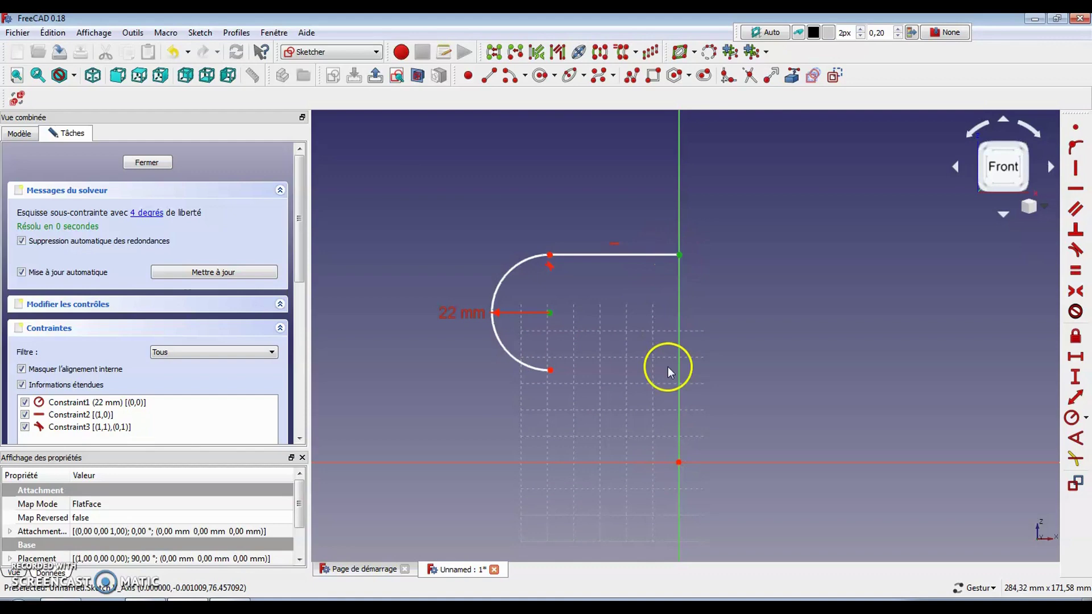
click(1075, 357)
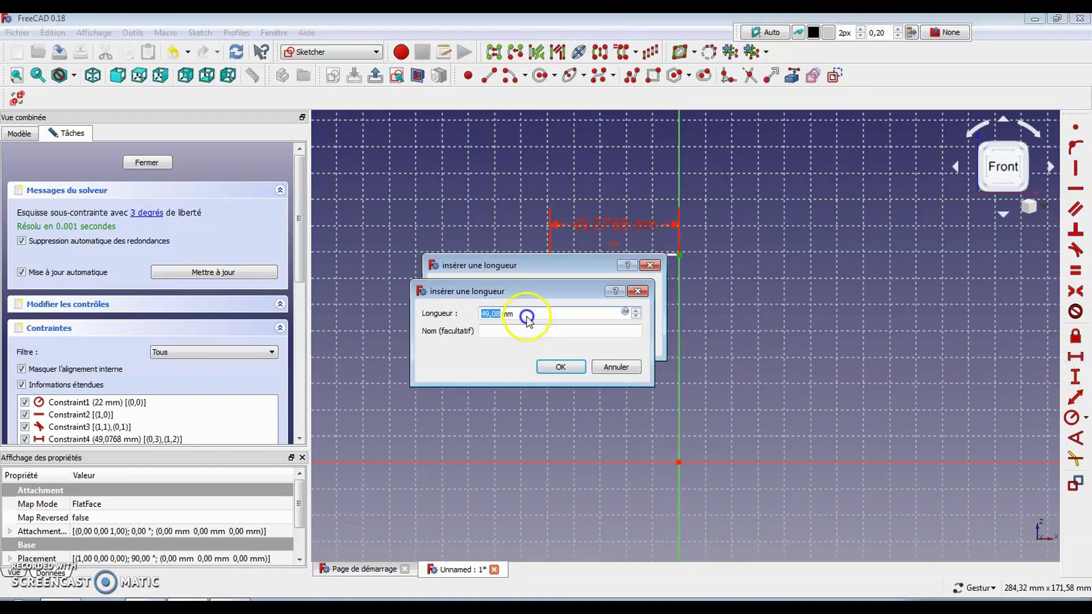
drag(615, 263, 905, 151)
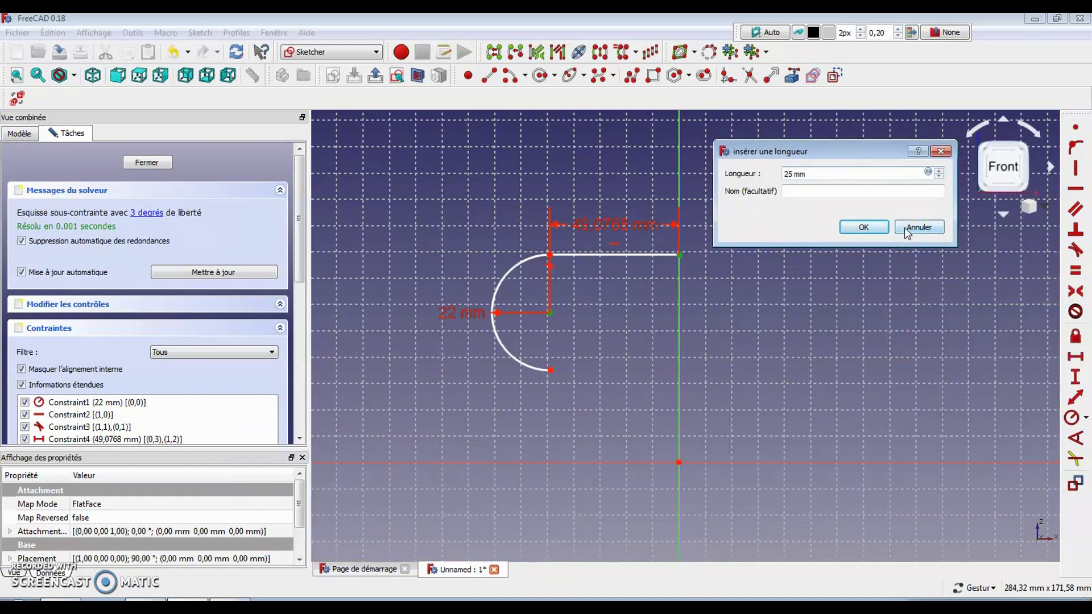
key(Return)
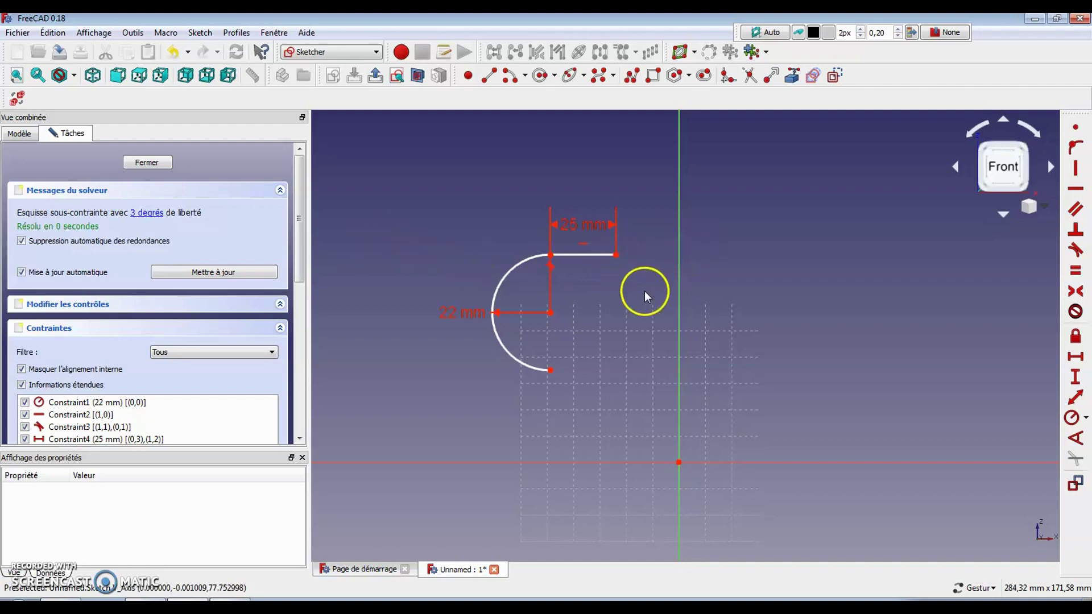
click(616, 255)
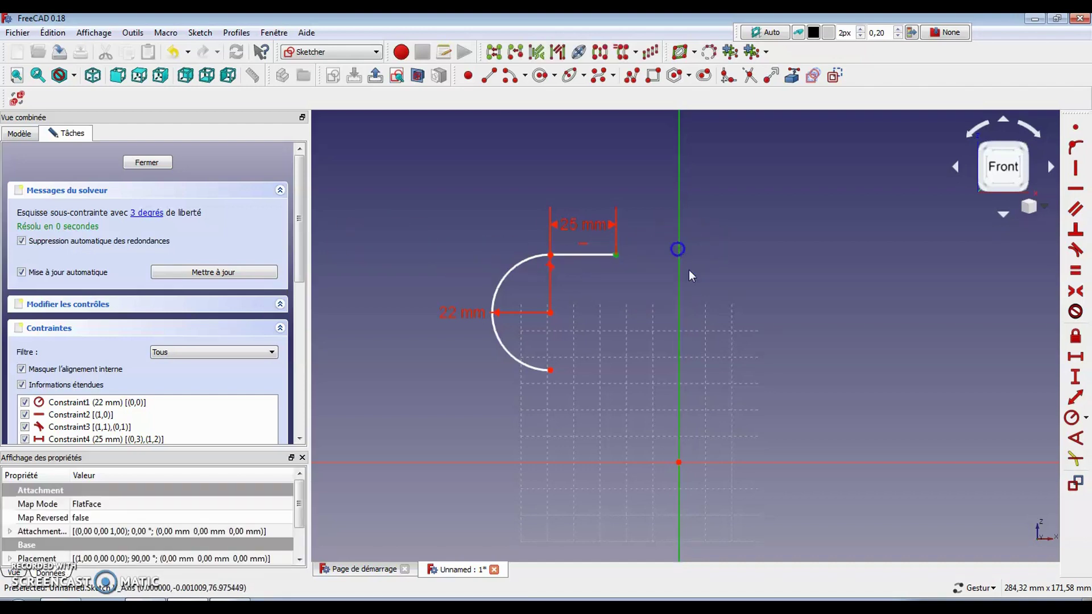
click(1076, 146)
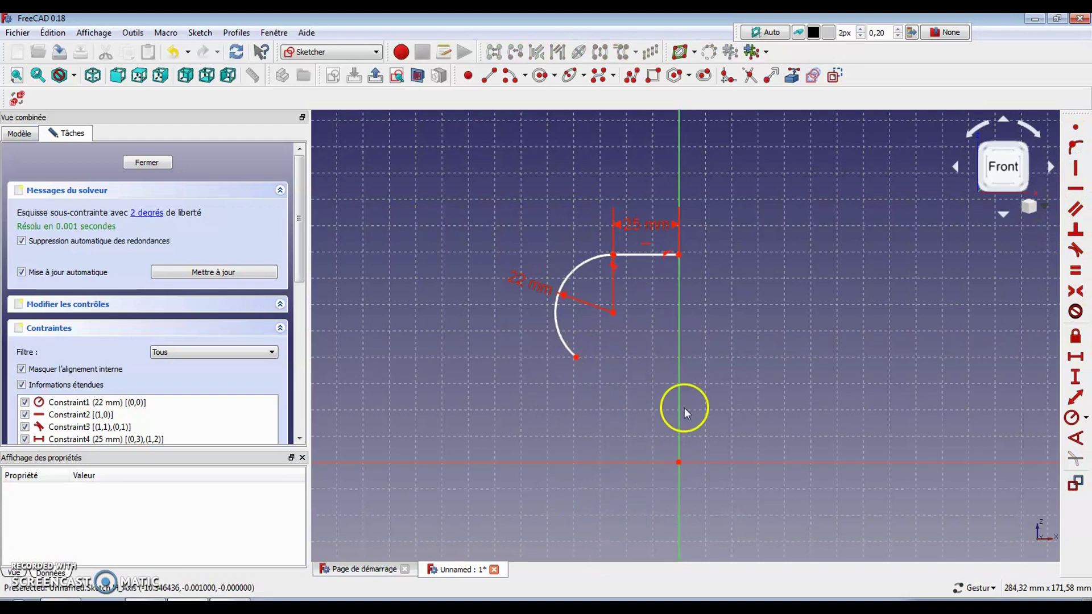
Sketch a slanted line right of the vertical axis, running down and outward from about the height of the horizontal line.
click(489, 75)
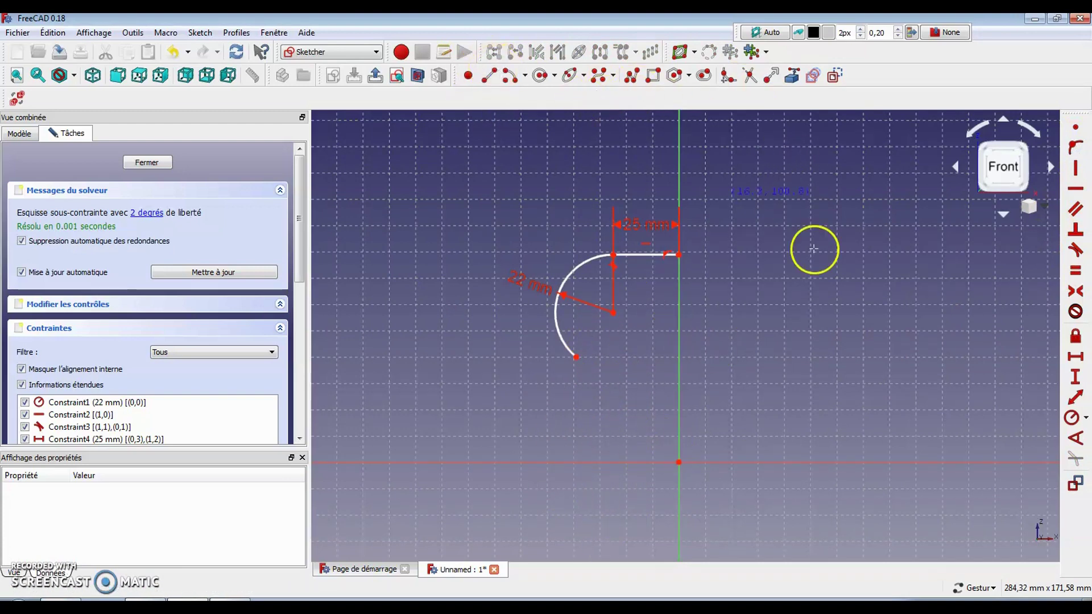
click(734, 248)
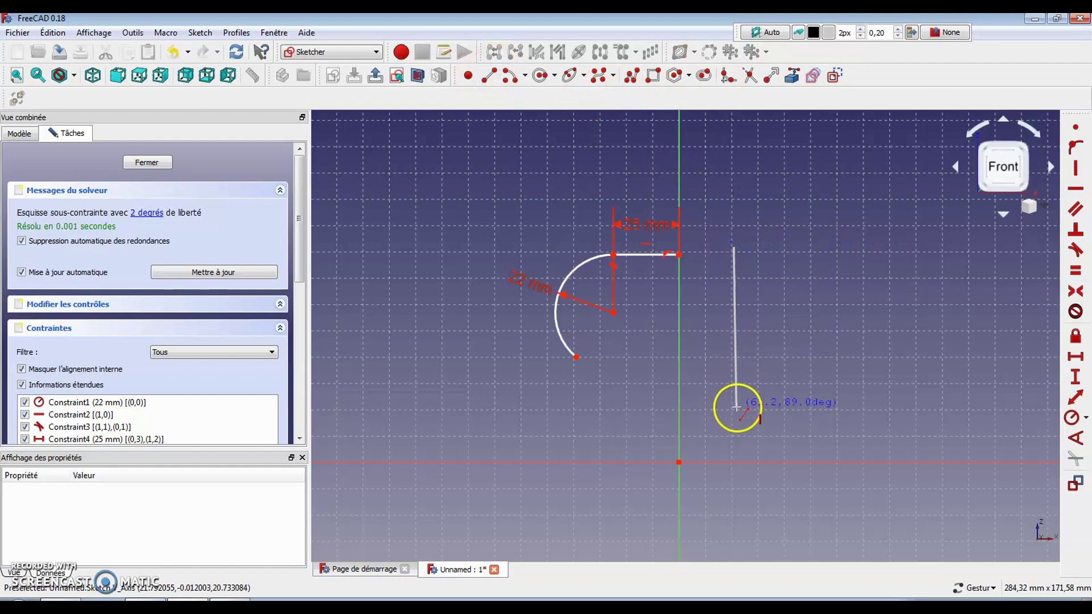
click(783, 417)
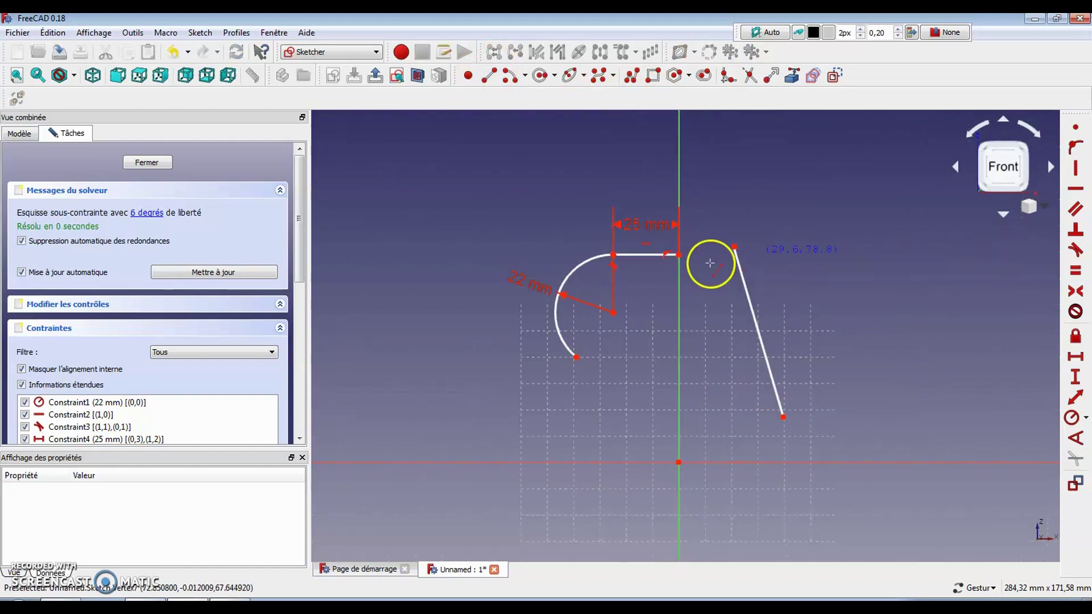
right_click(857, 224)
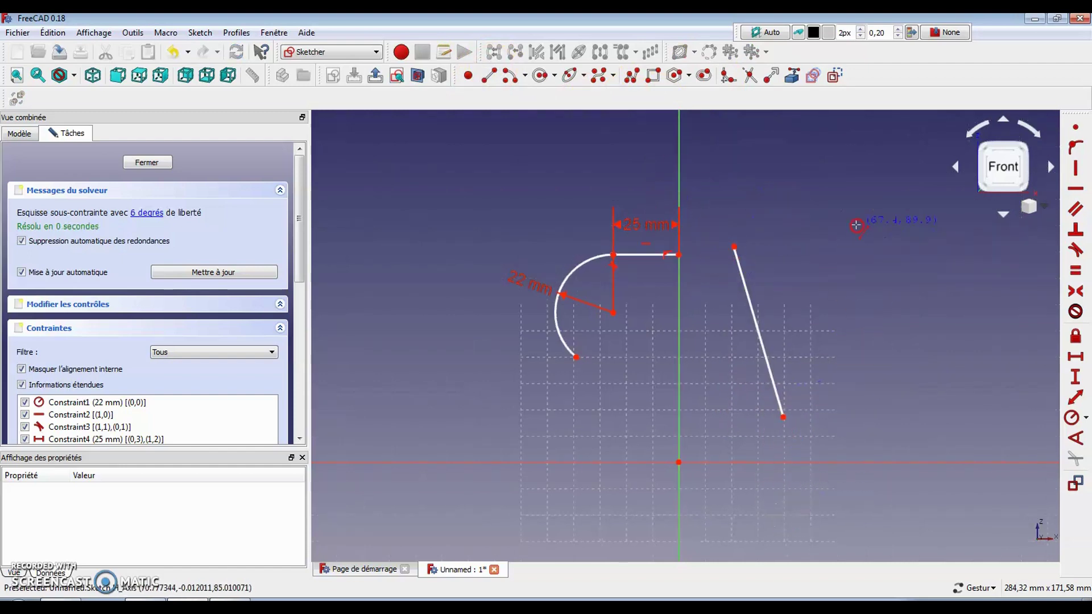
Constrain the slanted line to be vertical and set its vertical length to 62 mm.
click(759, 327)
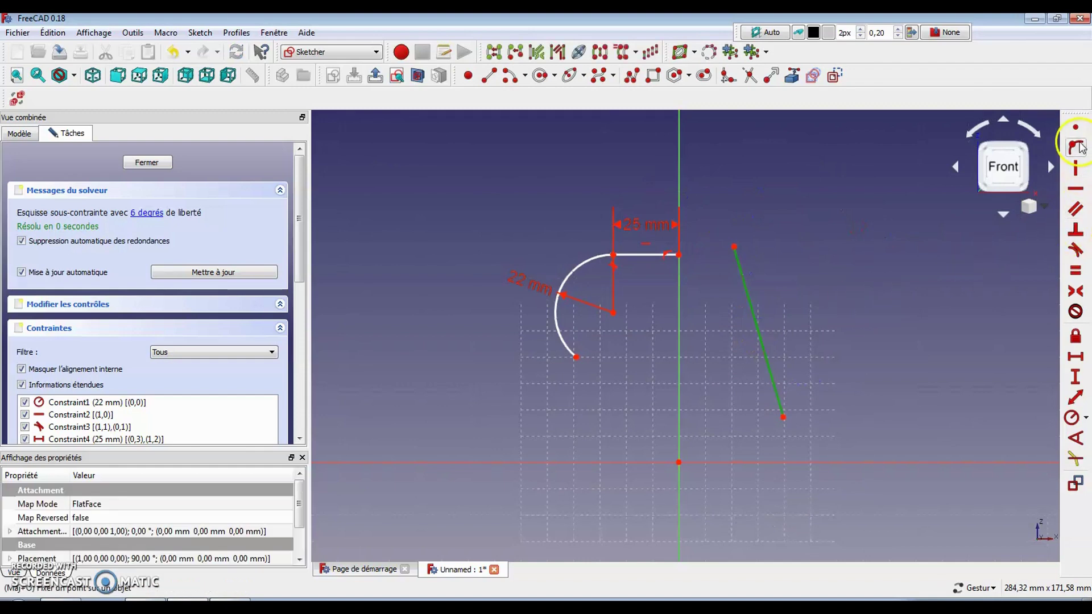
click(1076, 169)
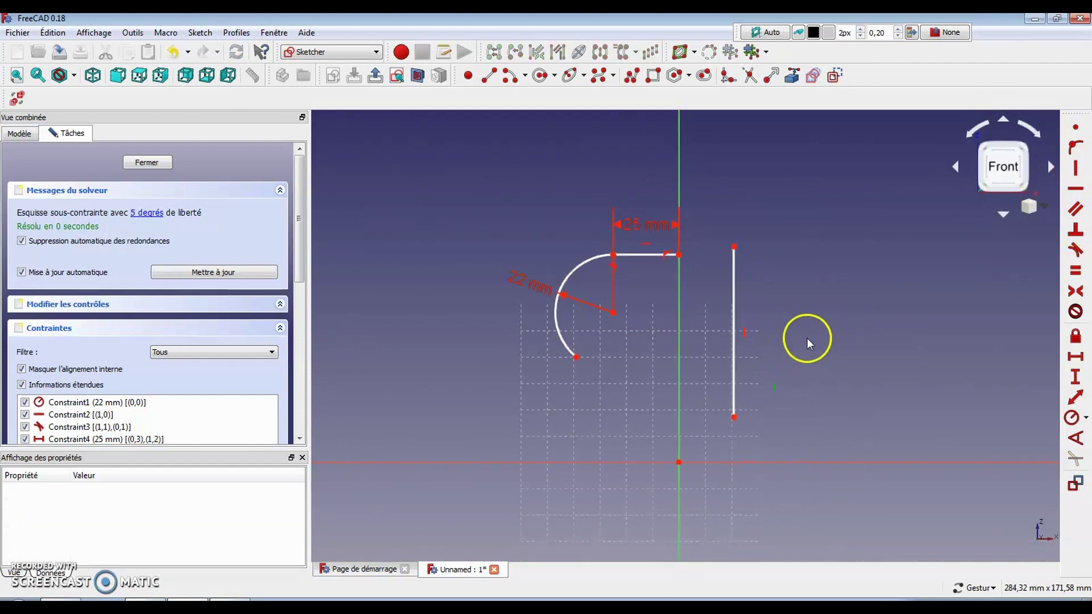
click(733, 302)
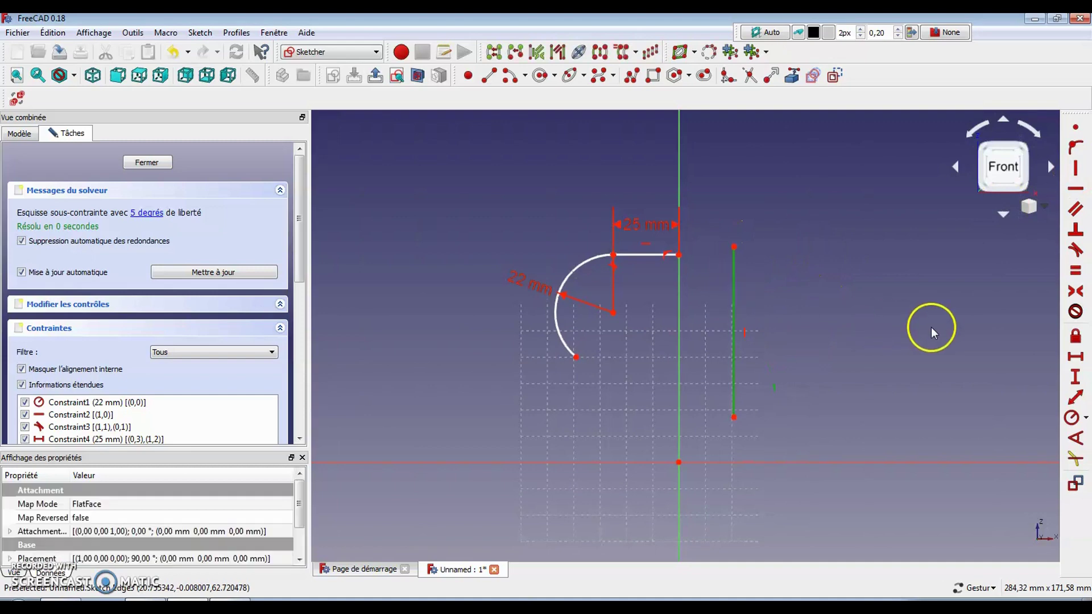
click(1074, 376)
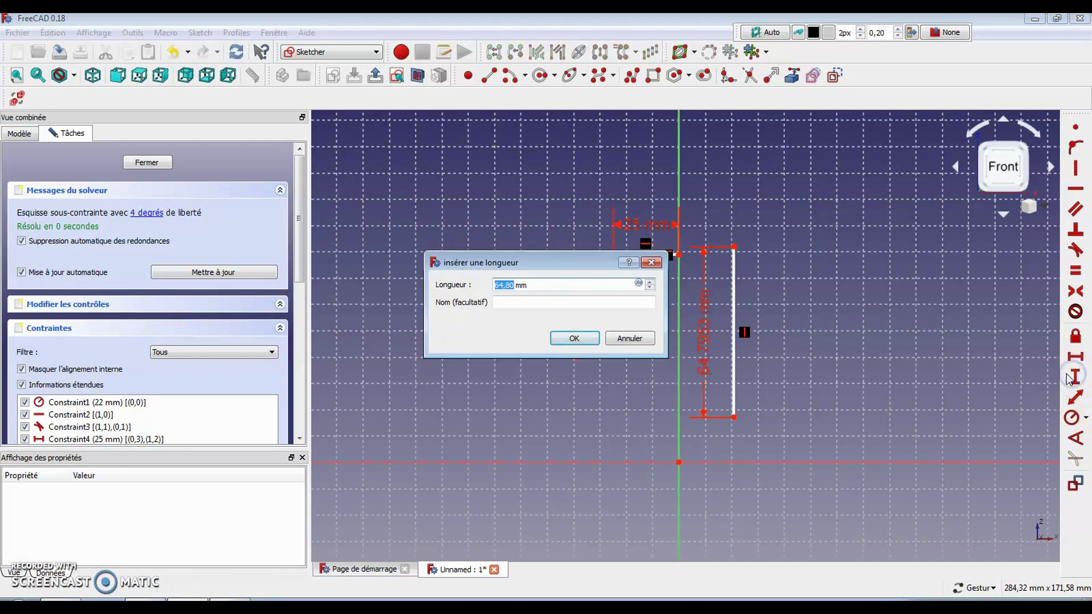
key(Return)
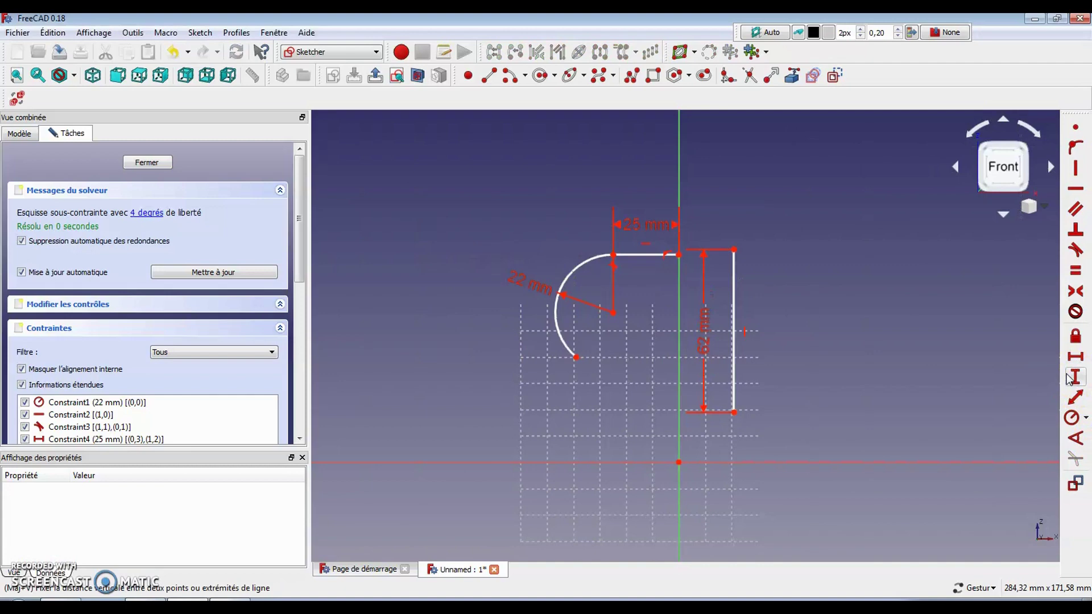
Make the vertical line's upper end coincident with the horizontal line's right end and move the 62 mm dimension outside the profile.
click(734, 250)
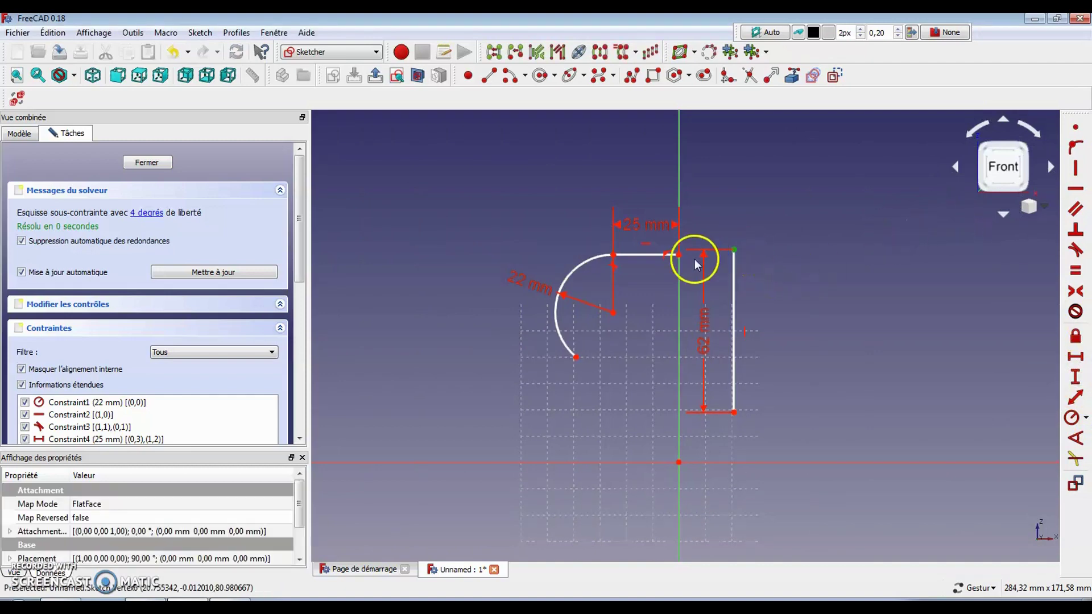
click(679, 254)
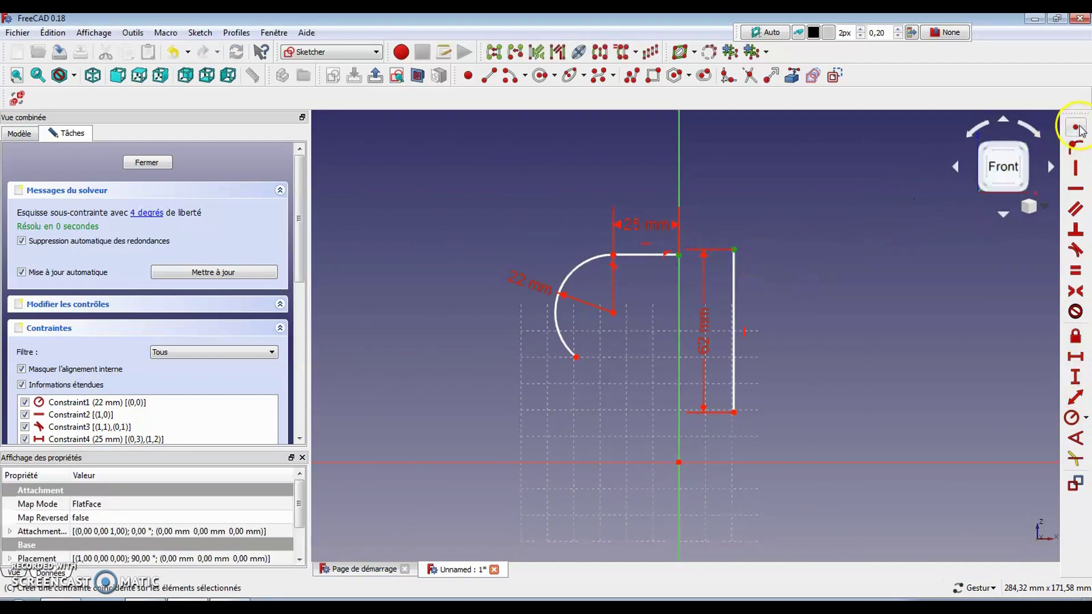
click(1074, 146)
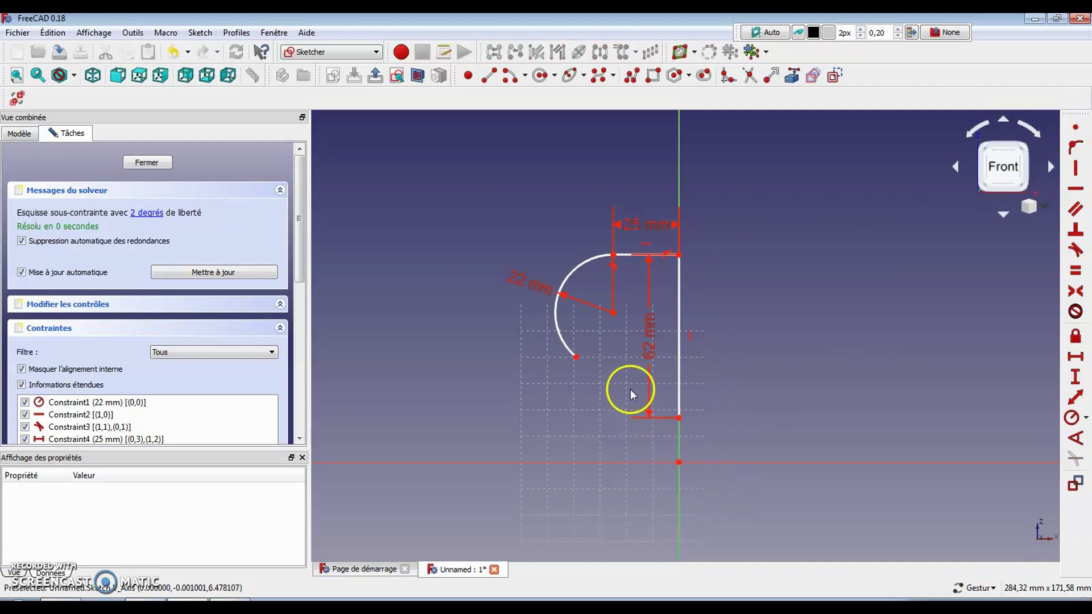
drag(632, 394, 730, 339)
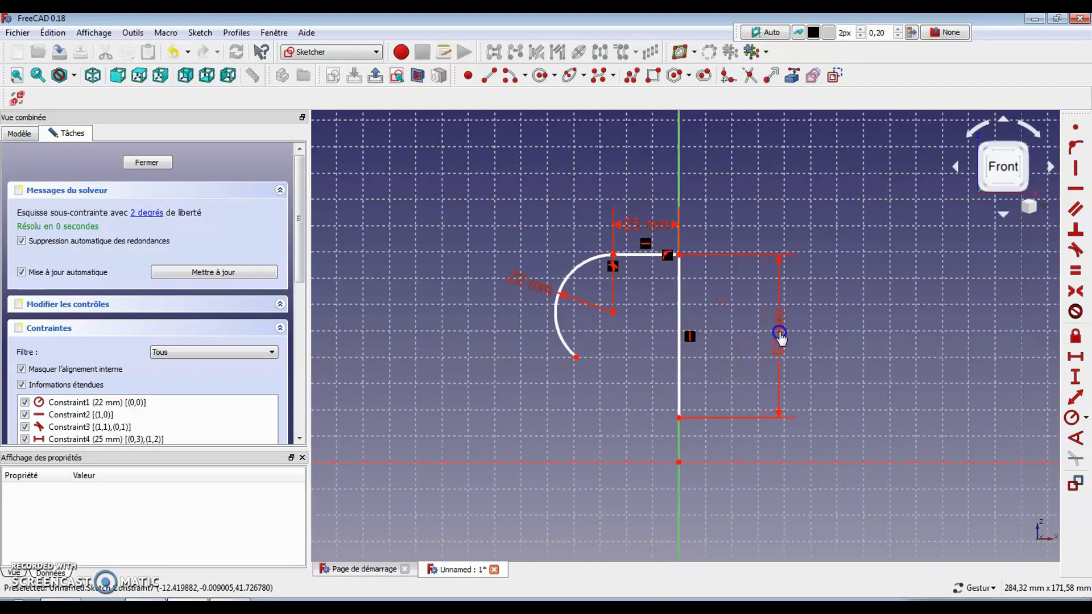
click(657, 381)
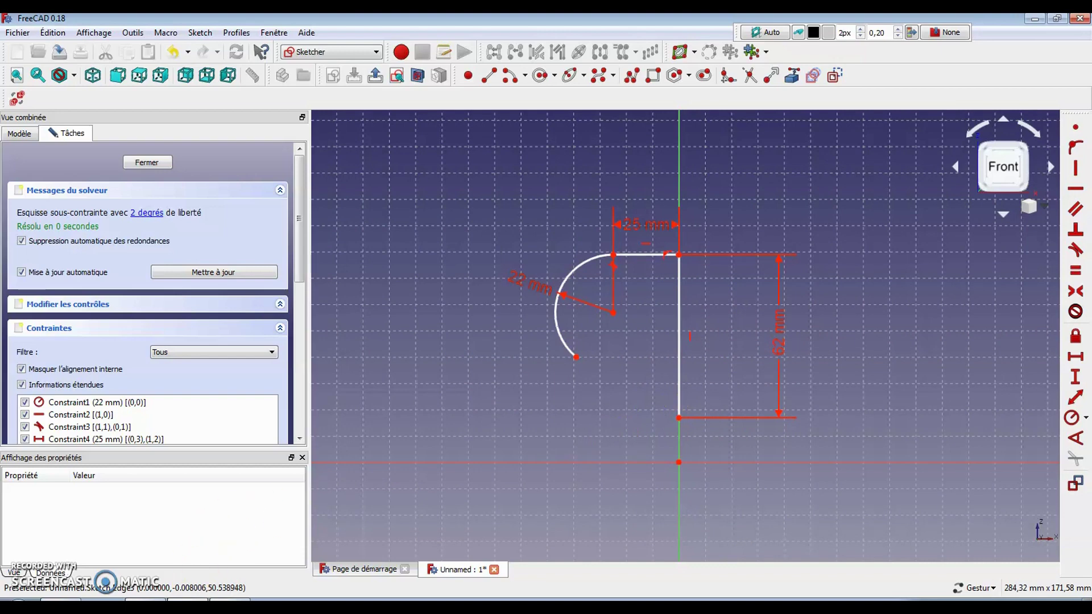
Consult the Plan1 drawing and sketch an arc of about 15 mm radius below the 22 mm arc's lower end, bulging toward the vertical line.
click(182, 599)
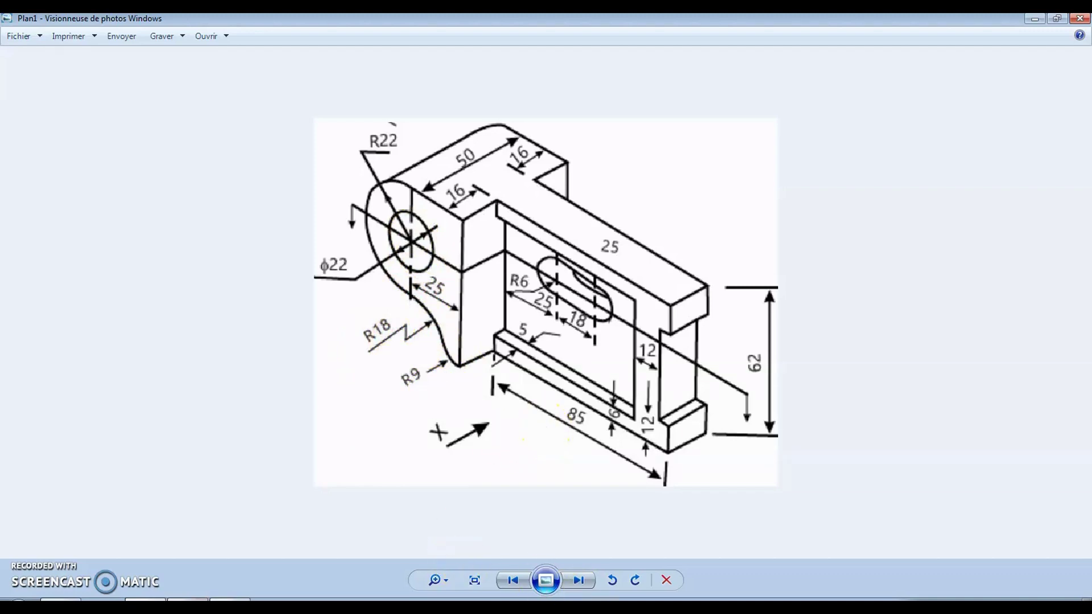
click(188, 600)
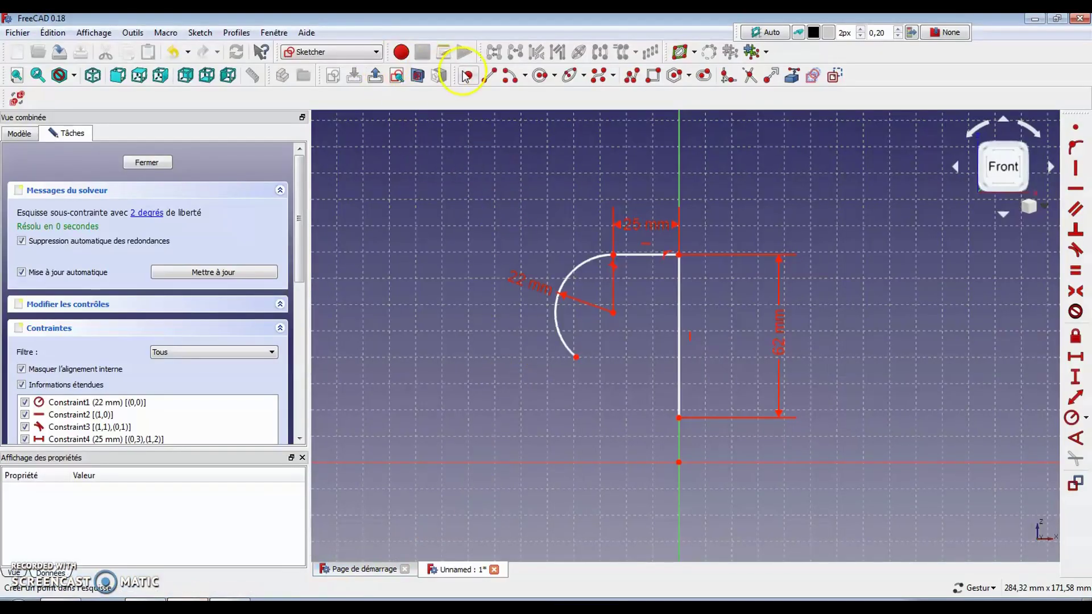
click(513, 78)
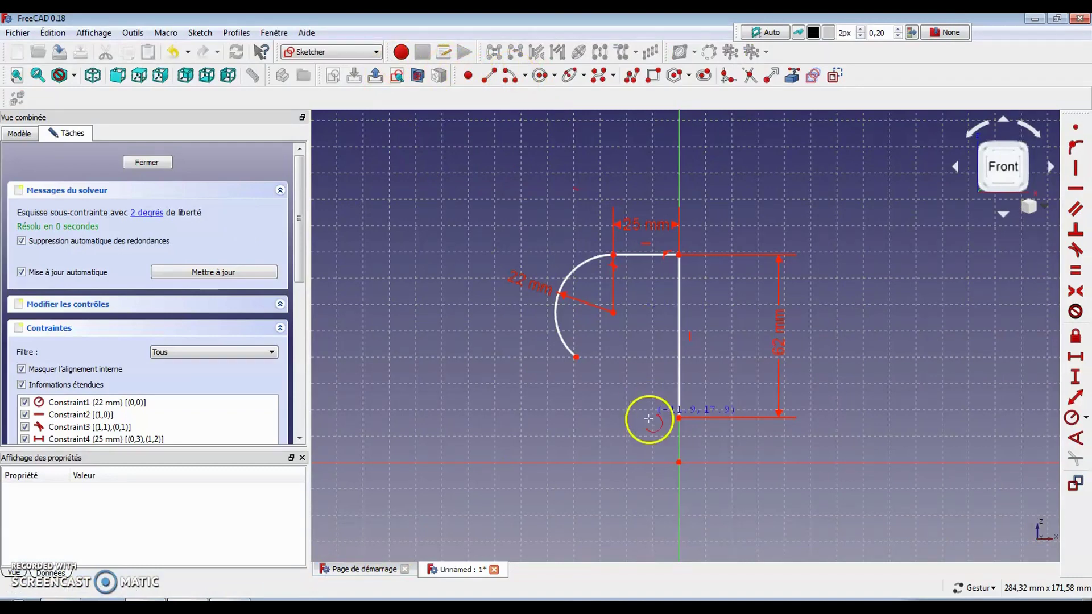
click(580, 421)
click(568, 390)
click(619, 424)
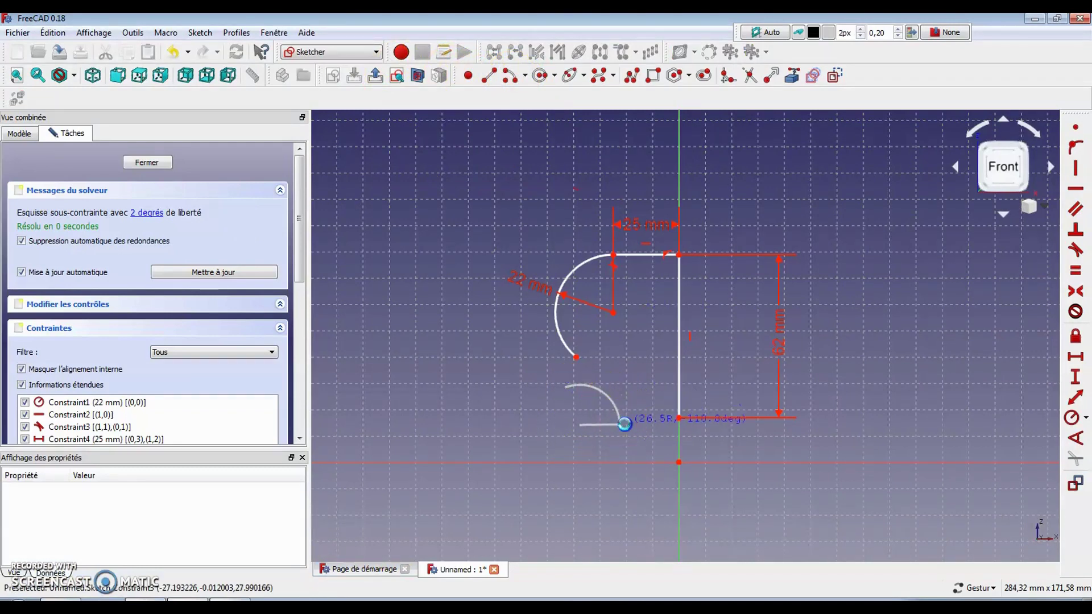
right_click(434, 239)
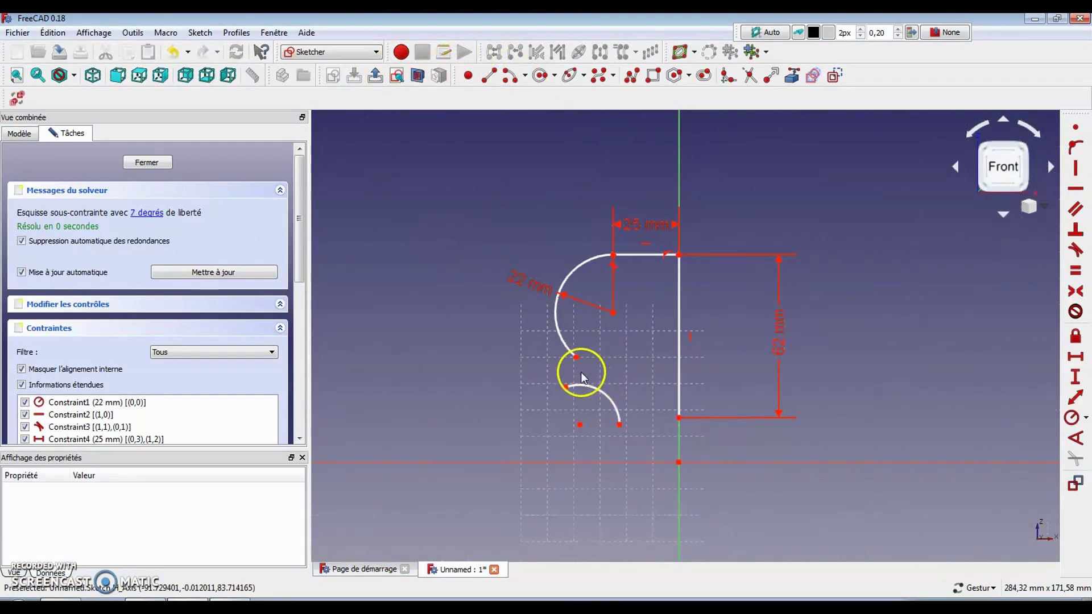
Set the new arc's radius to 18 mm and make its upper end coincident with the 22 mm arc's lower end.
click(608, 401)
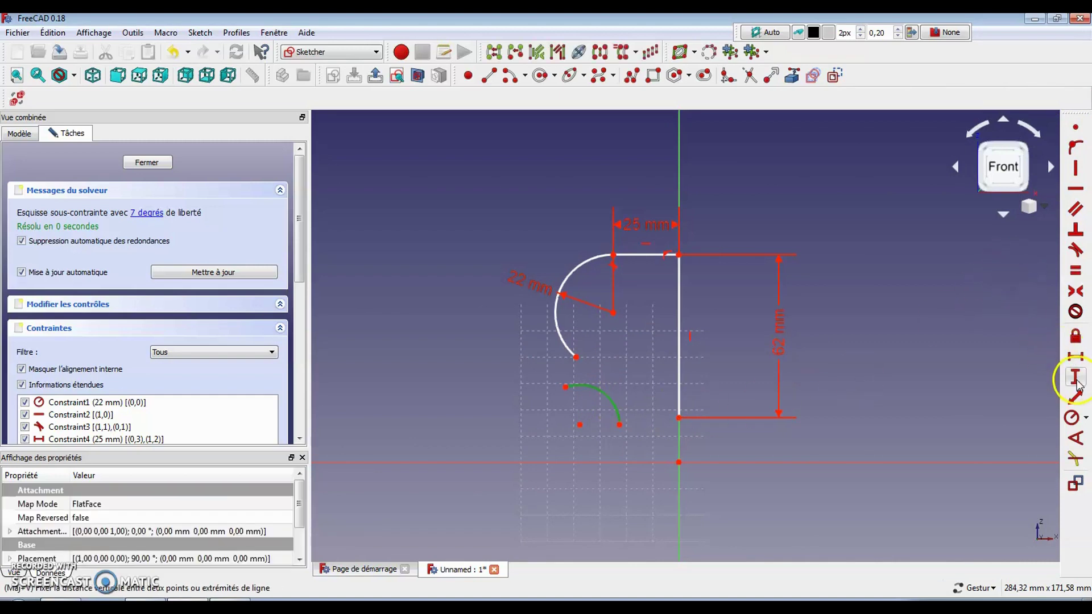
click(1072, 417)
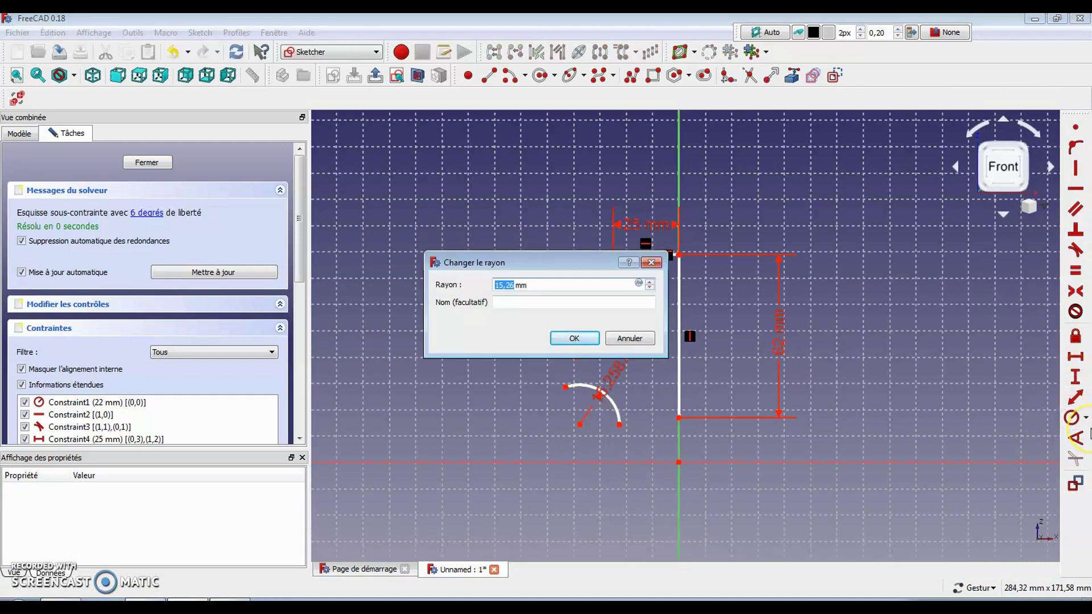
key(Return)
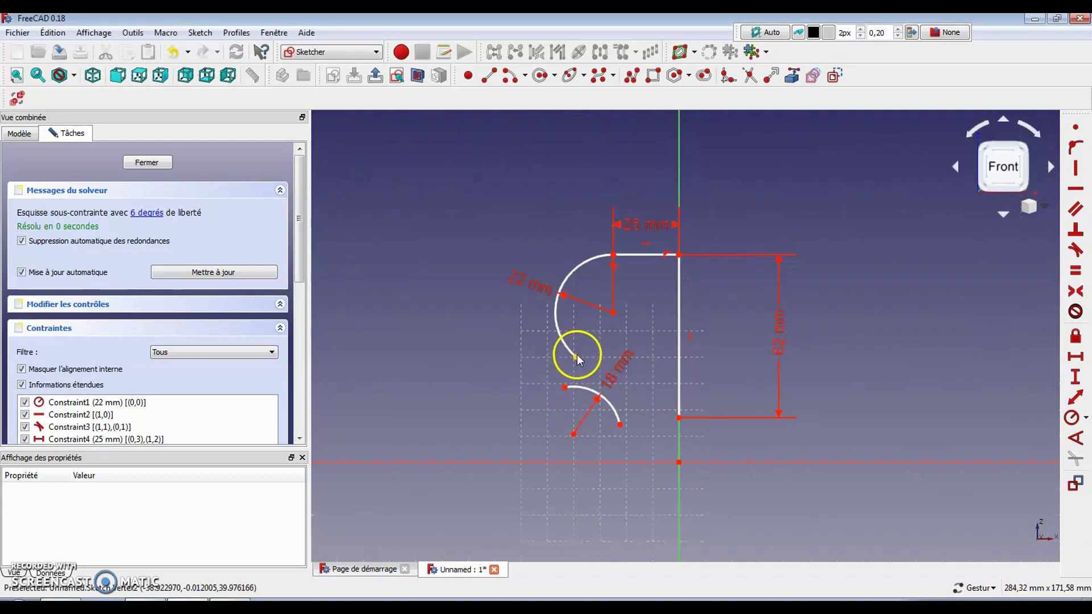
drag(577, 355, 562, 386)
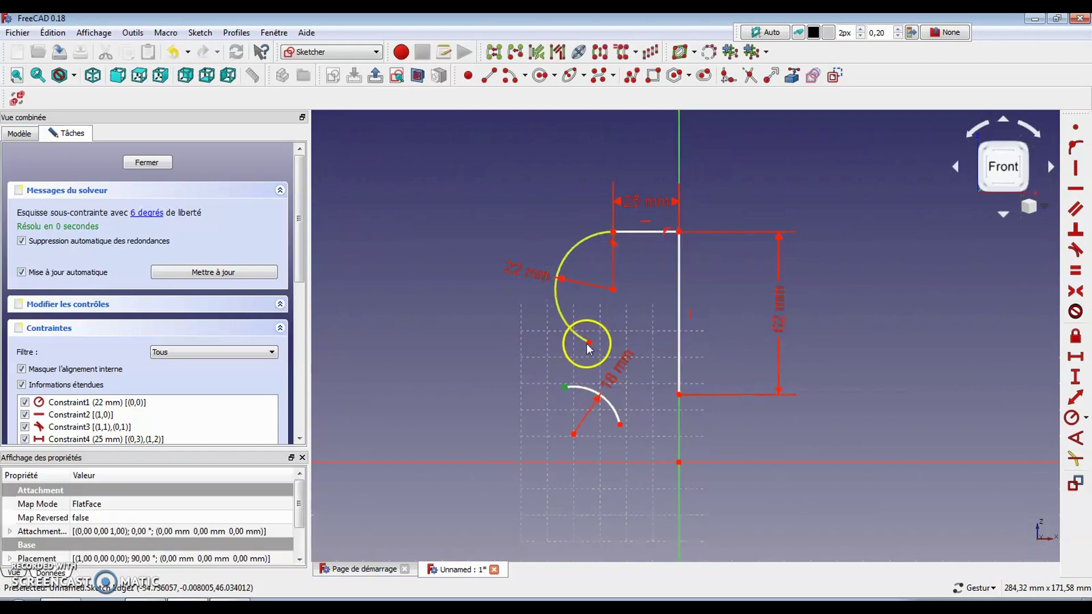
click(1076, 127)
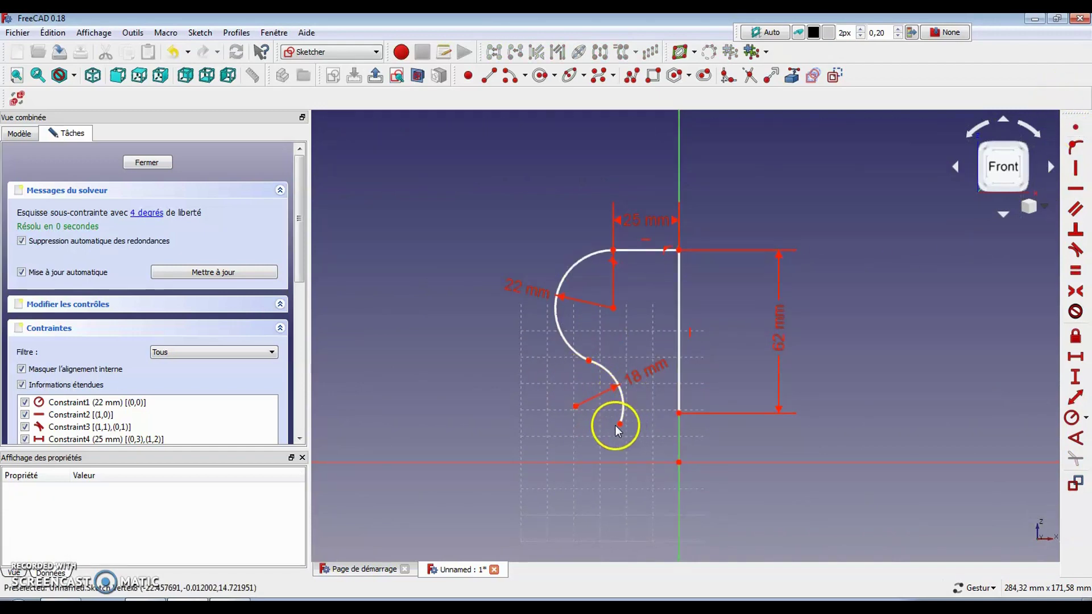
Adjust the 18 mm arc's ends and constrain both of them vertically in line with the 22 mm arc's centre.
mouse_move(635, 406)
mouse_down()
mouse_move(622, 421)
mouse_move(646, 398)
mouse_move(595, 418)
mouse_move(651, 389)
mouse_move(641, 420)
mouse_up()
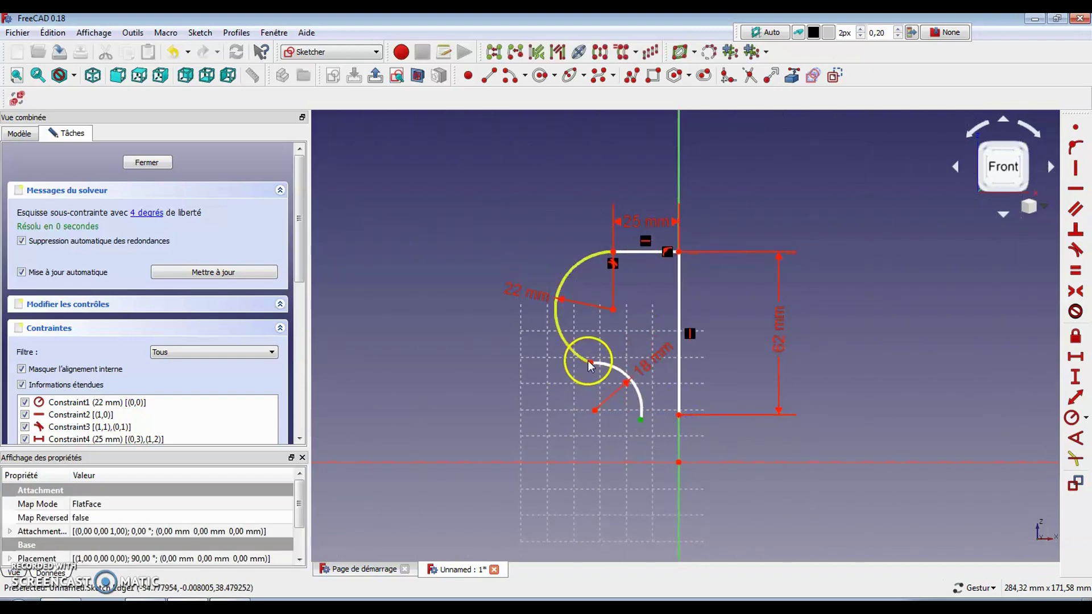
mouse_move(589, 364)
mouse_down()
mouse_move(625, 362)
mouse_move(601, 370)
mouse_up()
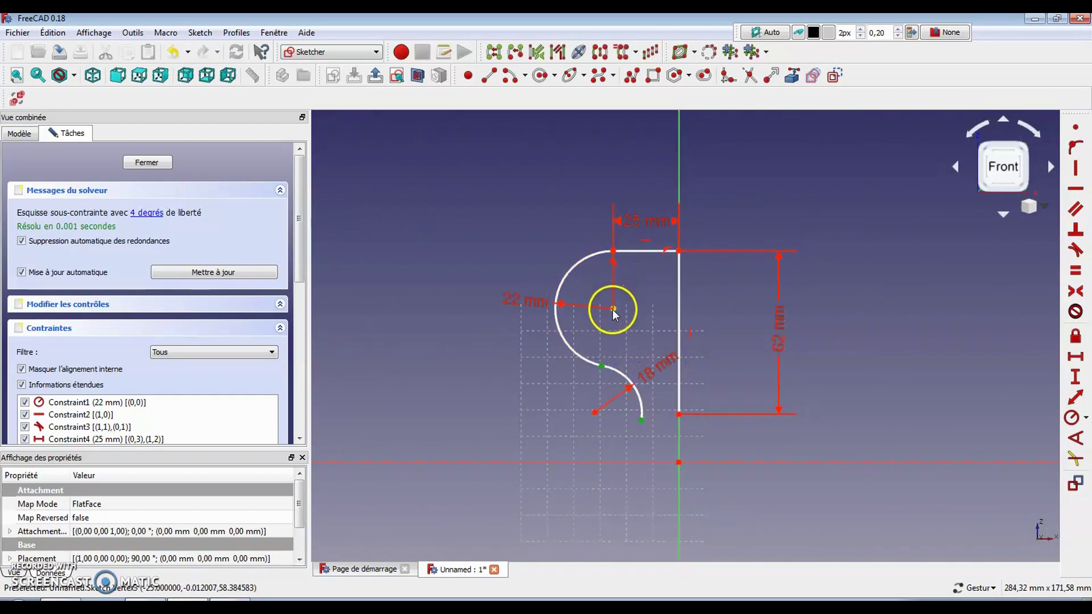
click(1075, 168)
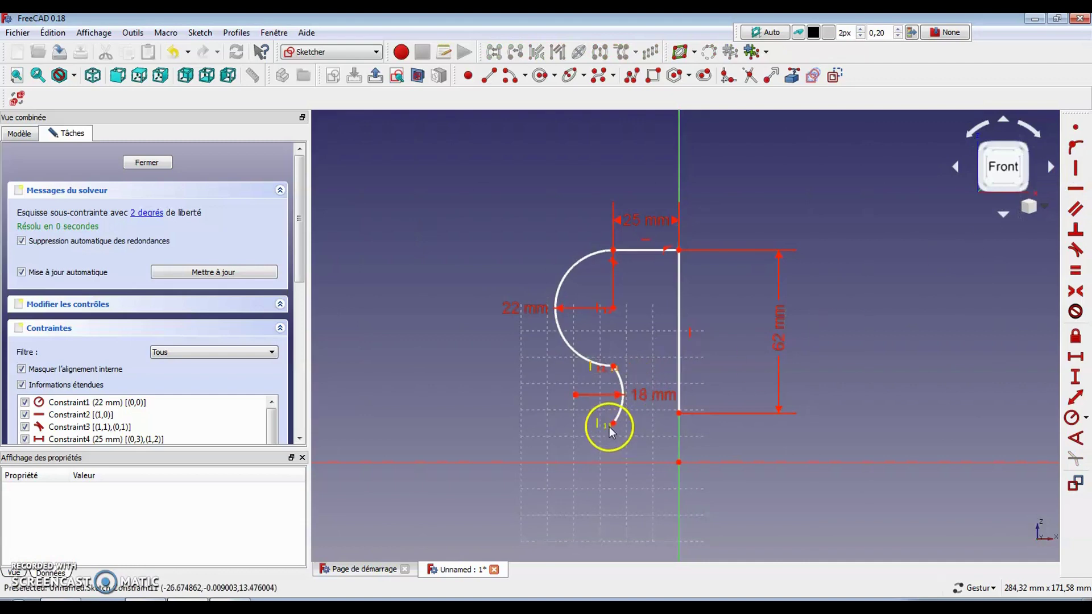
Delete the vertical constraint at the 18 mm arc's lower end and move that end up to shorten the arc.
mouse_move(610, 427)
mouse_down()
mouse_move(654, 395)
mouse_move(639, 439)
mouse_move(624, 400)
mouse_move(654, 393)
mouse_up()
mouse_move(613, 446)
mouse_down()
mouse_move(650, 442)
mouse_move(609, 446)
mouse_up()
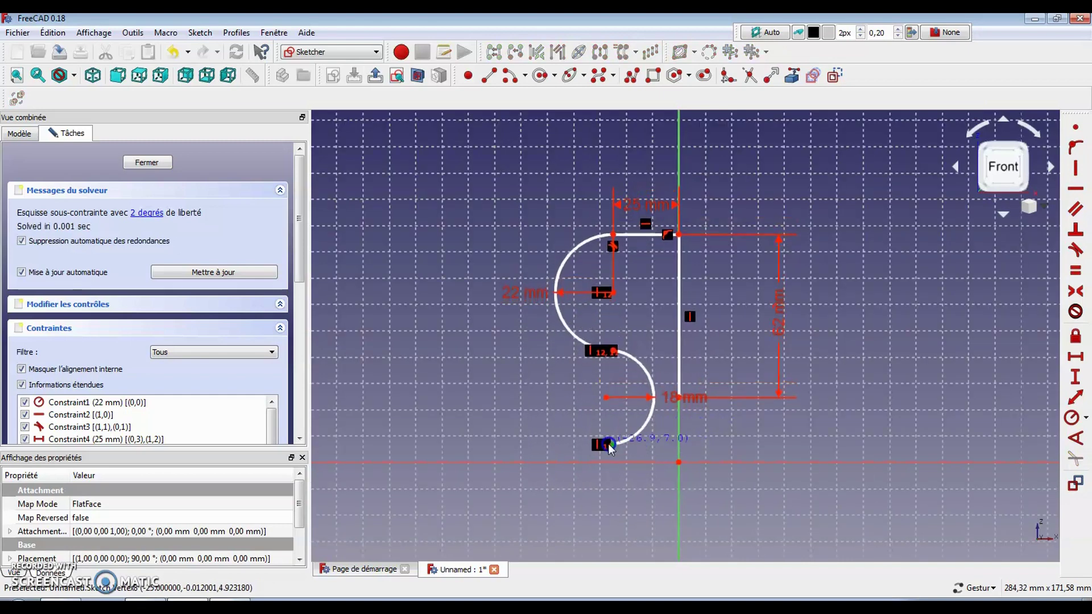
scroll(602, 436, down, 5)
scroll(602, 436, up, 7)
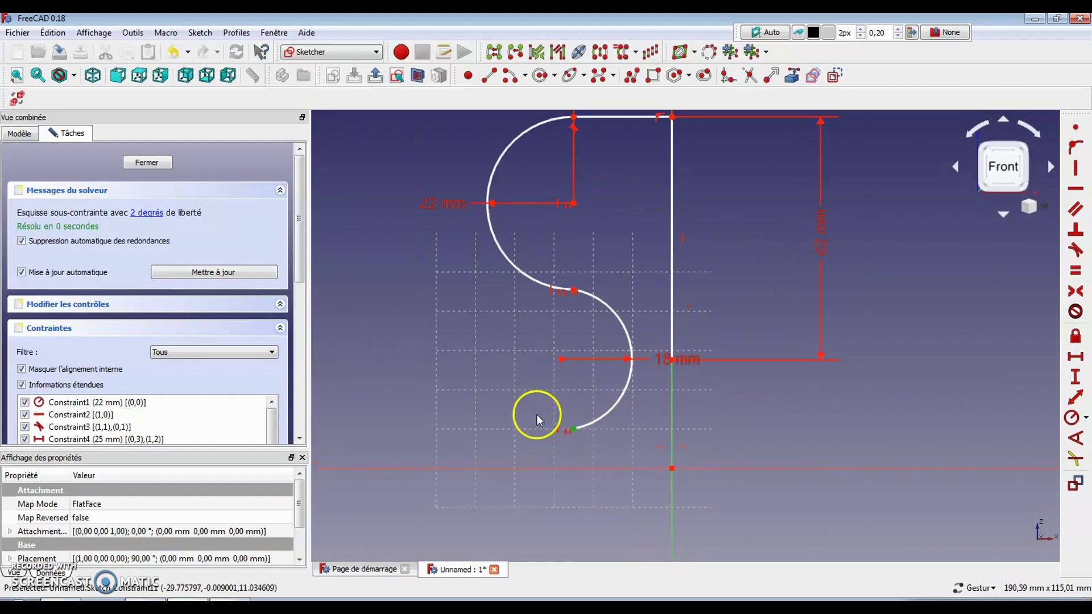
mouse_move(574, 429)
mouse_down()
mouse_move(596, 428)
mouse_move(574, 430)
mouse_up()
click(557, 429)
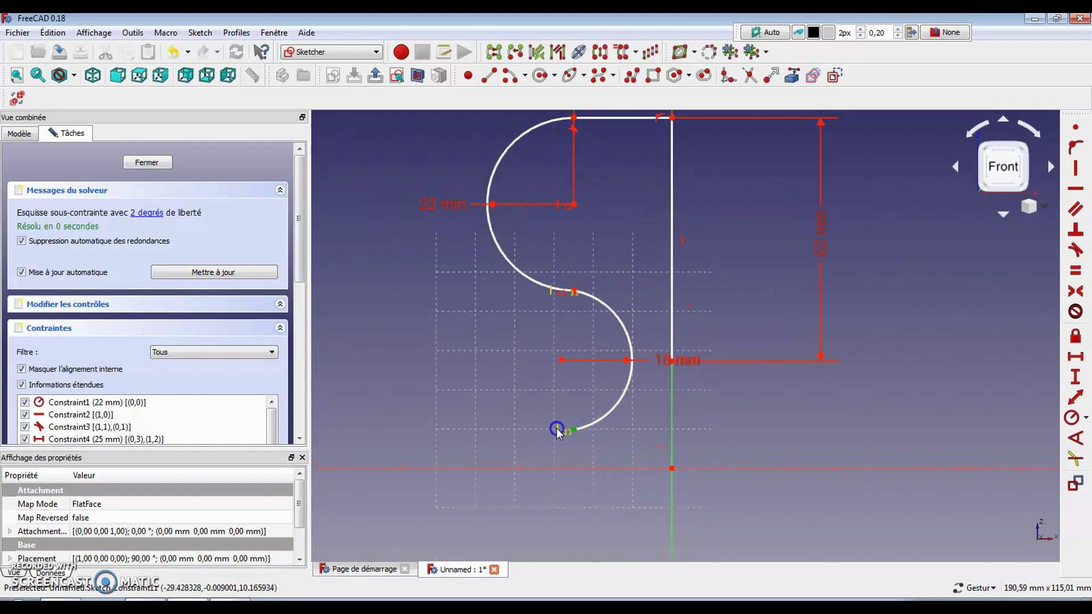
key(Delete)
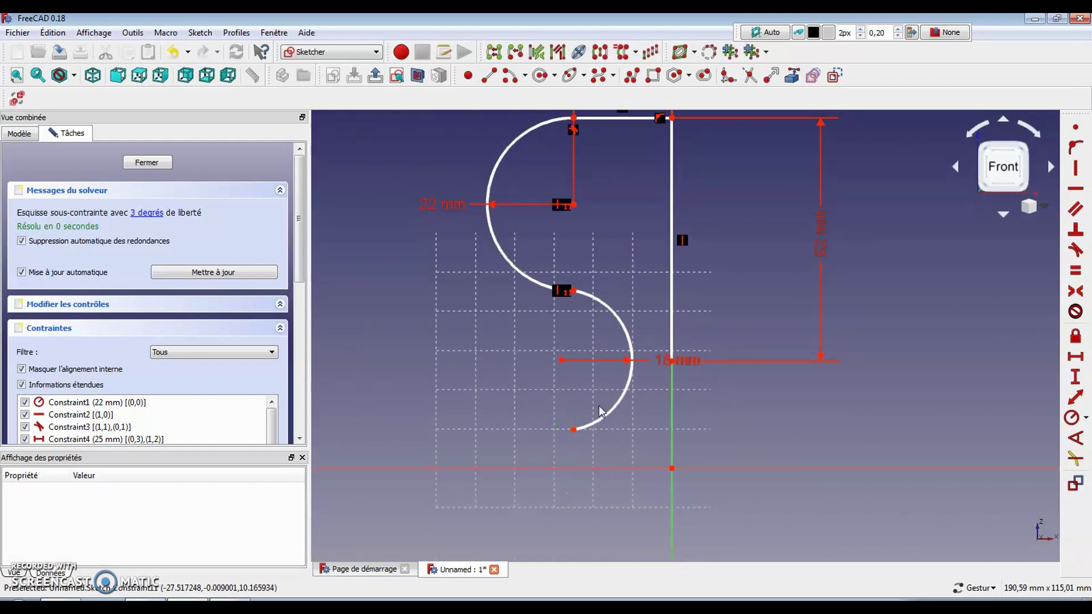
drag(577, 428, 618, 317)
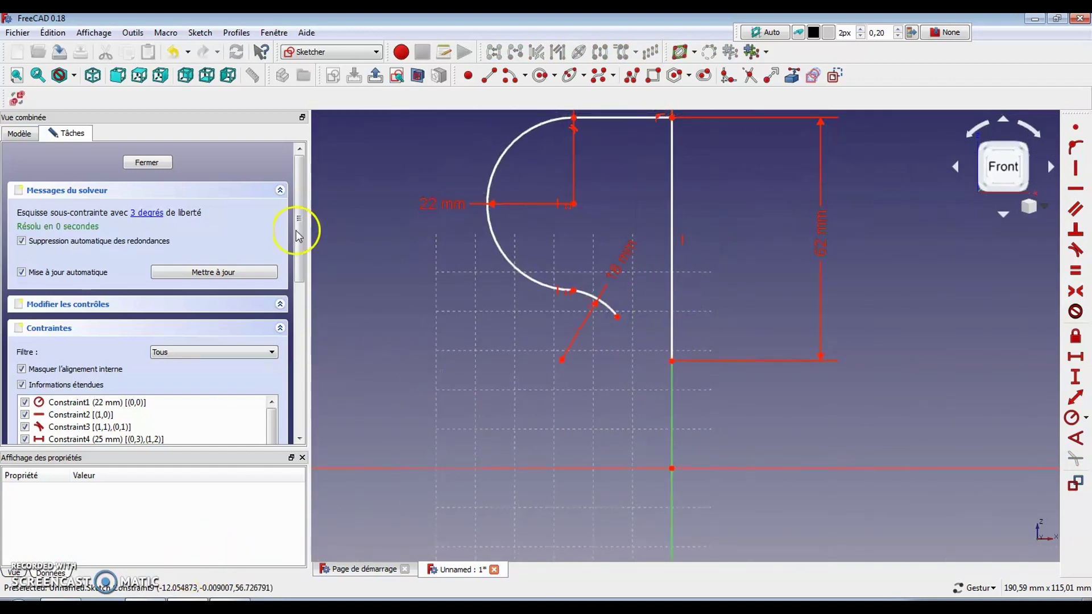
Sketch a small upward-opening arc of about 5 mm radius between the 18 mm arc's free end and the vertical line's lower end.
click(510, 75)
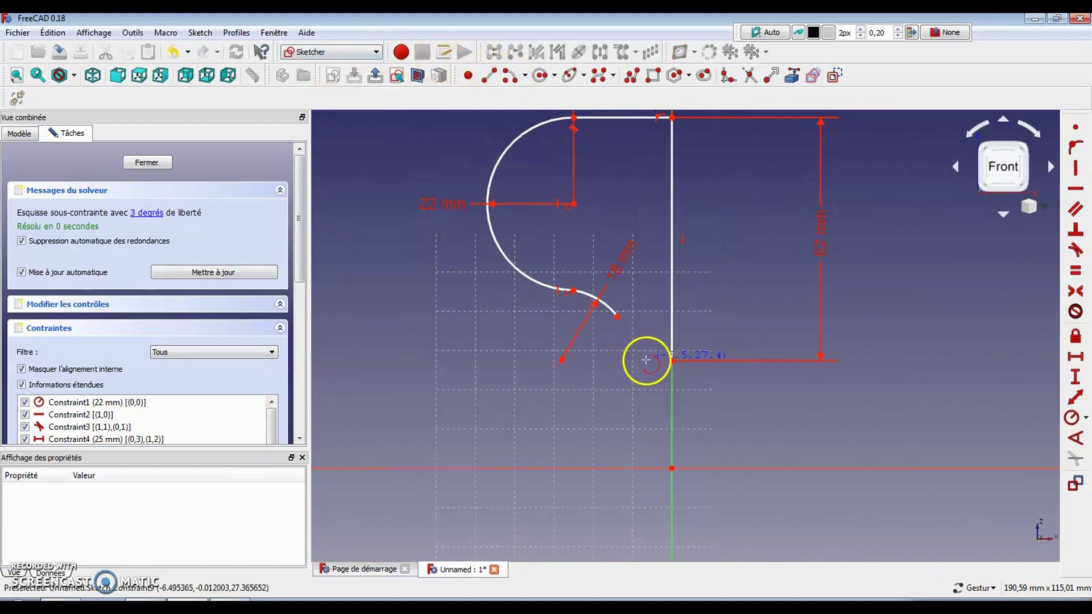
click(651, 323)
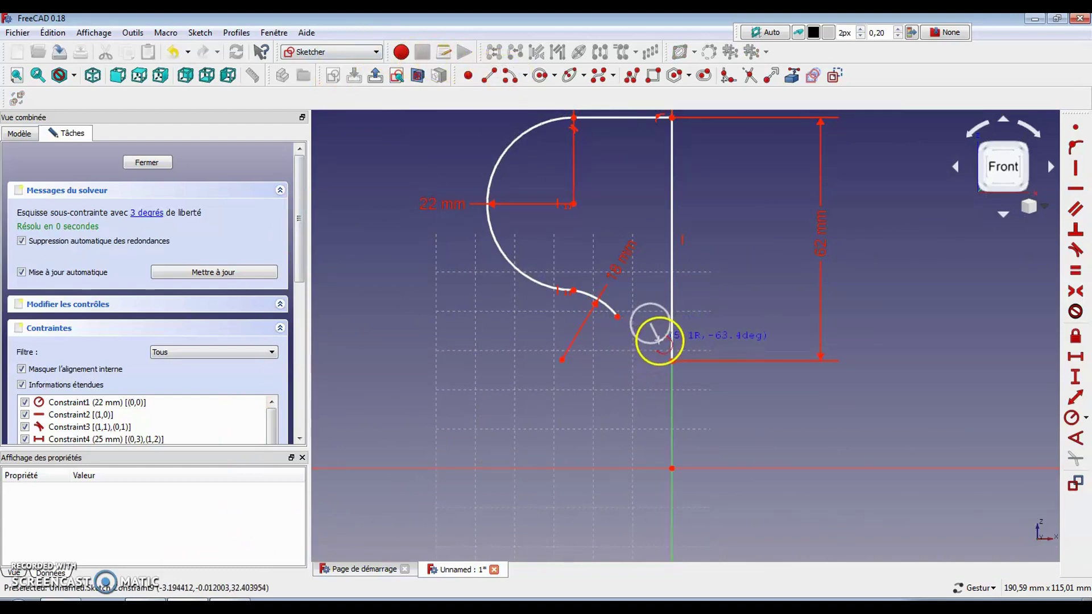
click(658, 340)
click(617, 330)
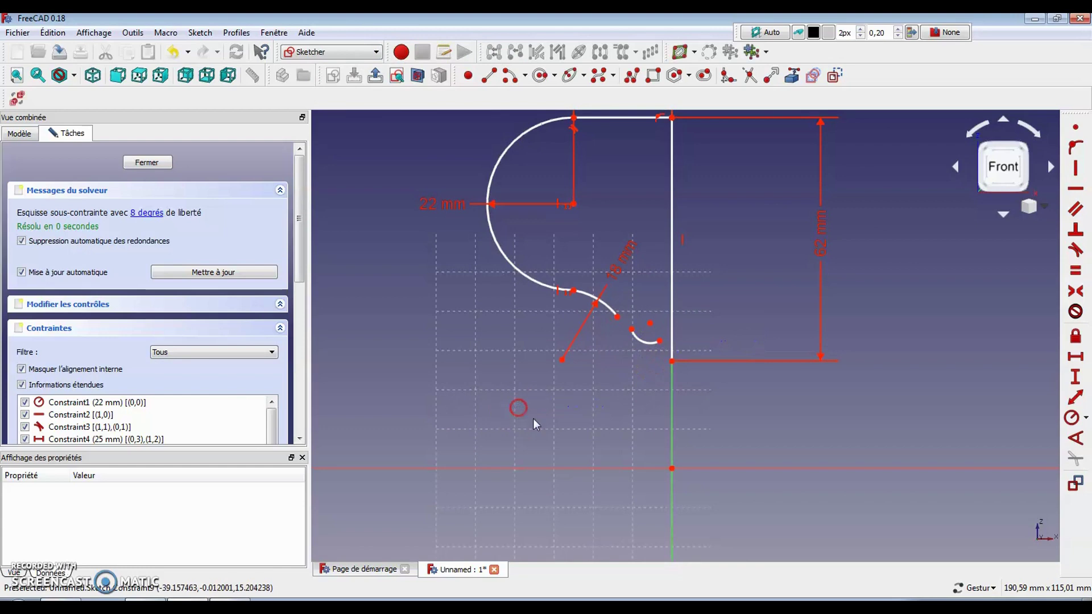
Set the small arc's radius to 9 mm and make its right end coincident with the vertical line's lower end.
click(645, 345)
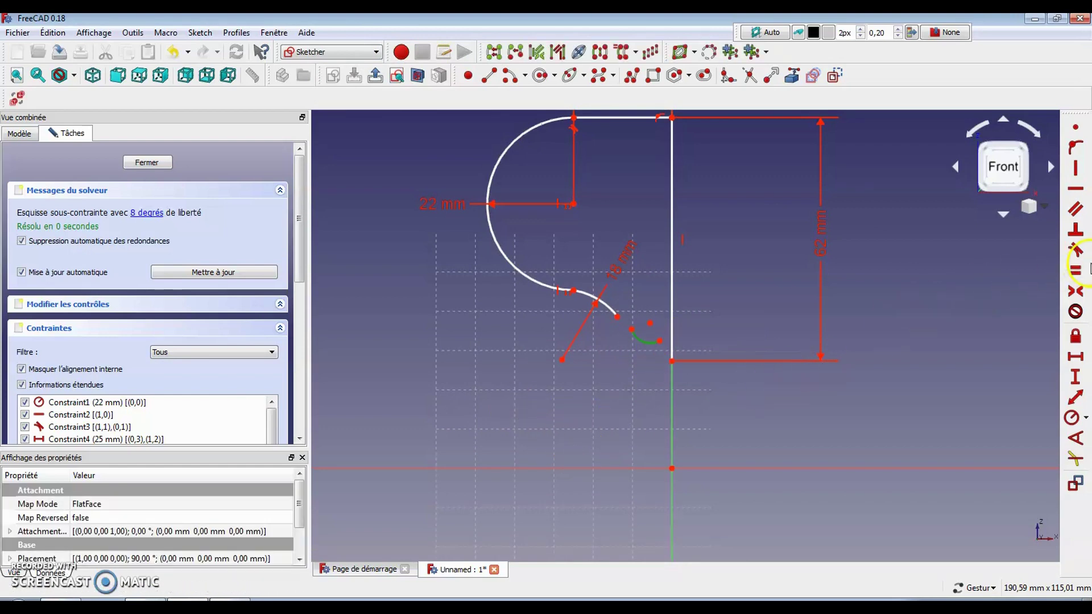
click(1073, 418)
key(Return)
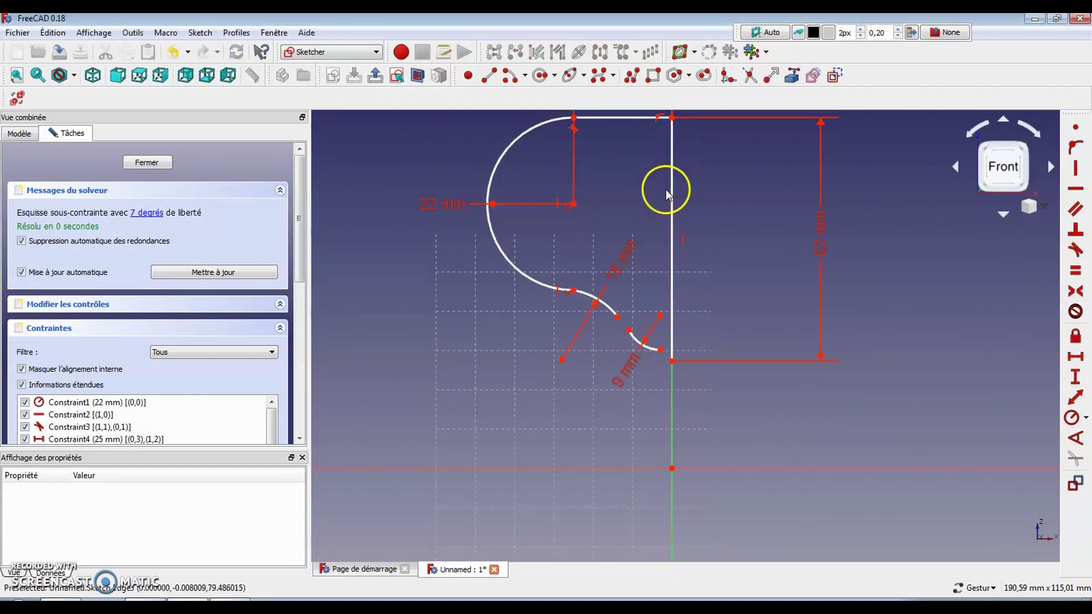
click(657, 351)
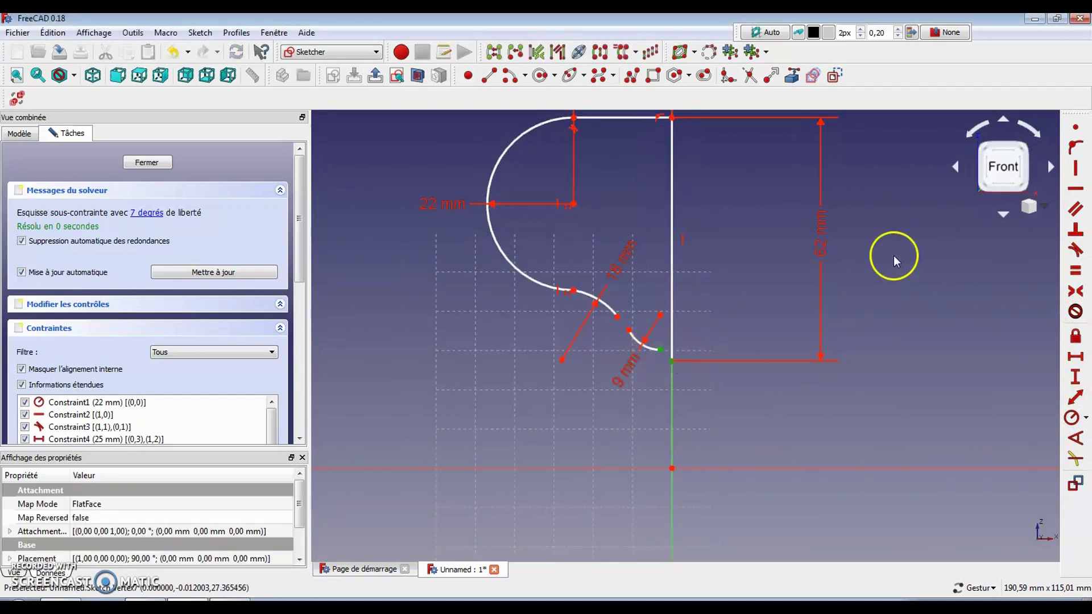
click(1077, 130)
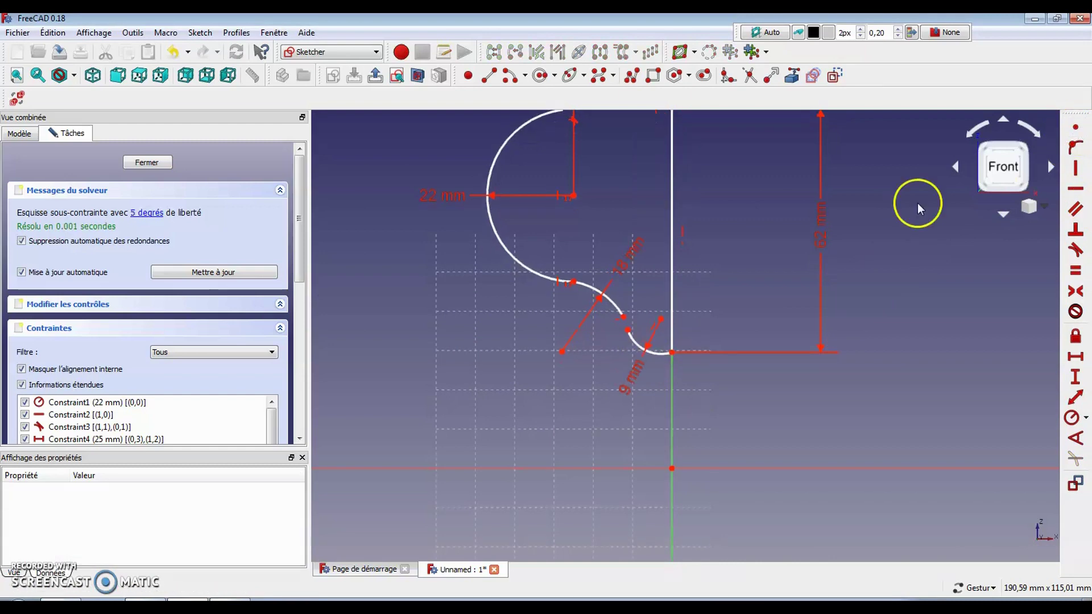
Join the free ends of the 18 mm and 9 mm arcs with a coincident constraint and make the two arcs tangent there.
click(627, 331)
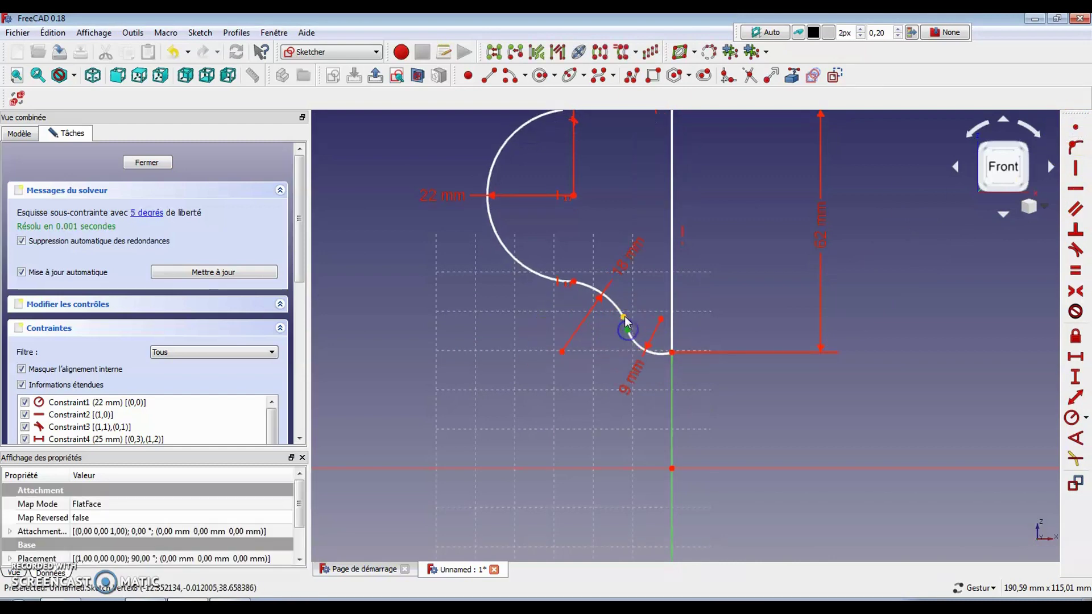
click(1077, 130)
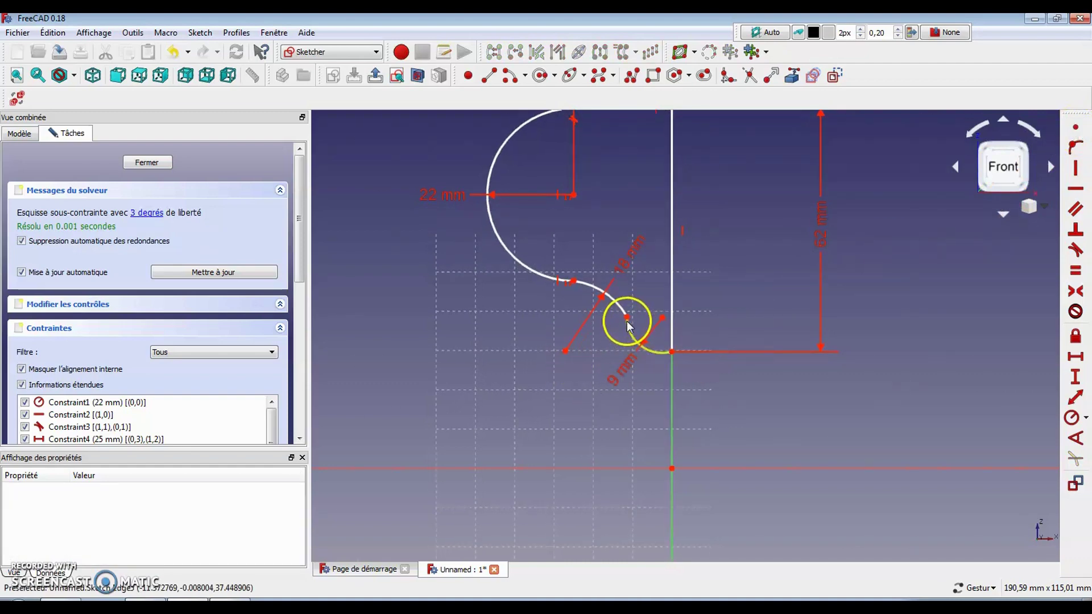
mouse_move(627, 319)
mouse_down()
mouse_move(611, 325)
mouse_move(626, 313)
mouse_move(633, 335)
mouse_move(633, 320)
mouse_move(623, 350)
mouse_up()
click(634, 342)
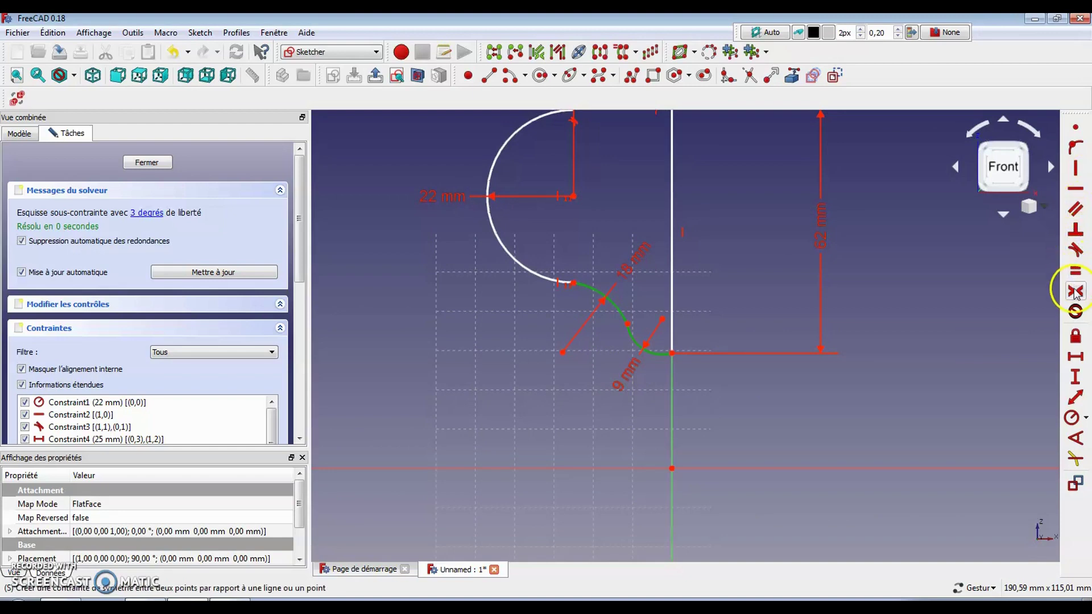
click(1076, 250)
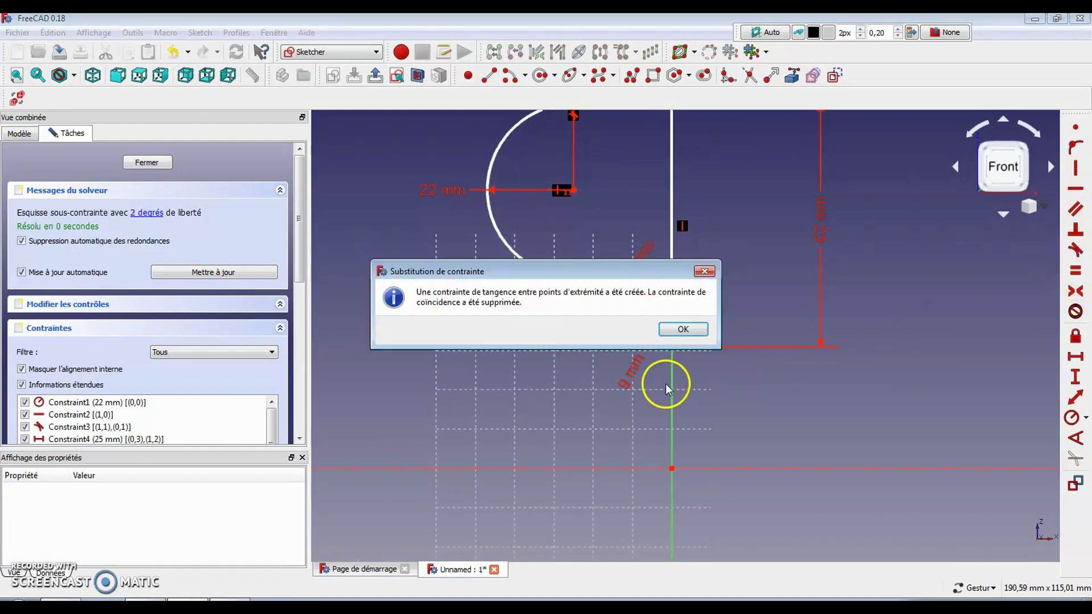
click(684, 330)
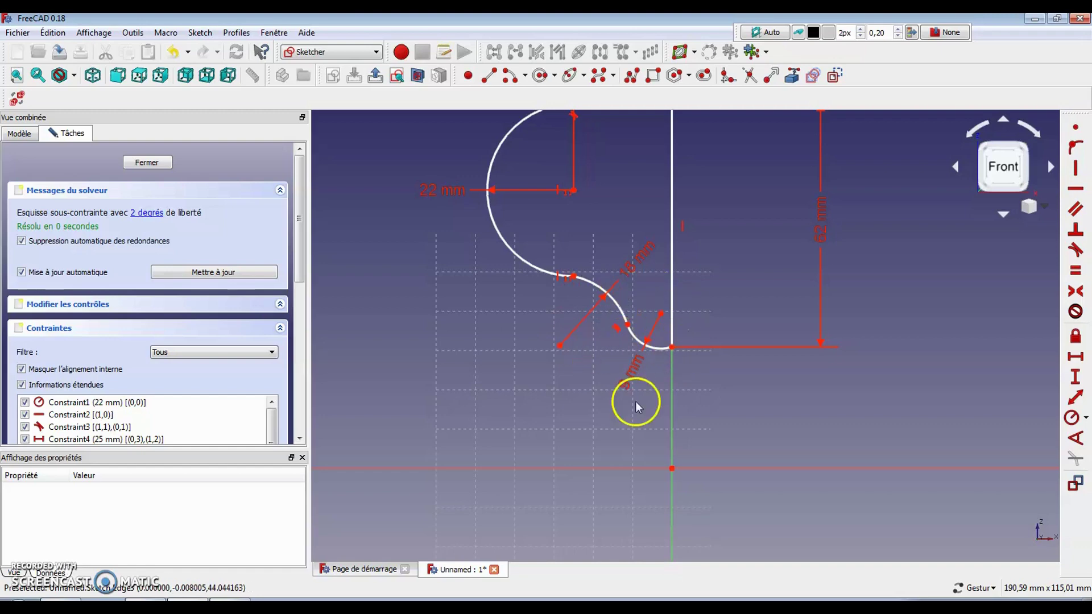
Reposition the junction of the 18 mm and 9 mm arcs and make the vertical line's lower end coincident with the origin.
scroll(574, 378, up, 2)
scroll(577, 379, down, 4)
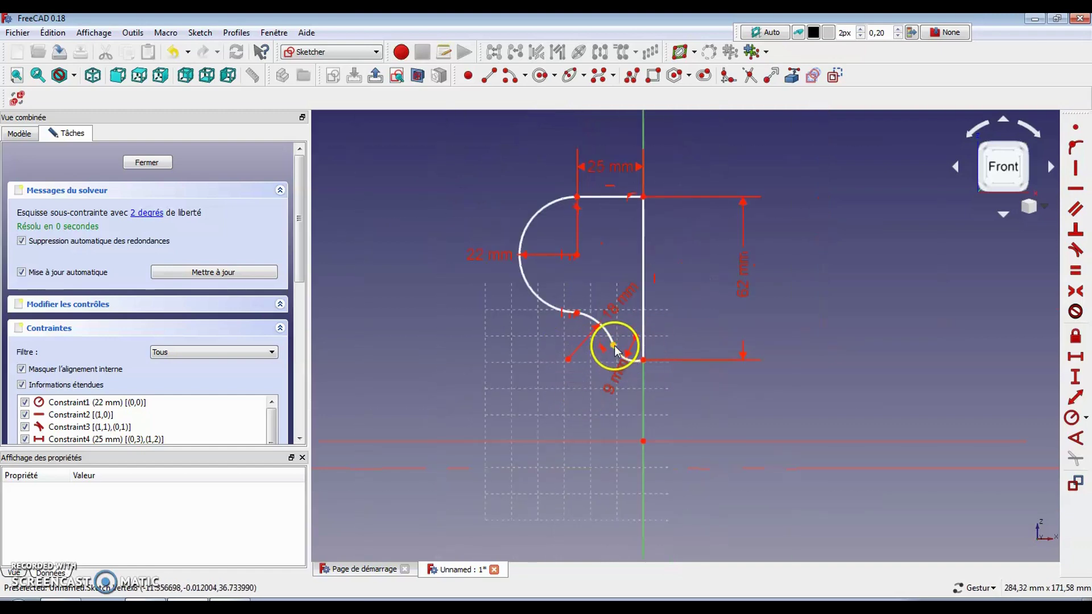
mouse_move(615, 349)
mouse_down()
mouse_move(591, 350)
mouse_move(609, 325)
mouse_up()
click(683, 359)
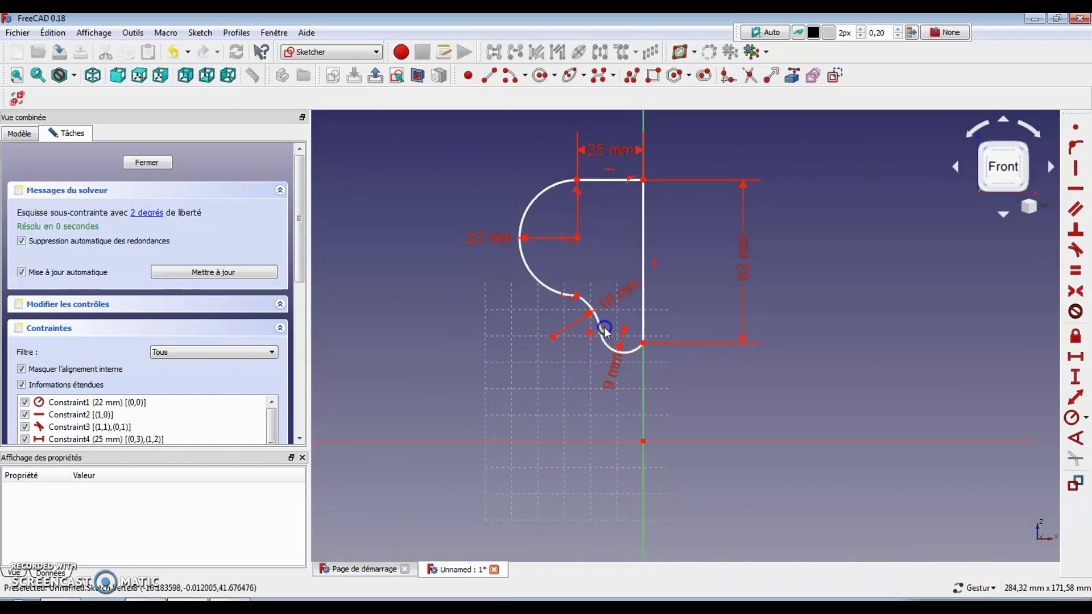
drag(605, 328, 622, 313)
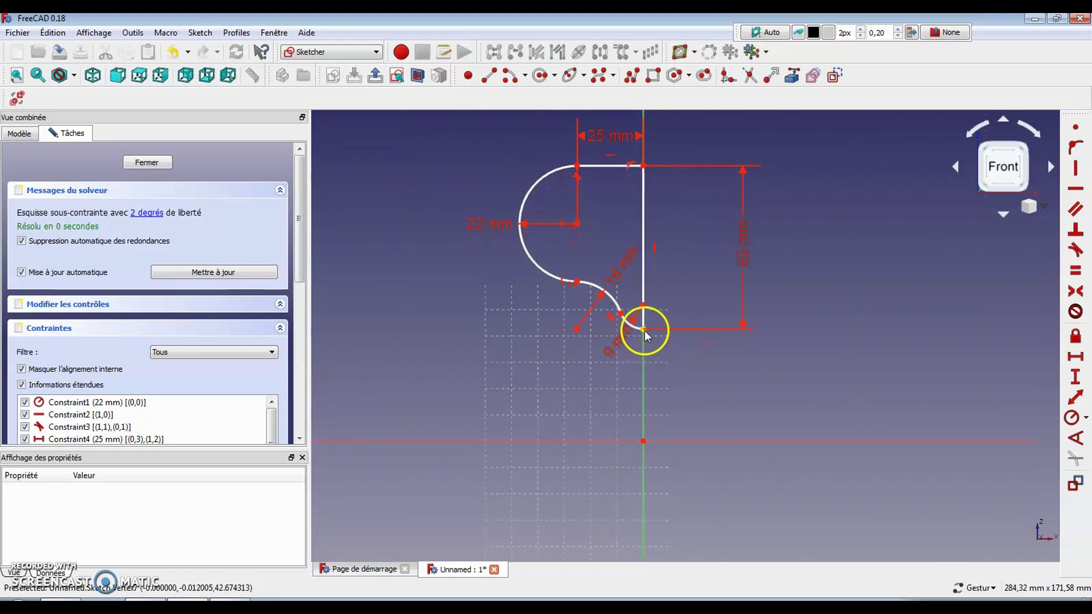
click(644, 330)
click(647, 445)
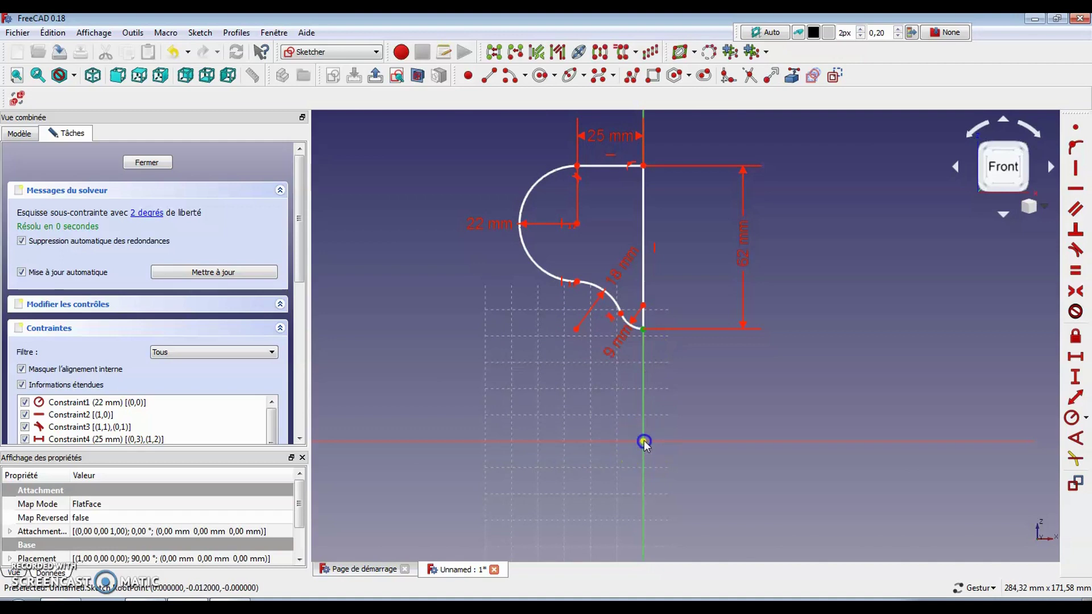
click(1076, 129)
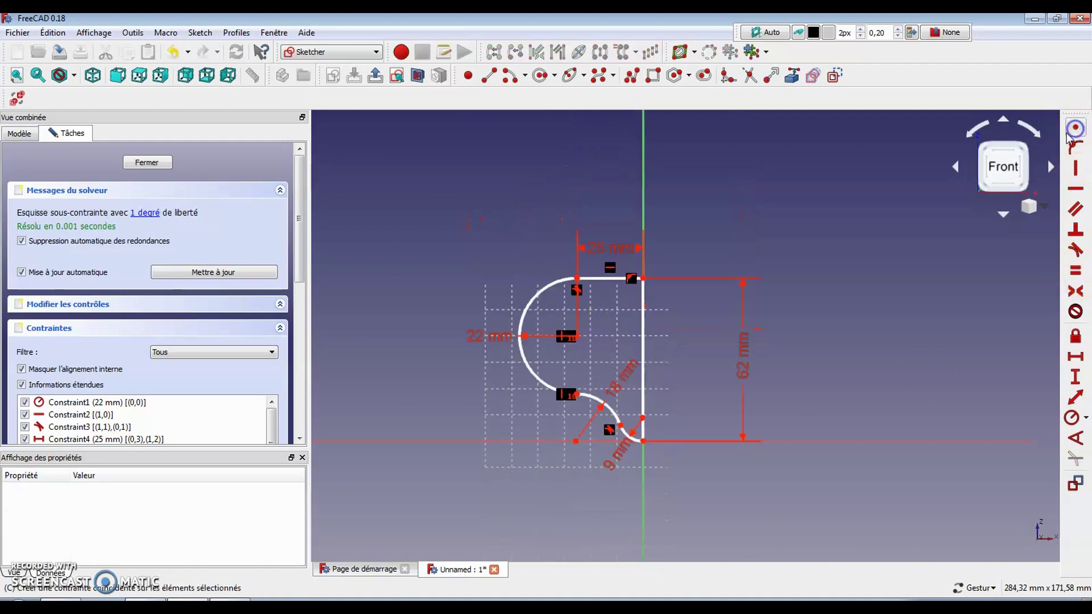
Constrain the 9 mm arc tangent to the sketch's horizontal axis.
click(632, 438)
scroll(641, 472, up, 5)
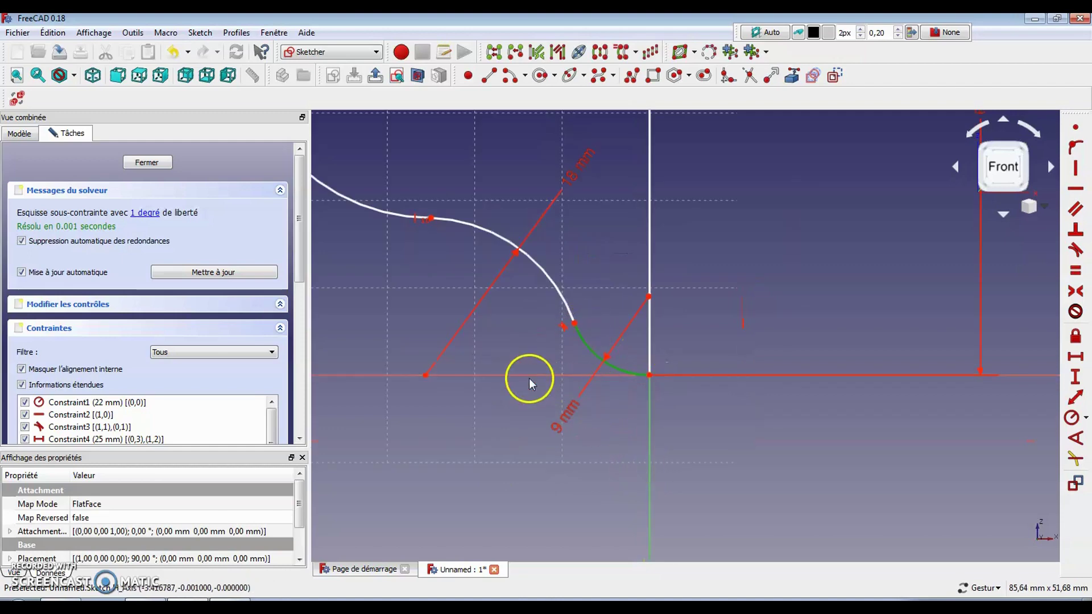
click(544, 375)
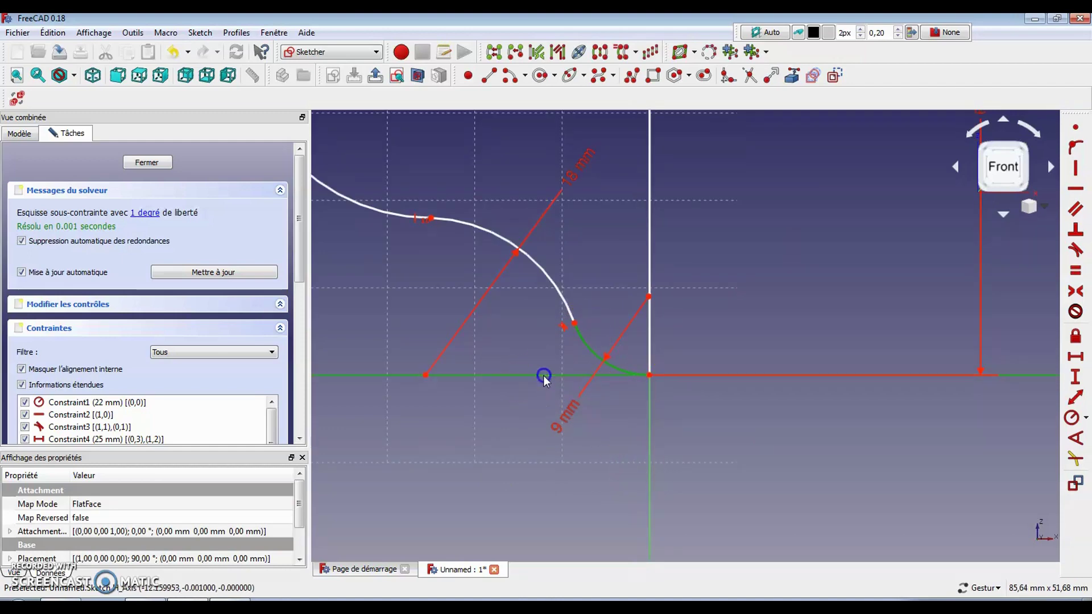
click(1077, 250)
click(482, 432)
scroll(578, 432, down, 1)
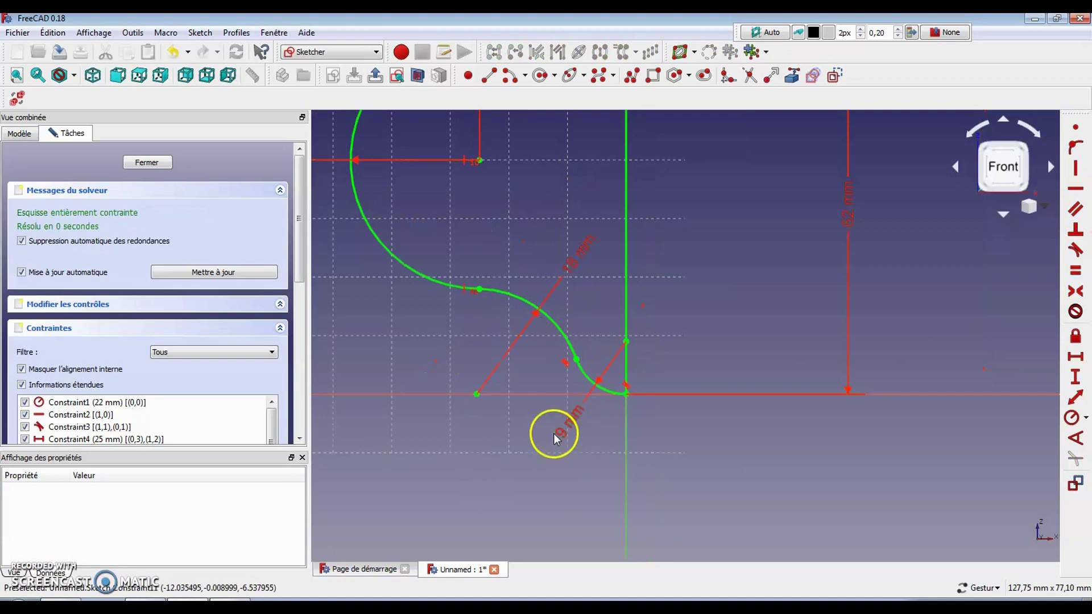
scroll(532, 405, down, 4)
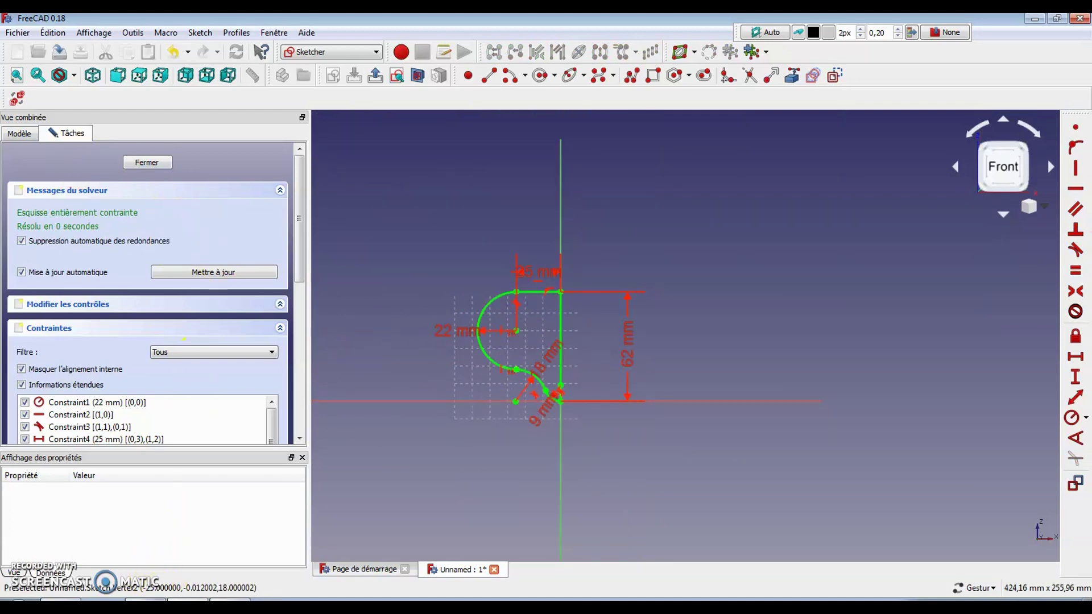
Check the Plan1 drawing for the rounded end's depth and close the profile sketch in FreeCAD.
click(146, 600)
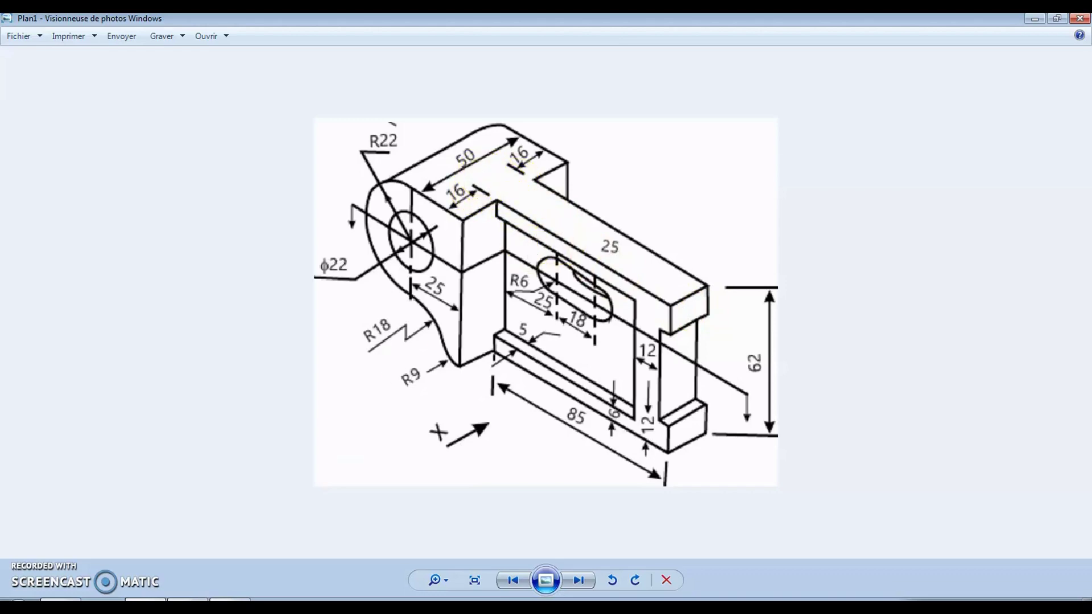
click(196, 600)
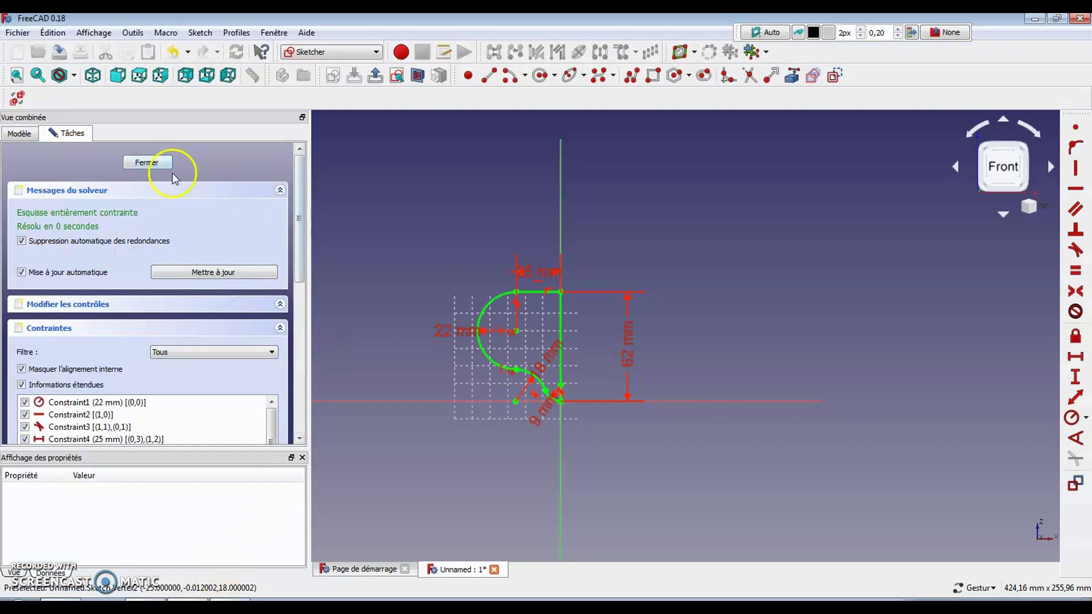
click(146, 163)
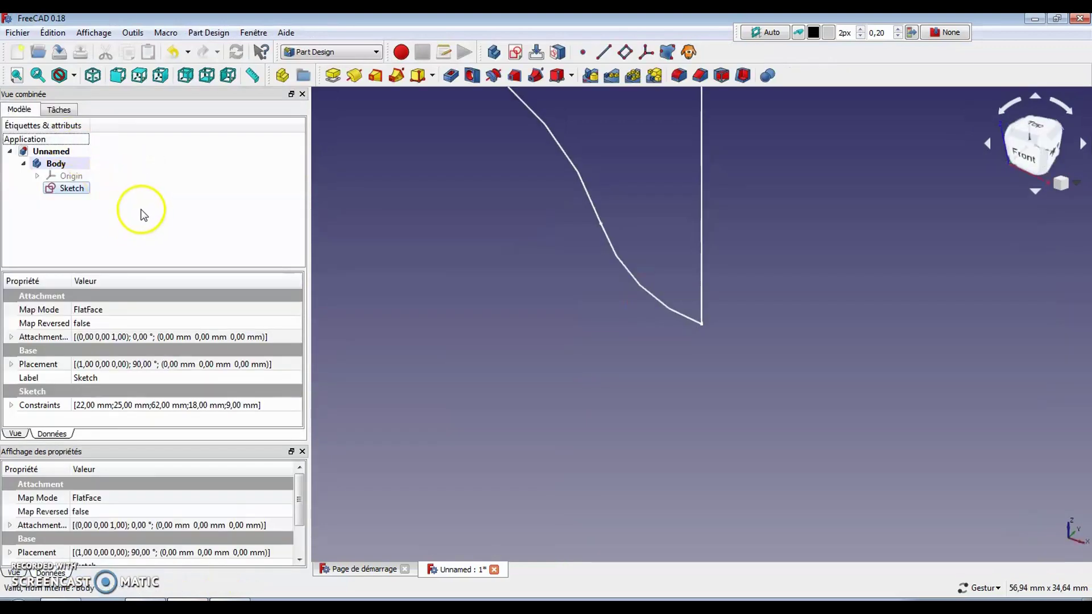
Pad the rounded-end profile 50 mm, symmetric to the sketch plane.
click(59, 108)
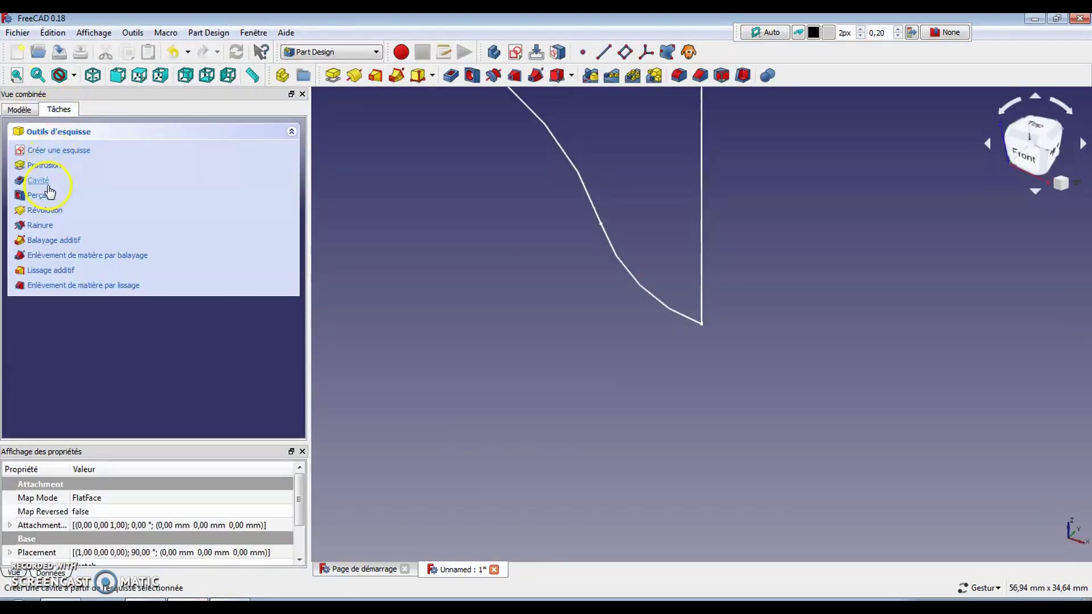
click(50, 165)
right_drag(759, 338, 854, 482)
scroll(818, 352, down, 6)
key(0)
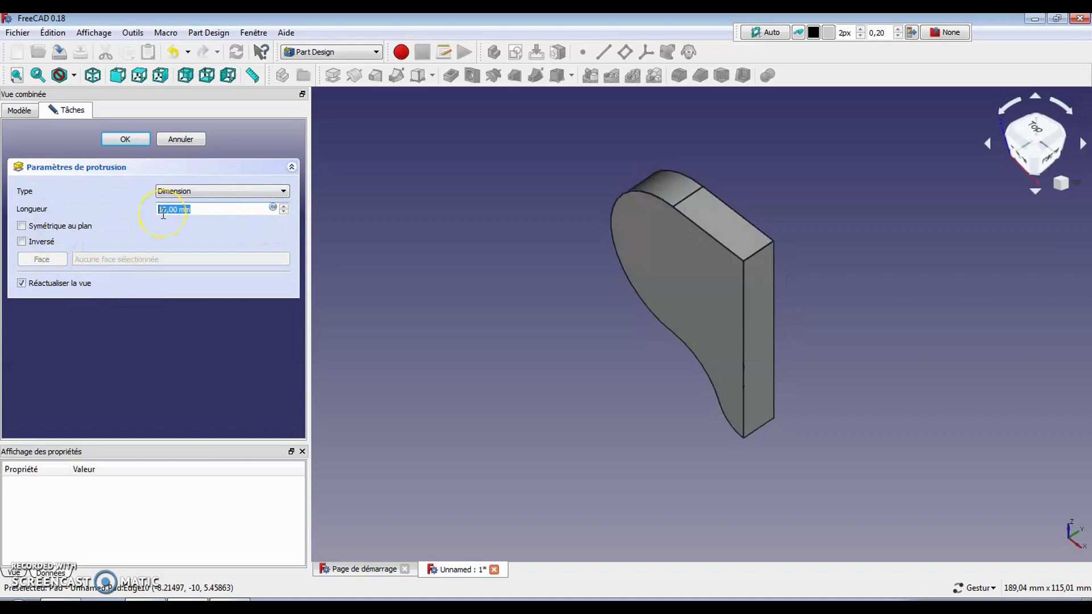
text(50)
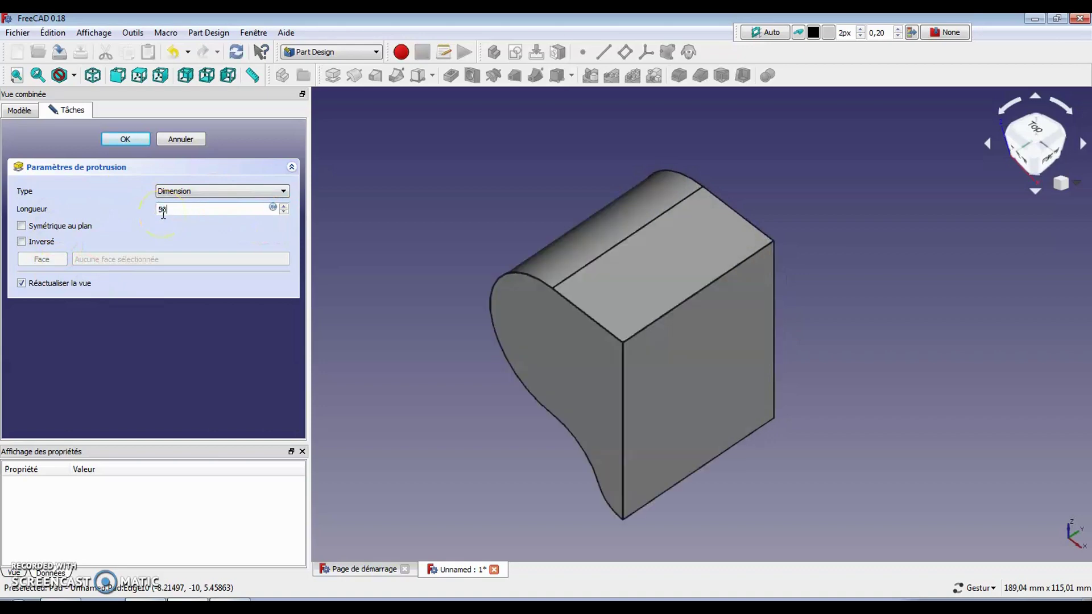
click(21, 227)
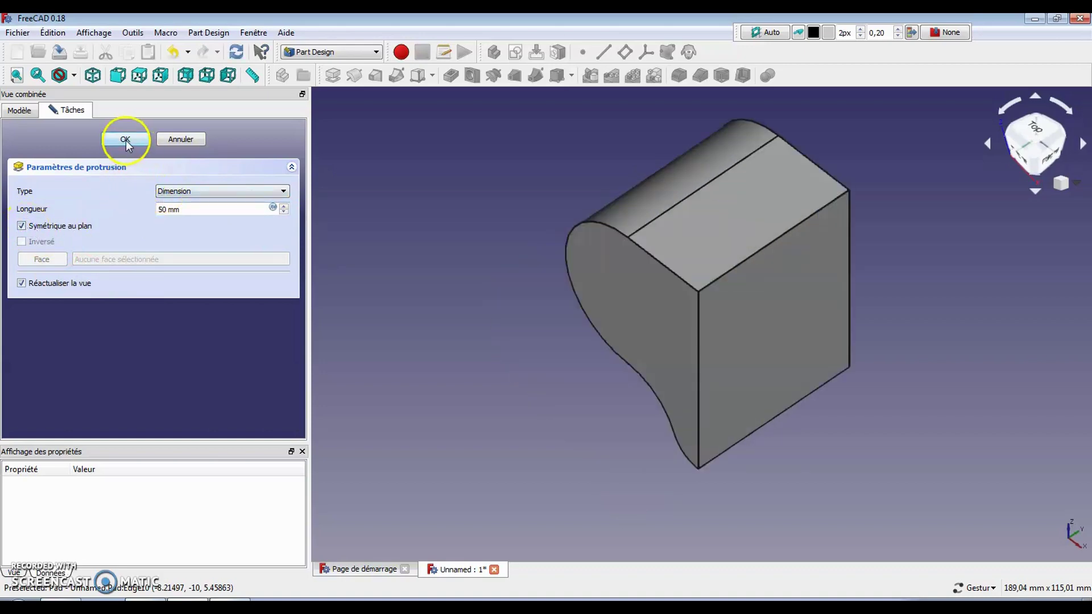
click(126, 140)
Create a new sketch on the XZ plane of the body.
scroll(637, 382, down, 5)
drag(624, 378, 585, 399)
click(516, 53)
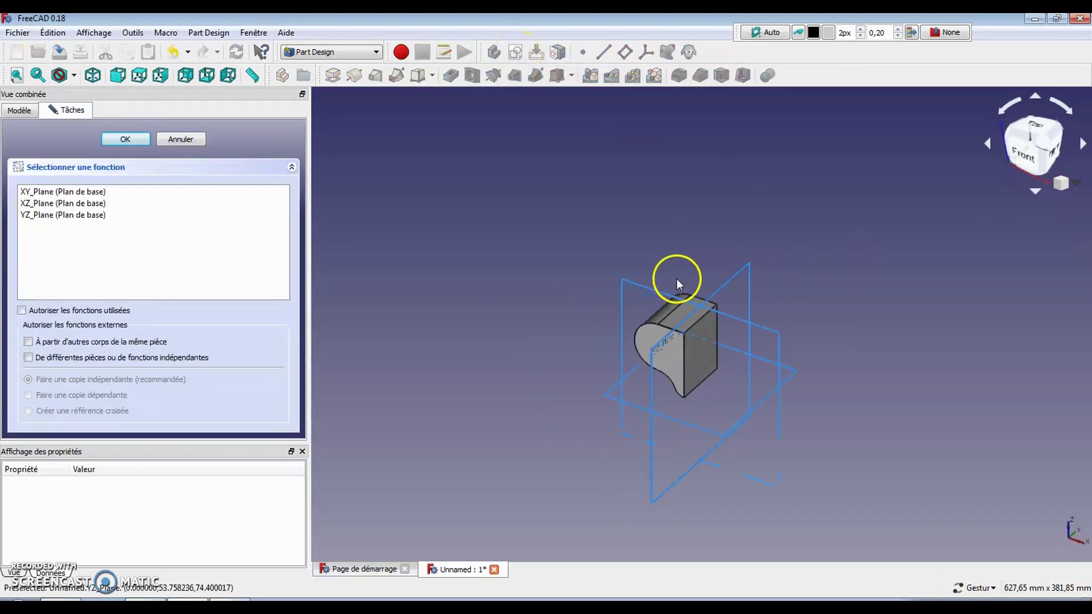
drag(843, 327, 725, 370)
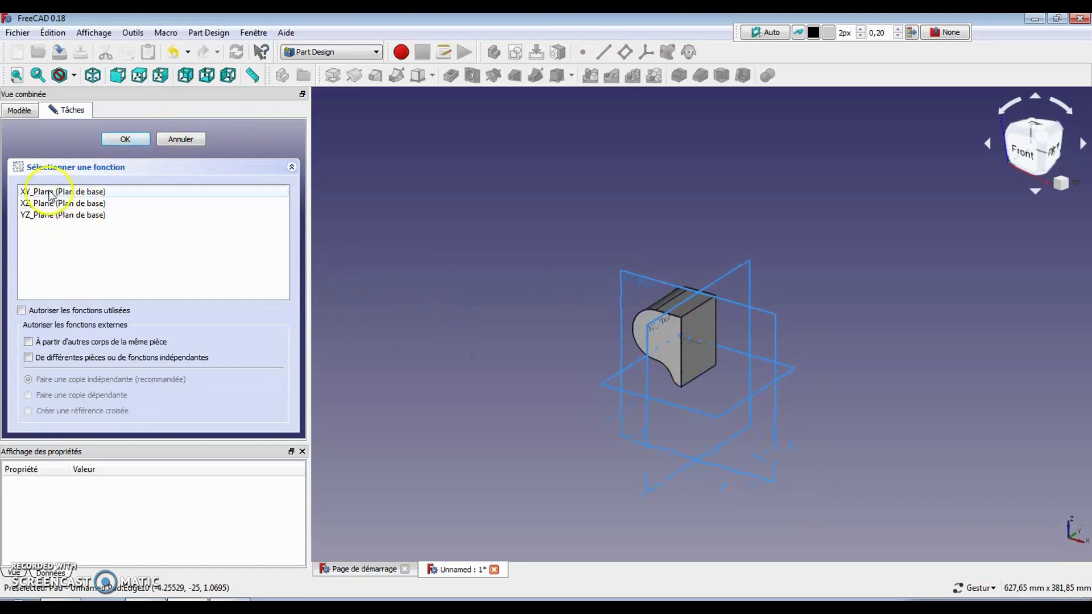
click(655, 279)
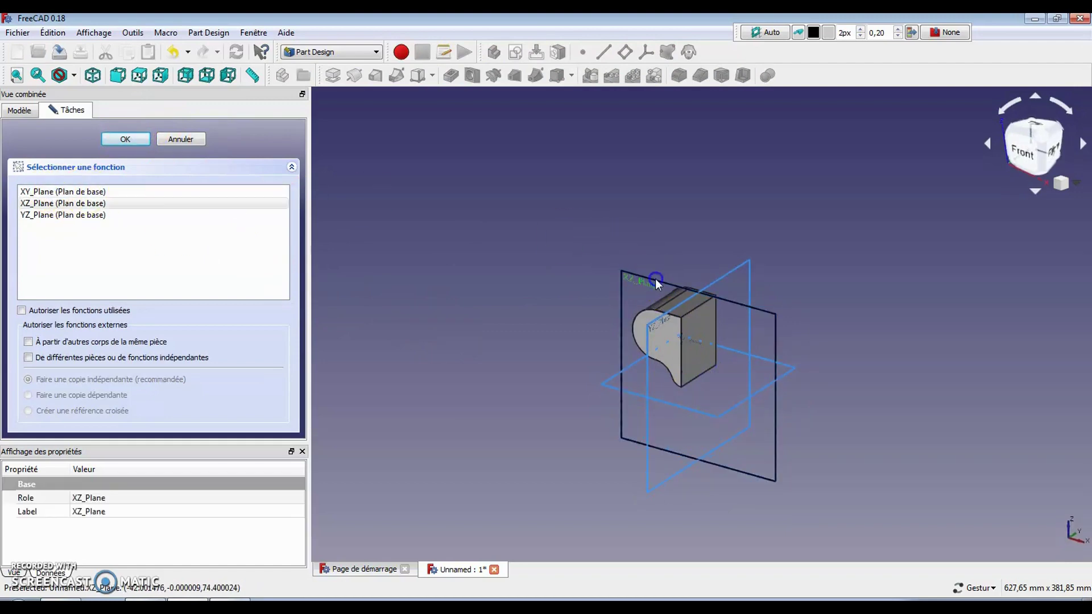
click(125, 139)
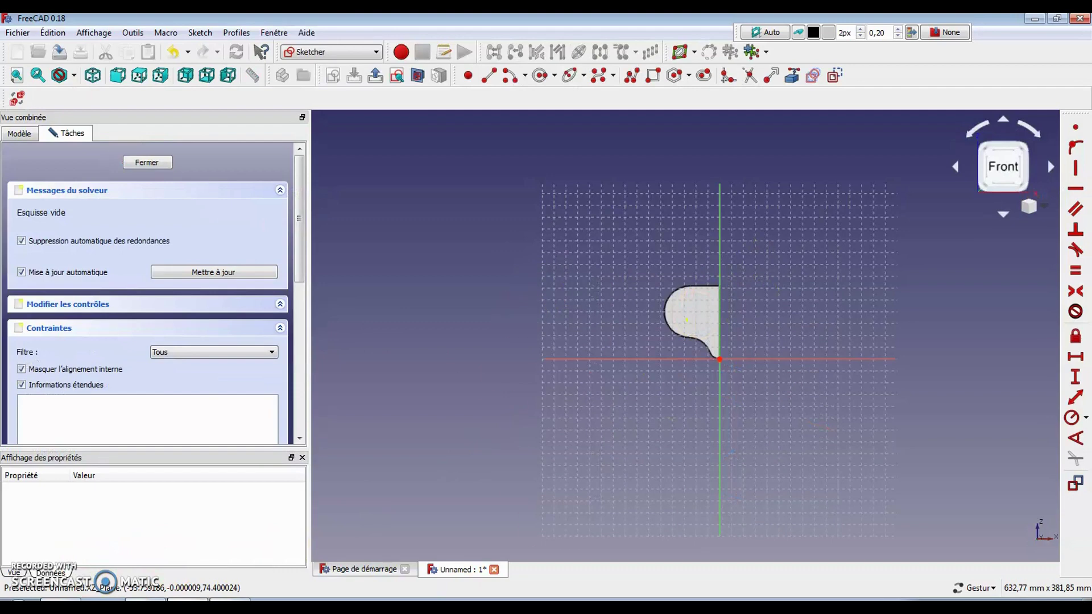
Consult the Plan1 drawing and sketch a rectangle about 81 by 43 mm above the horizontal axis, to the right of the padded profile.
click(230, 606)
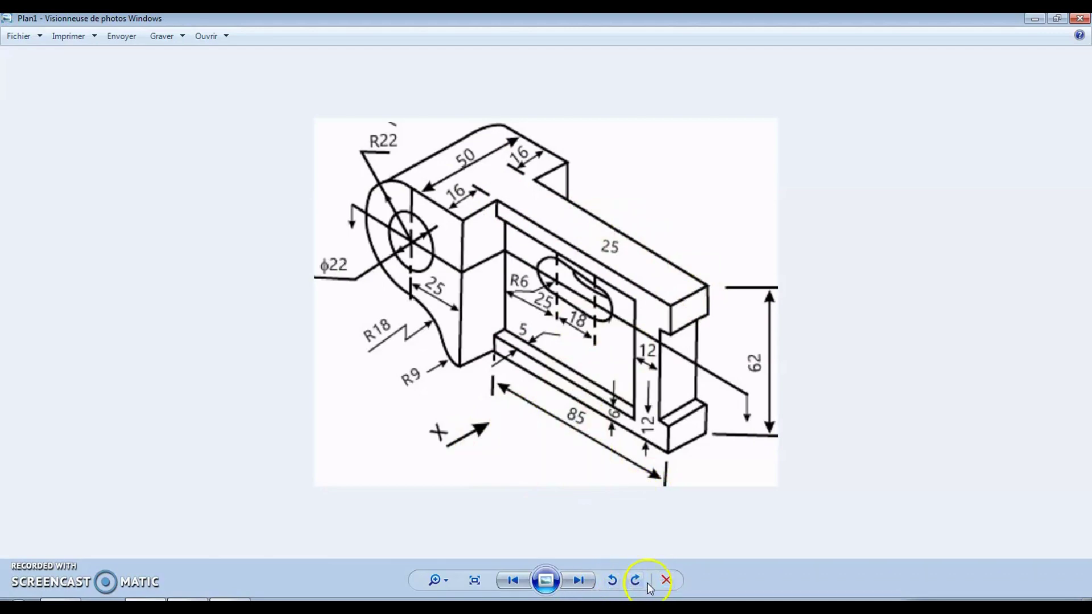
click(187, 600)
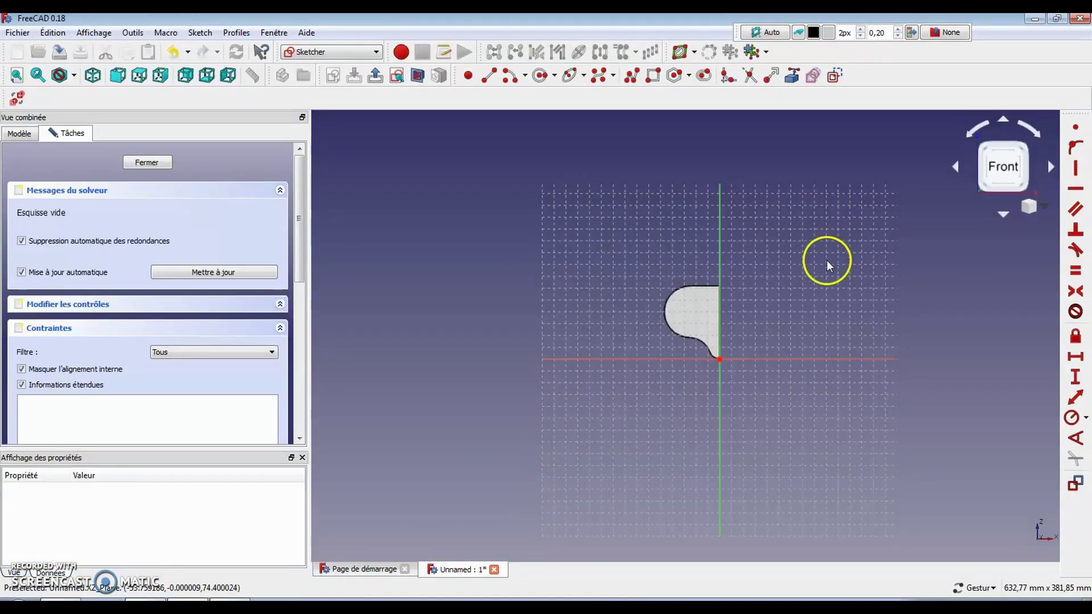
scroll(834, 327, up, 4)
click(654, 75)
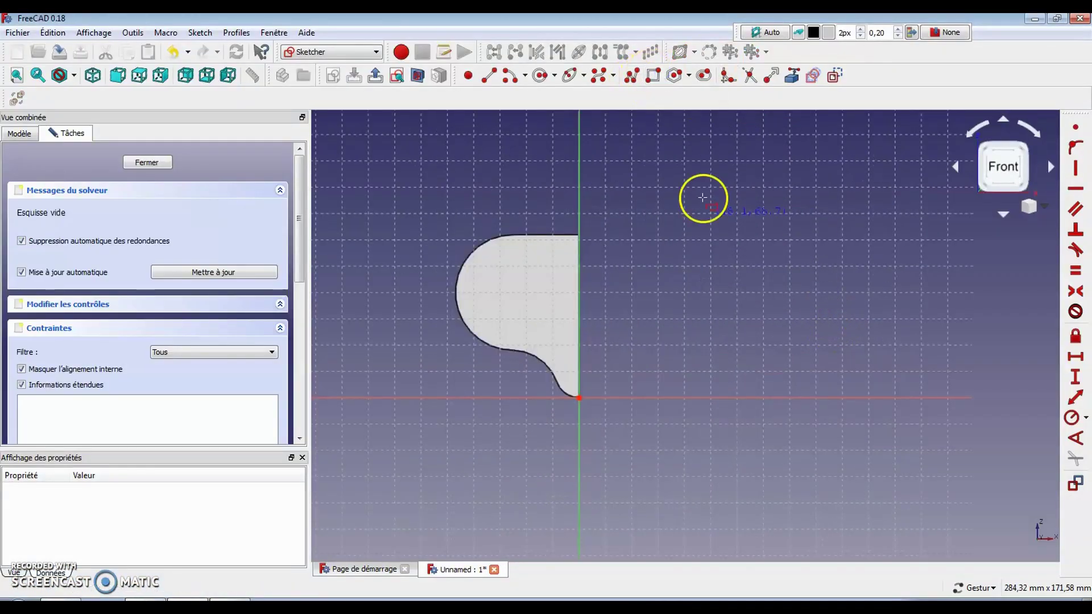
click(653, 243)
click(867, 356)
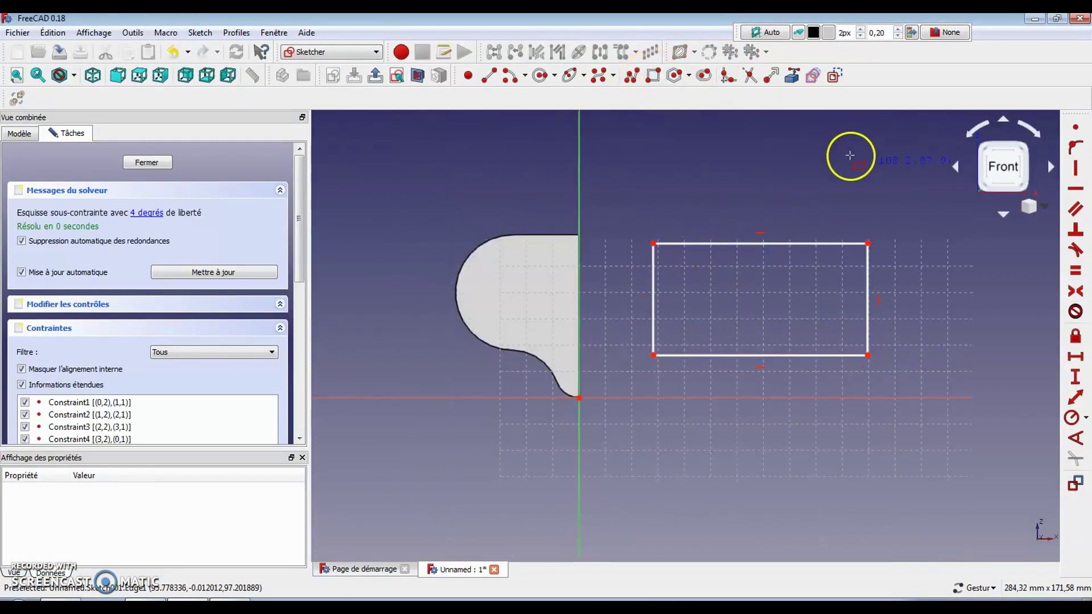
key(Escape)
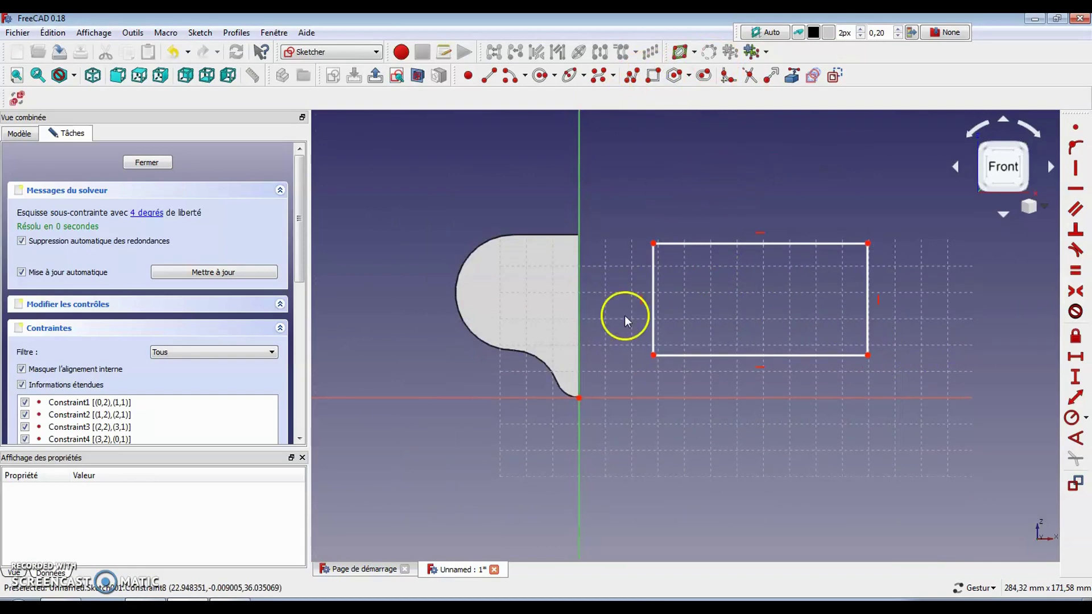
Dimension the rectangle with a height of 62 mm and a width of 85 mm.
click(654, 275)
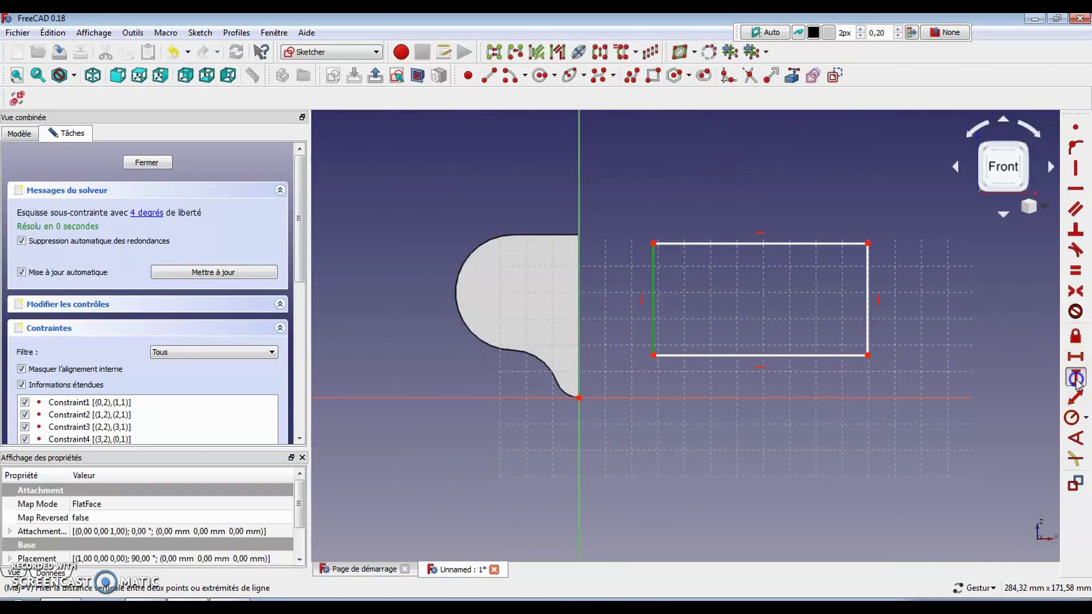
click(1076, 378)
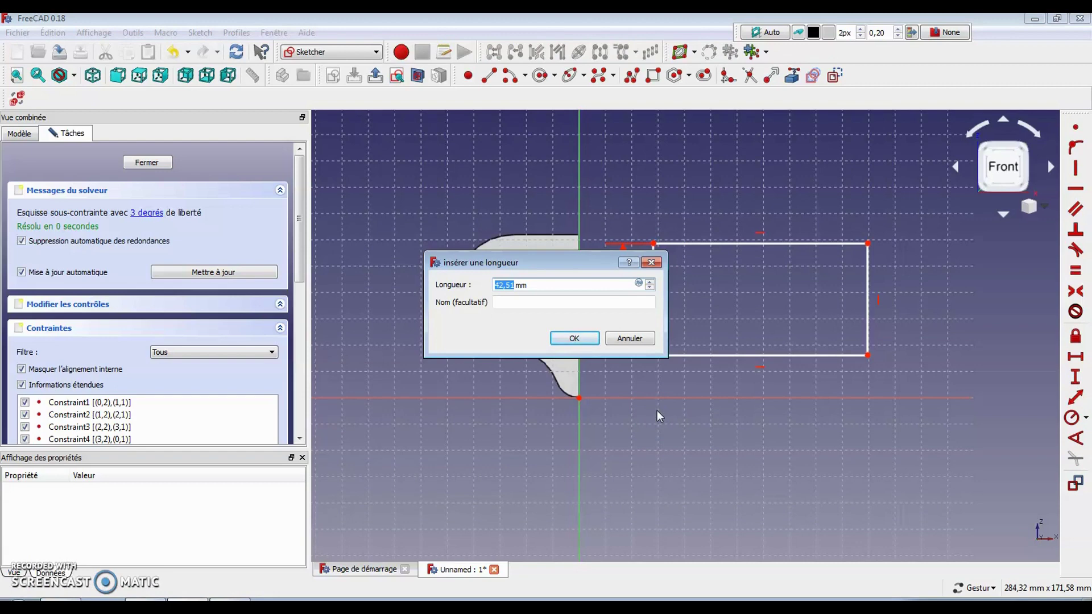
text(62)
key(Return)
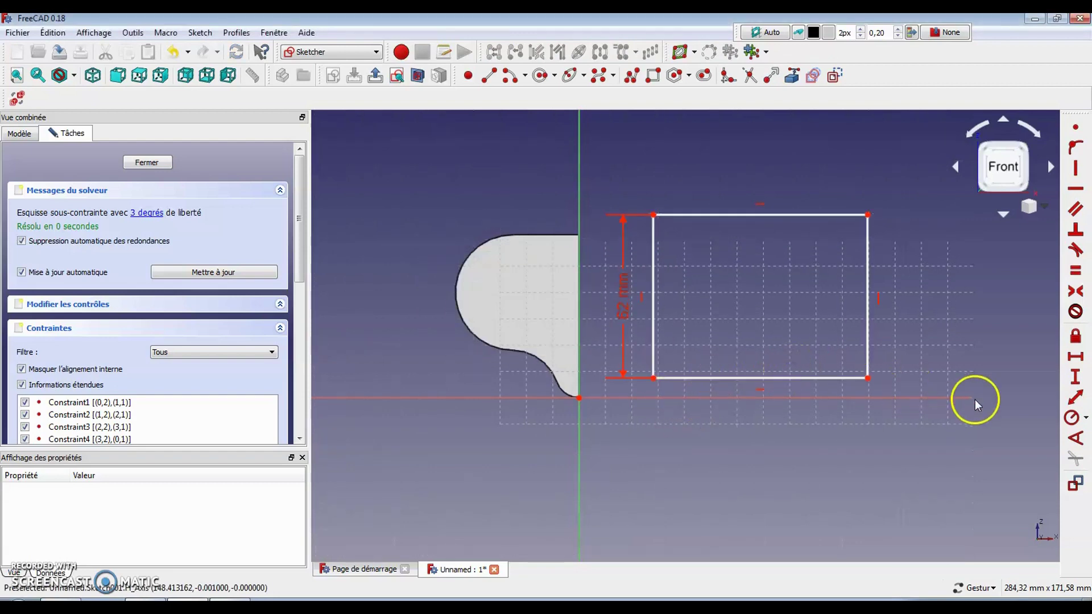
click(823, 377)
click(1075, 357)
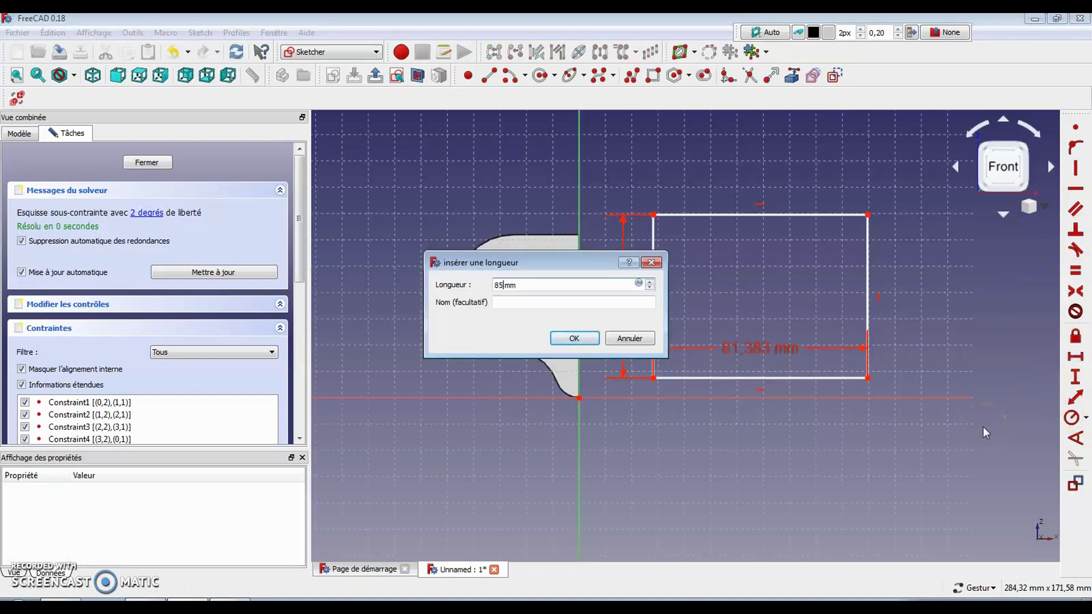
text(85)
key(Return)
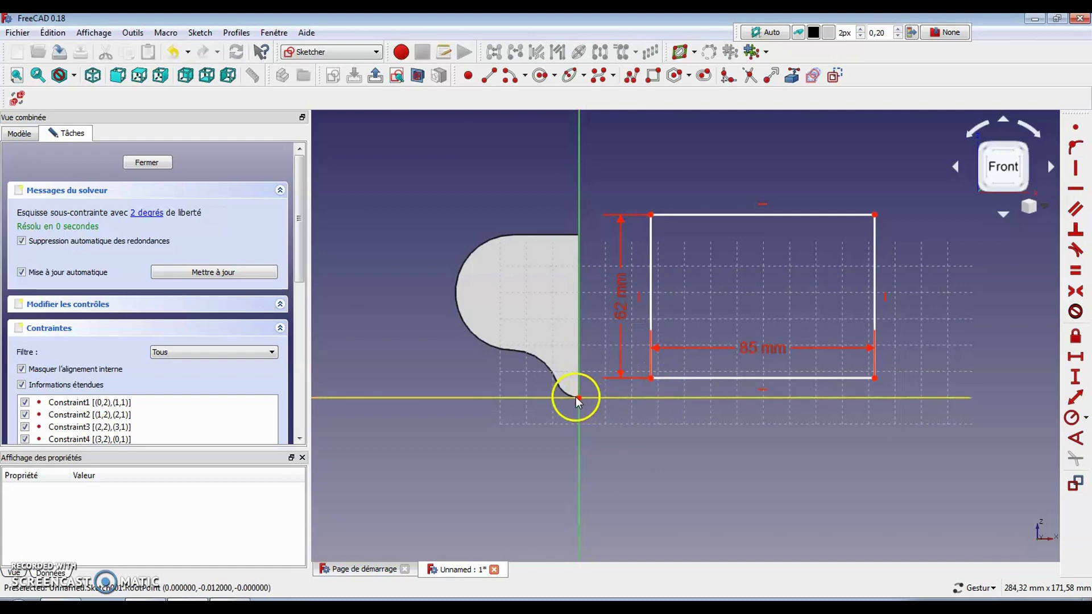
Make the rectangle's lower-left corner coincident with the sketch origin and close the sketch.
click(650, 379)
click(578, 398)
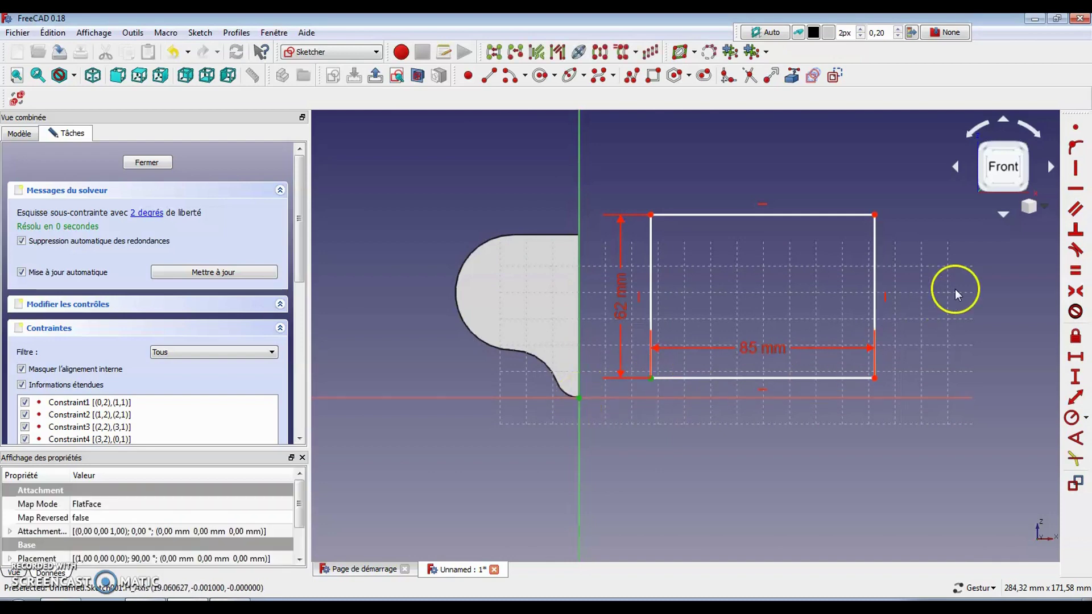
click(1076, 126)
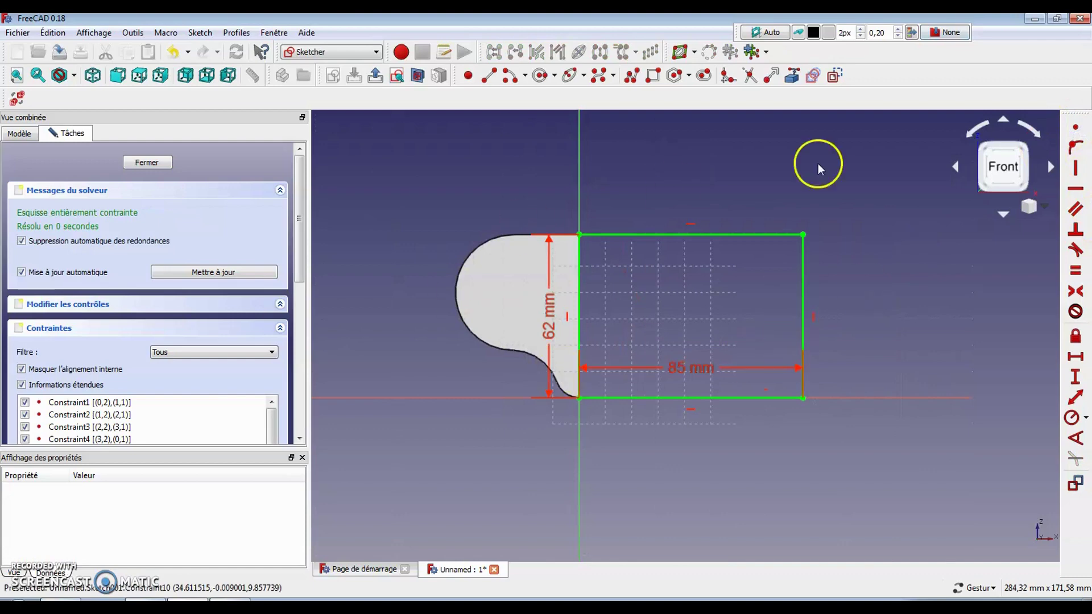
click(149, 163)
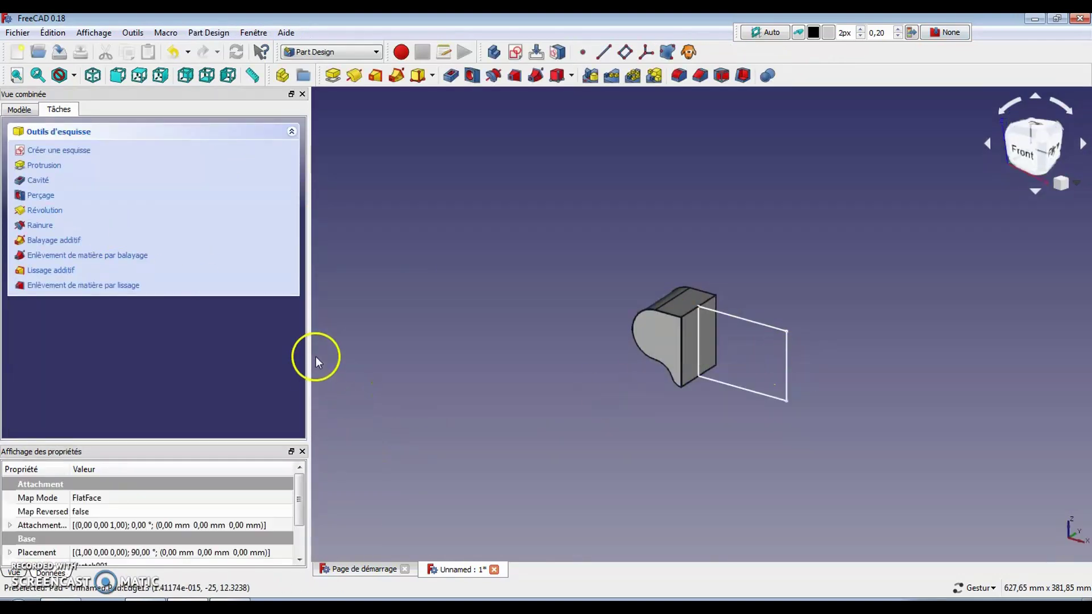
Pad the 85 by 62 mm rectangle 25 mm, symmetric to the sketch plane.
click(50, 166)
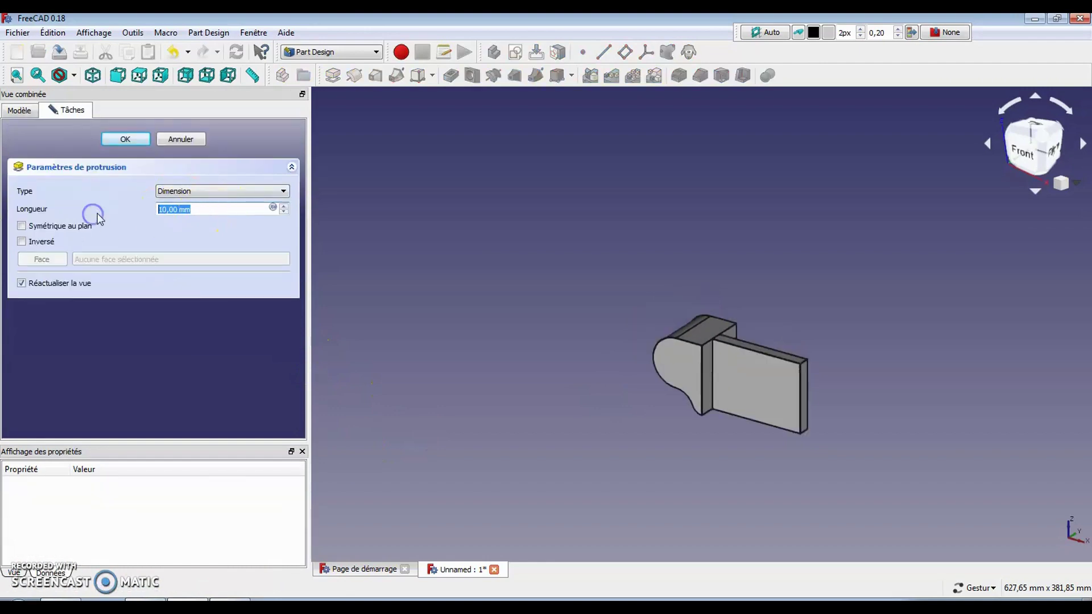
text(25)
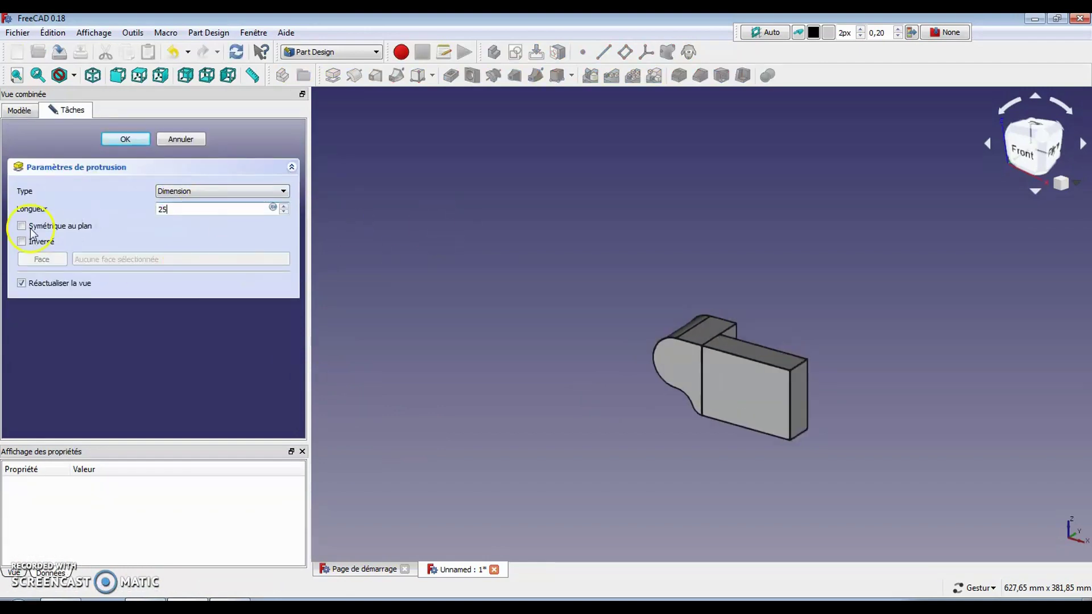
click(21, 241)
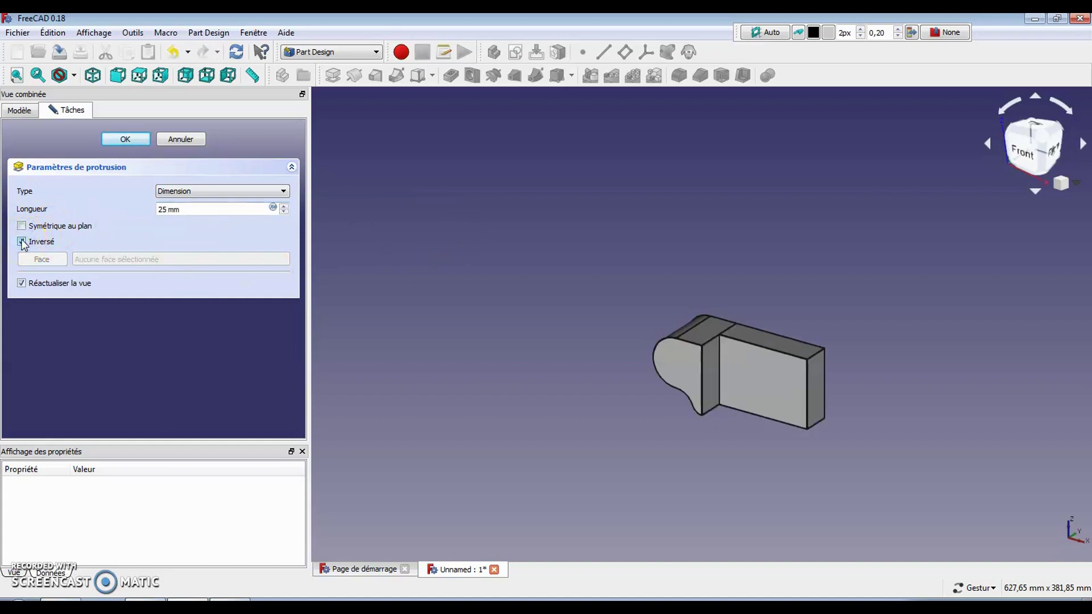
click(21, 241)
click(21, 226)
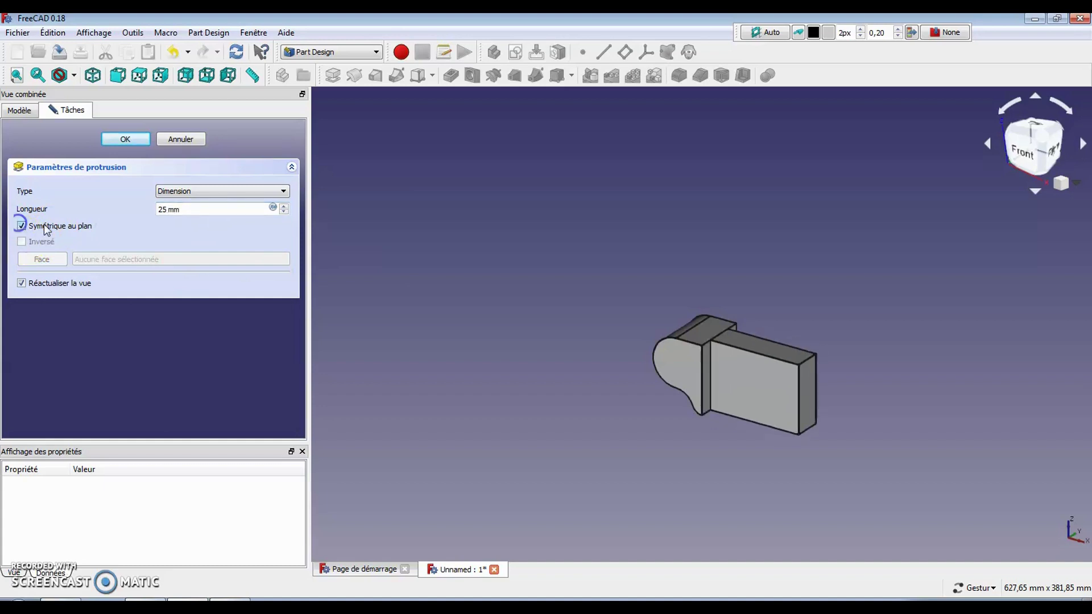
click(126, 139)
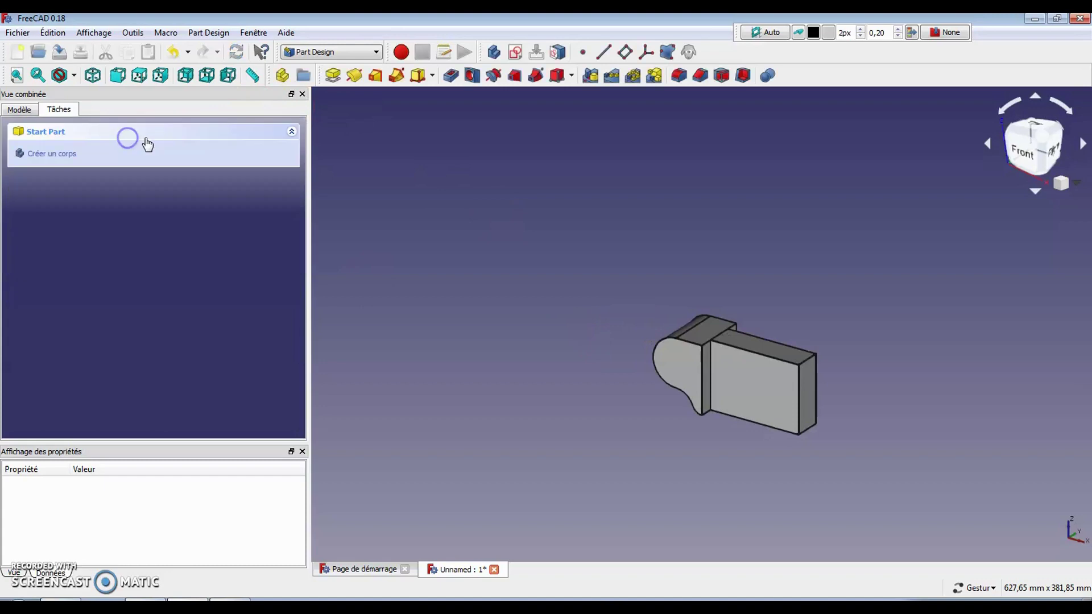
Consult the Plan1 drawing for the recess dimensions and create a sketch on the front face of the arm.
scroll(797, 364, up, 3)
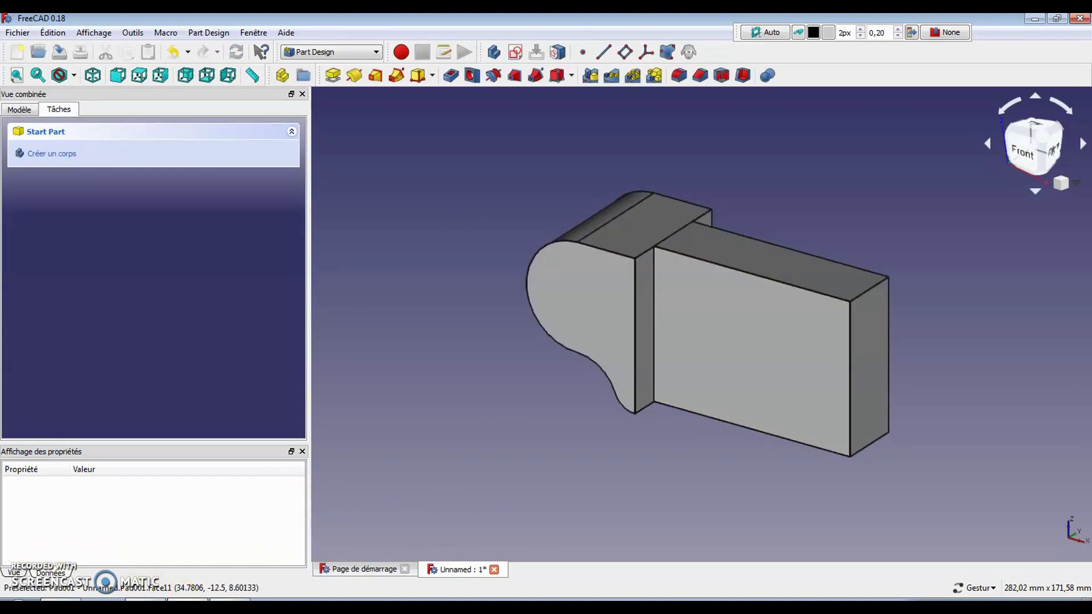
mouse_move(188, 601)
click(231, 601)
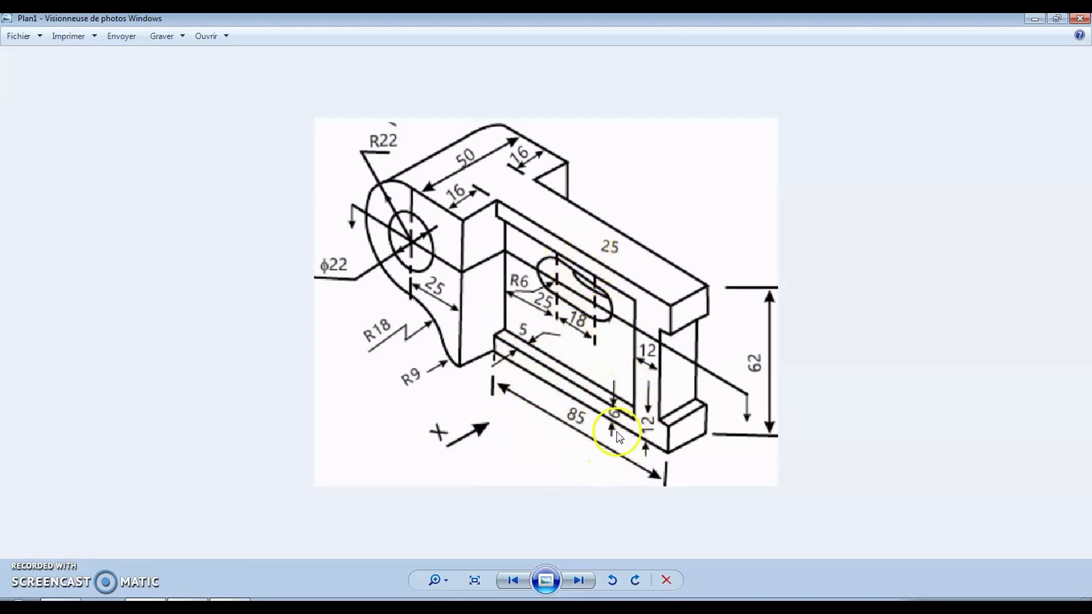
scroll(609, 268, up, 1)
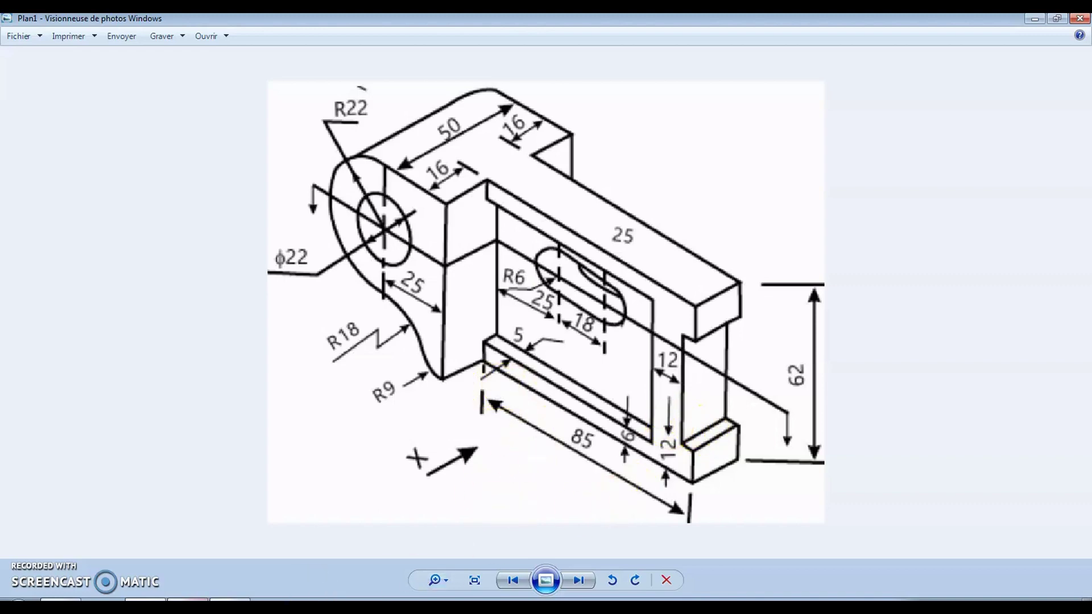
key(alt+Tab)
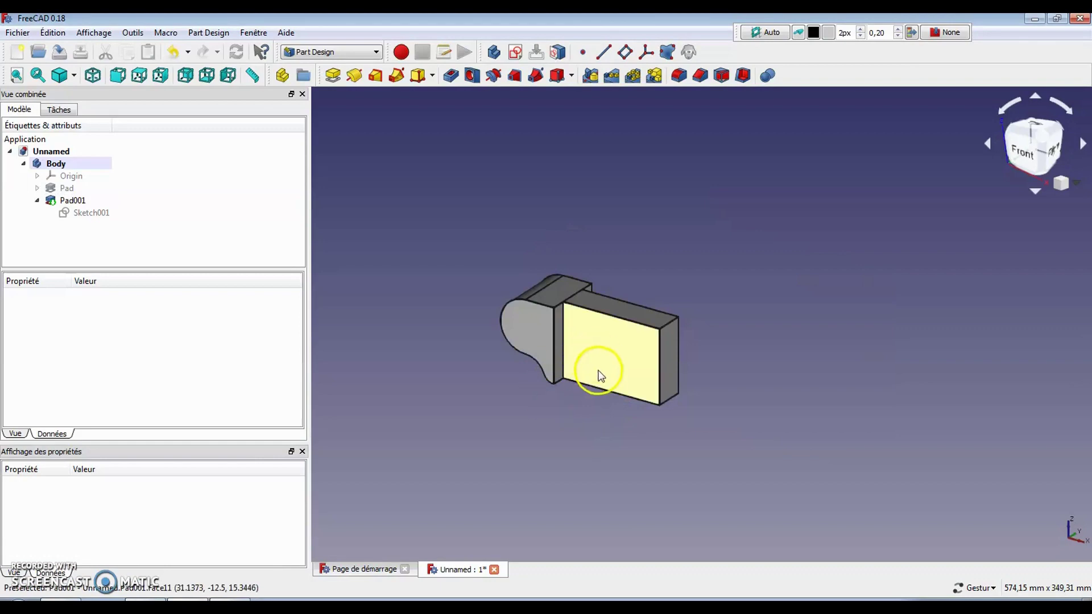
click(618, 355)
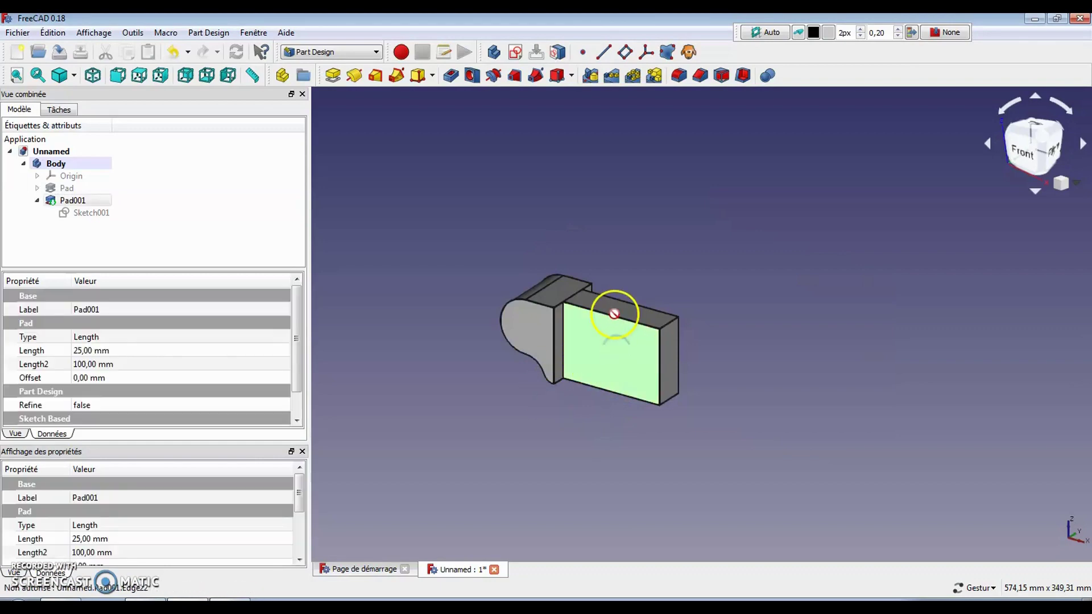
click(515, 53)
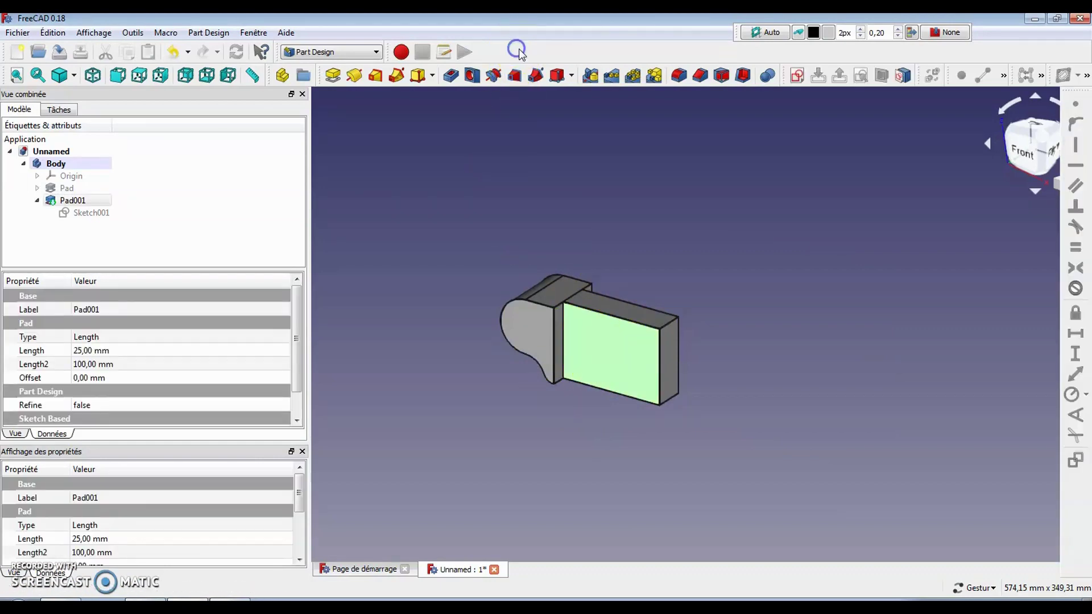
scroll(552, 392, up, 5)
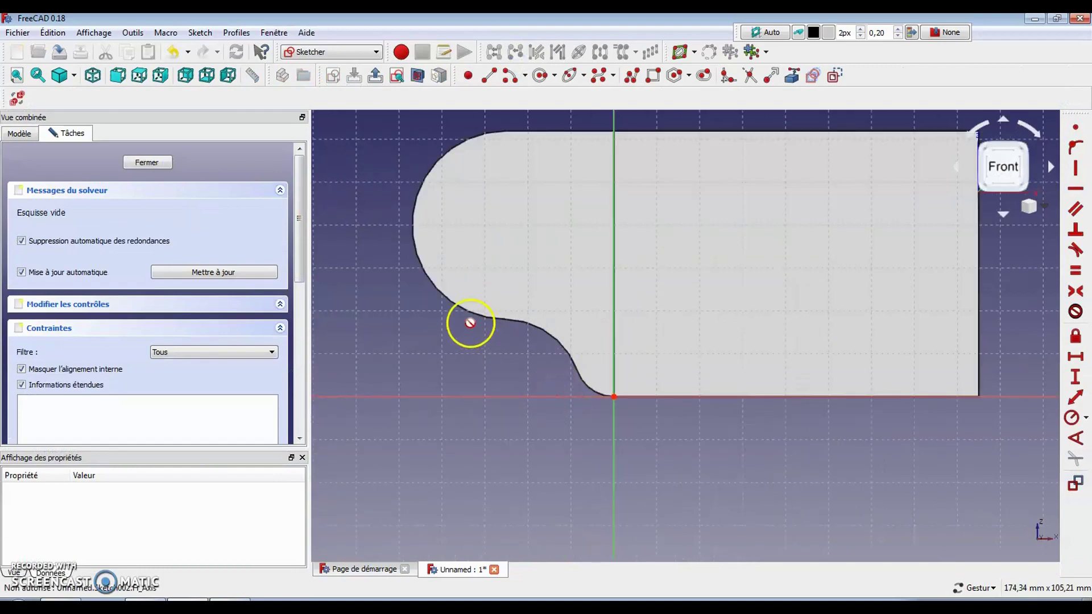
Set the display to wireframe and sketch a rectangle about 65 by 40 mm inside the arm's outline.
click(75, 77)
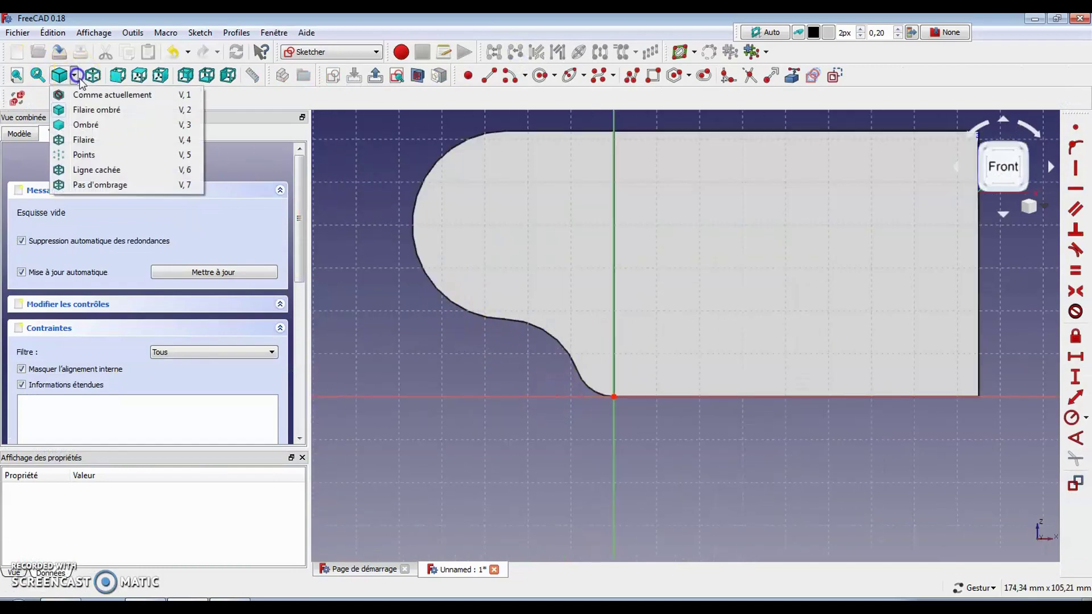
click(87, 141)
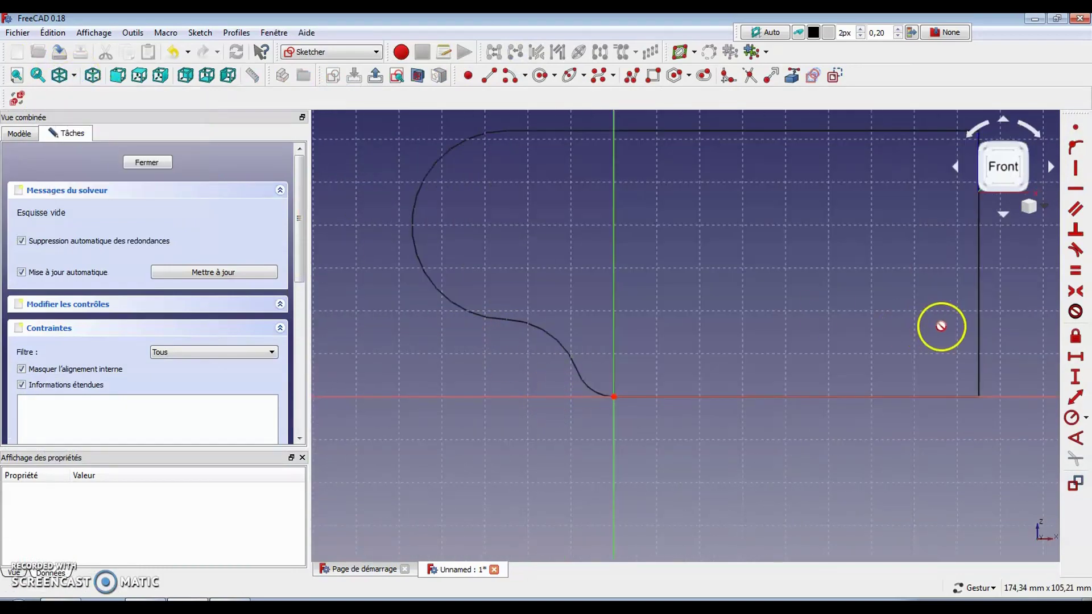
mouse_move(820, 300)
right_down()
mouse_move(759, 392)
mouse_move(777, 361)
right_up()
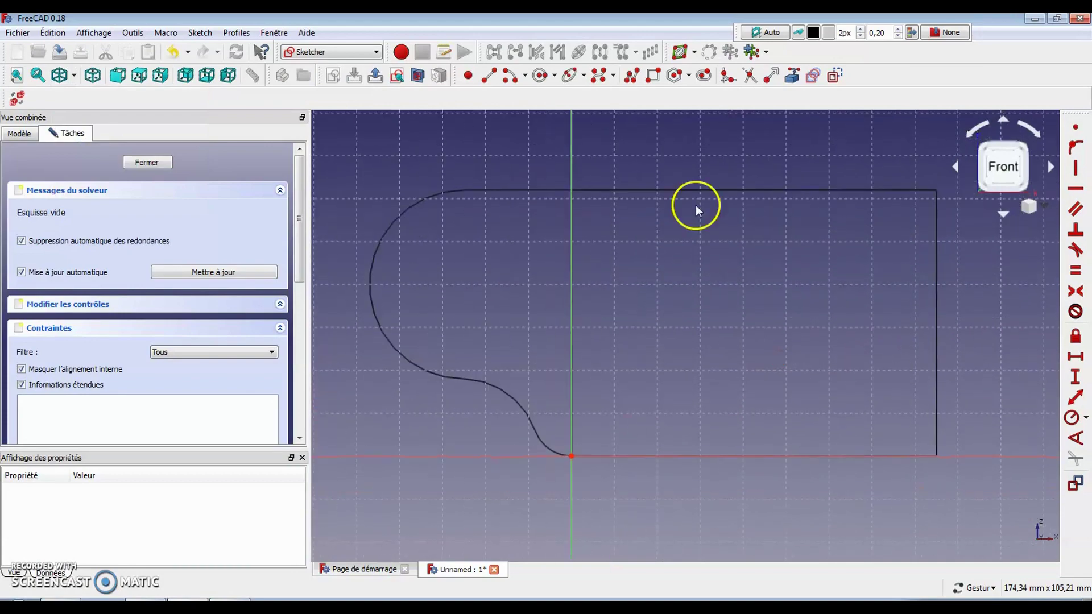
click(653, 76)
click(609, 237)
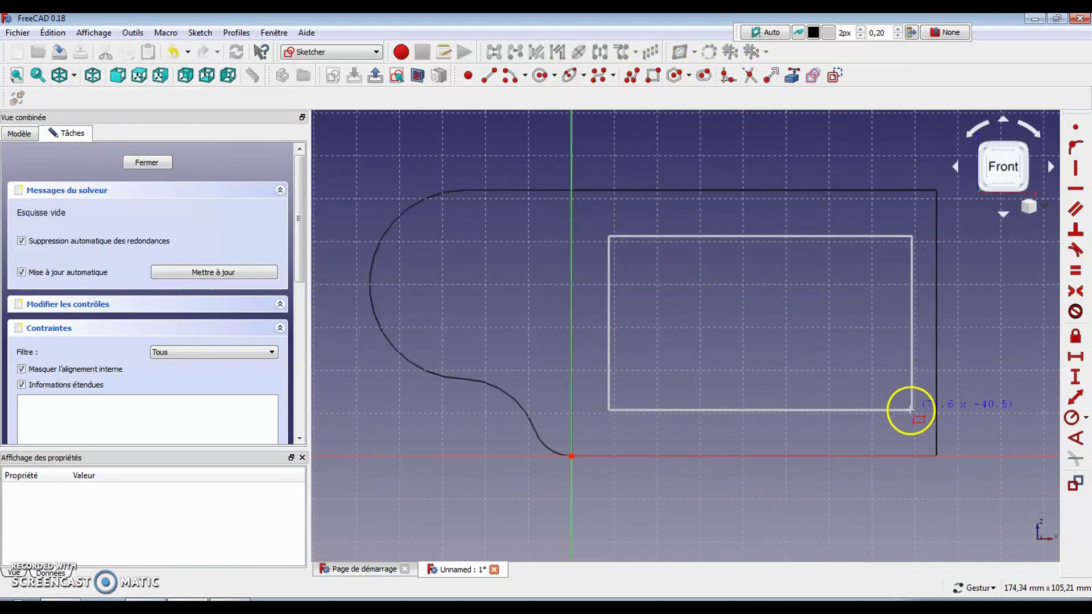
click(888, 407)
right_click(655, 153)
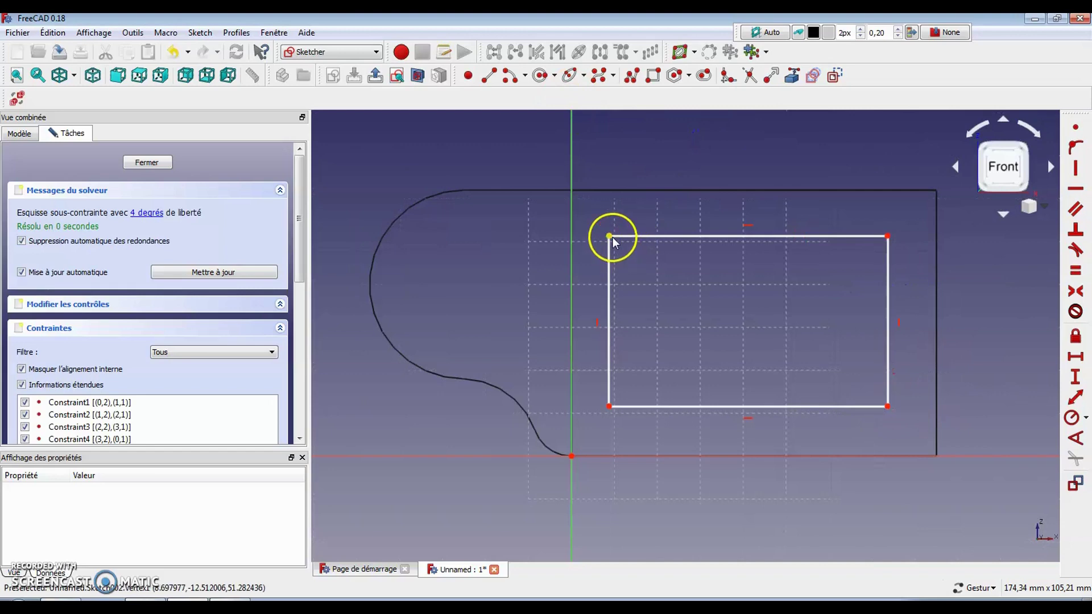
Constrain the rectangle's upper-left corner onto the vertical axis and set its width to 85-12-6 mm.
click(609, 236)
click(580, 231)
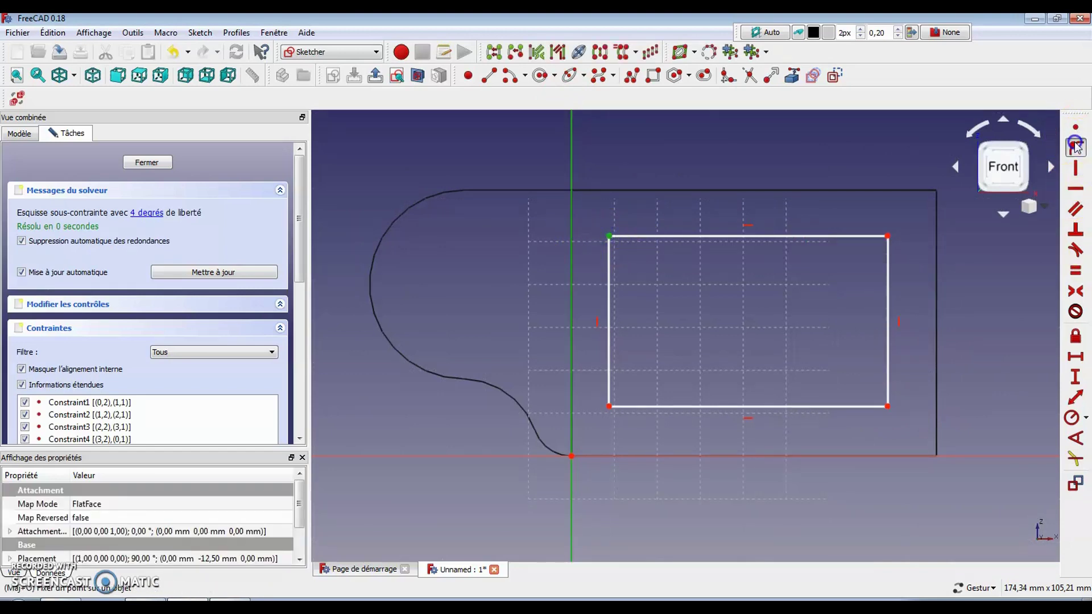
click(1076, 145)
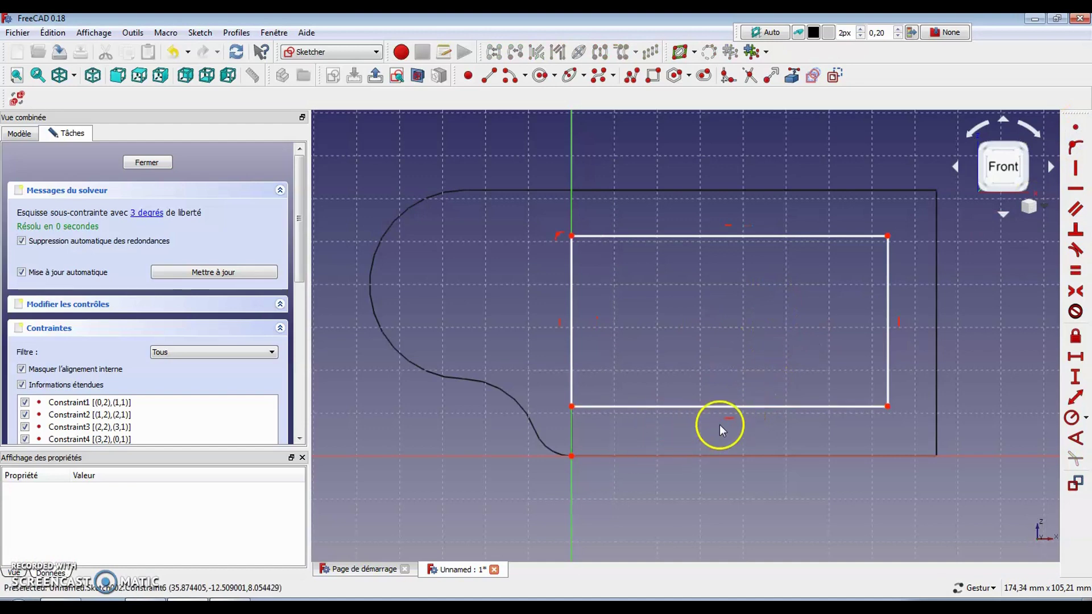
click(765, 407)
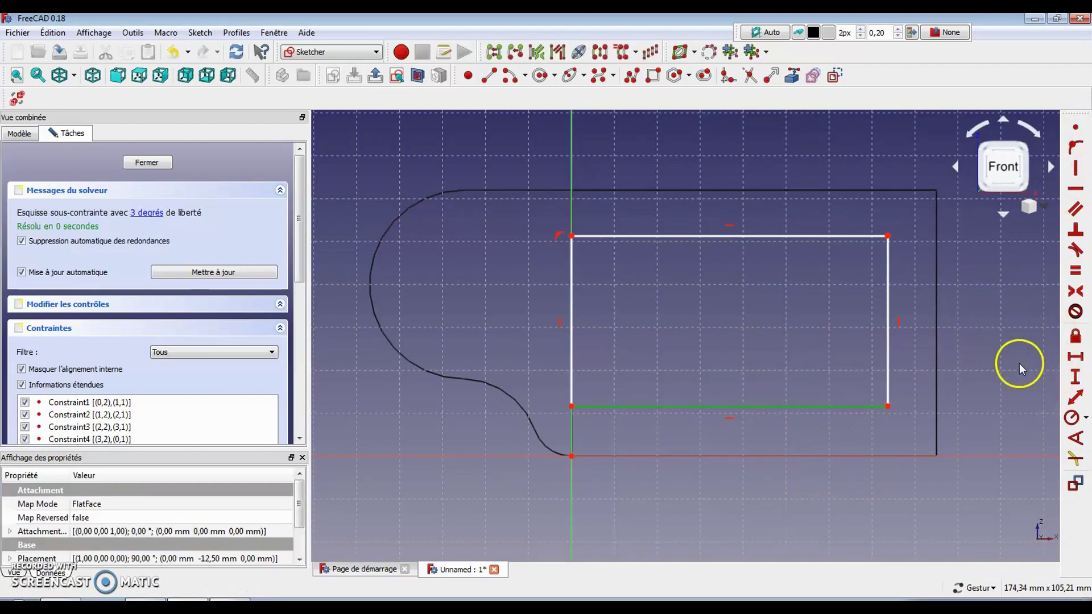
click(1075, 357)
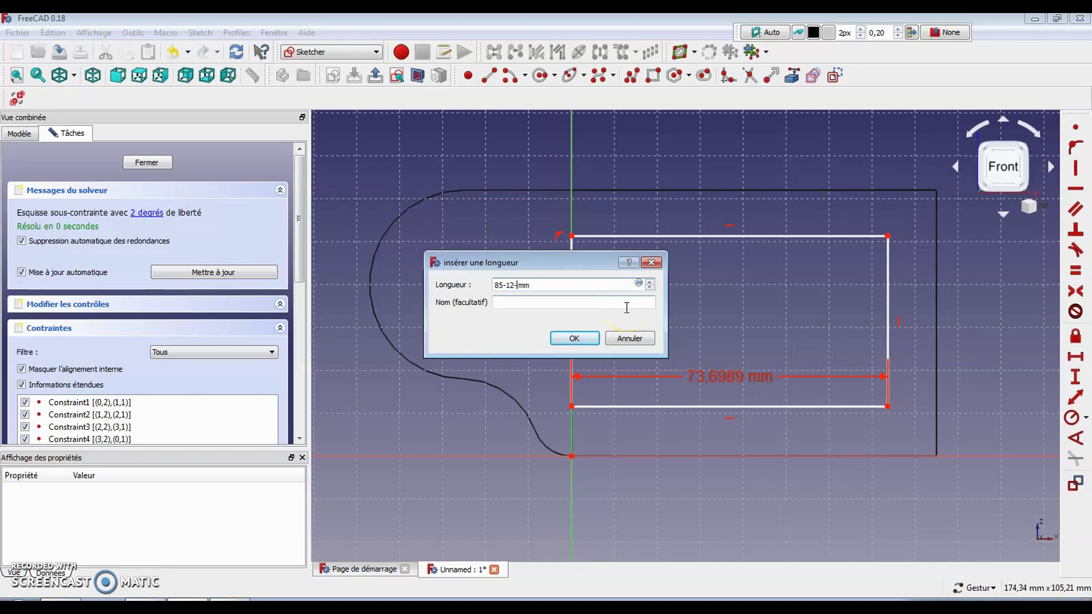
text(6)
key(Return)
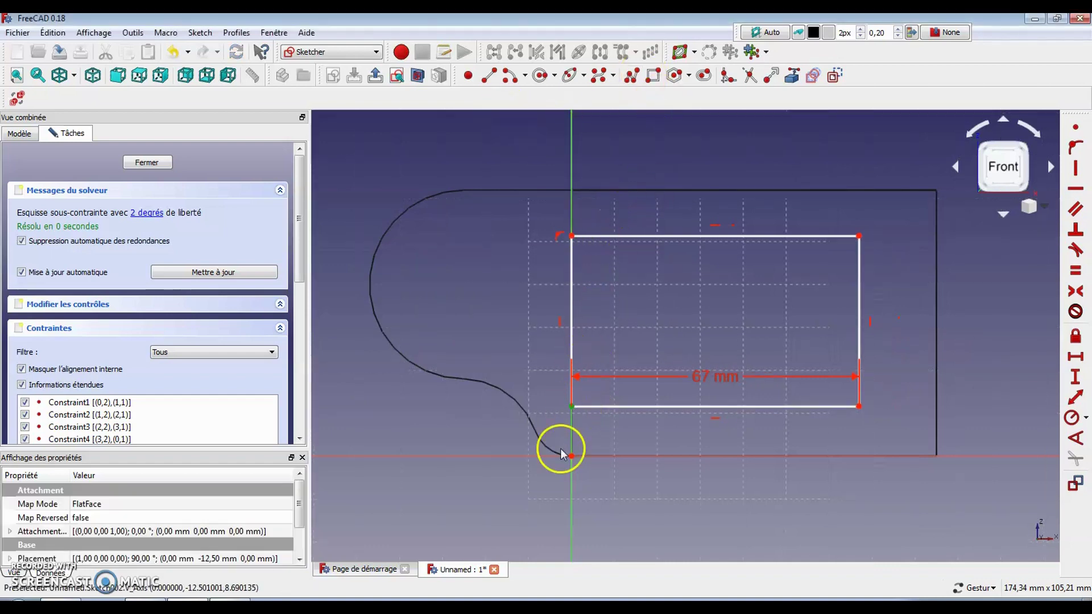
Set the vertical distance between the rectangle's lower-left corner and the origin to 12 mm.
click(572, 407)
click(578, 451)
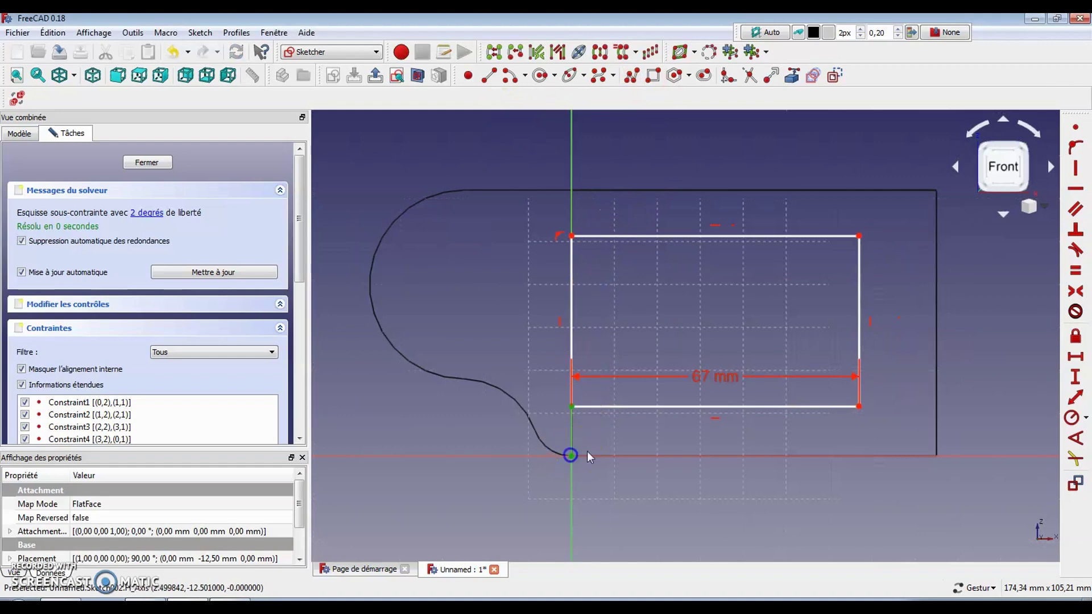
click(1075, 376)
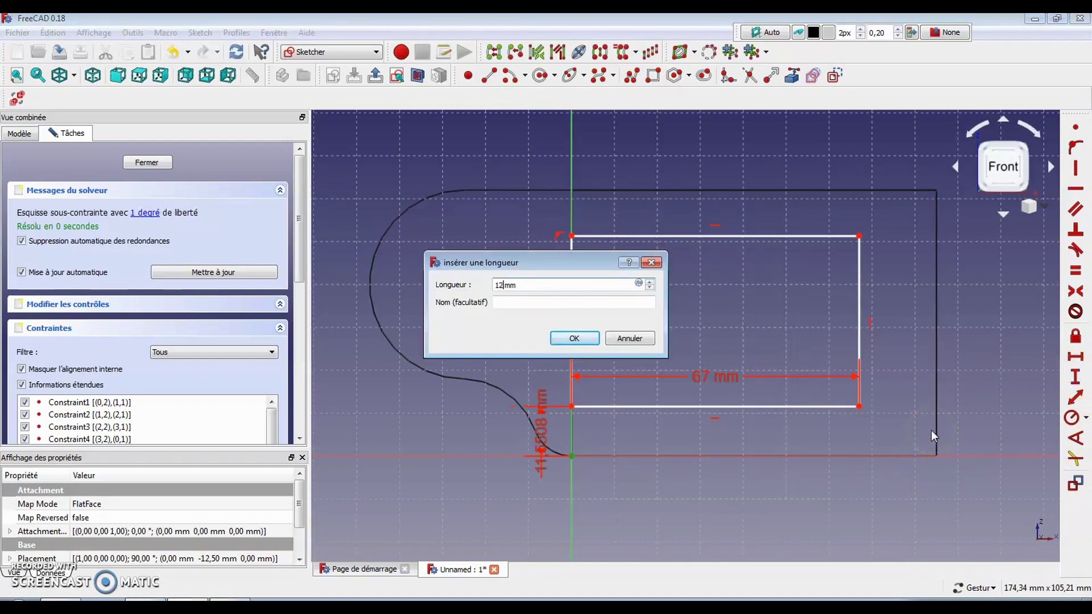
key(Return)
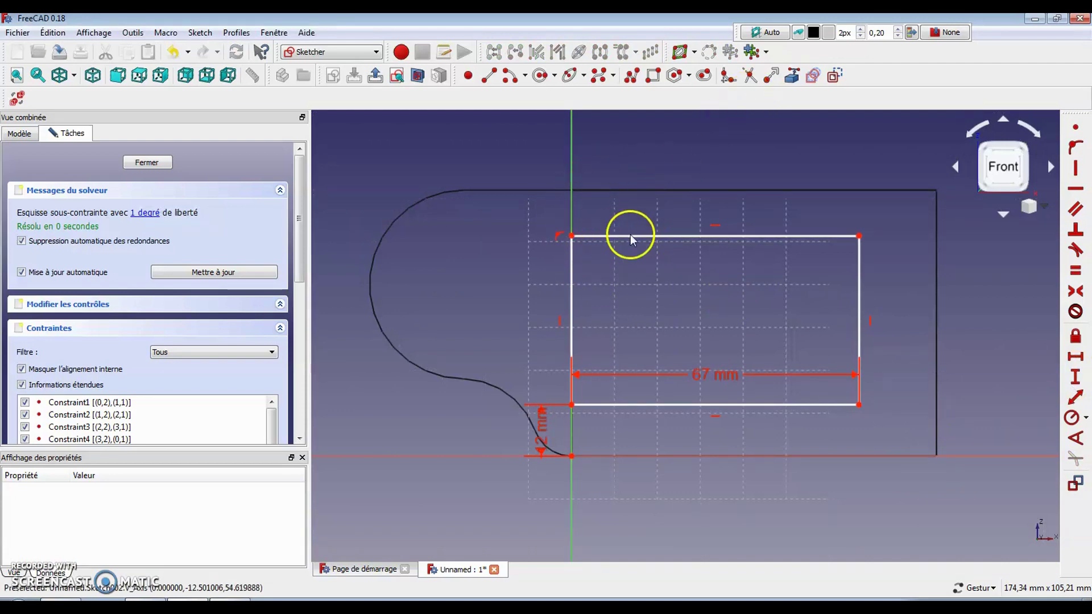
Reference the arm's top edge as external geometry, dimension the rectangle's upper-left corner 12 mm below it, and close the sketch.
click(791, 75)
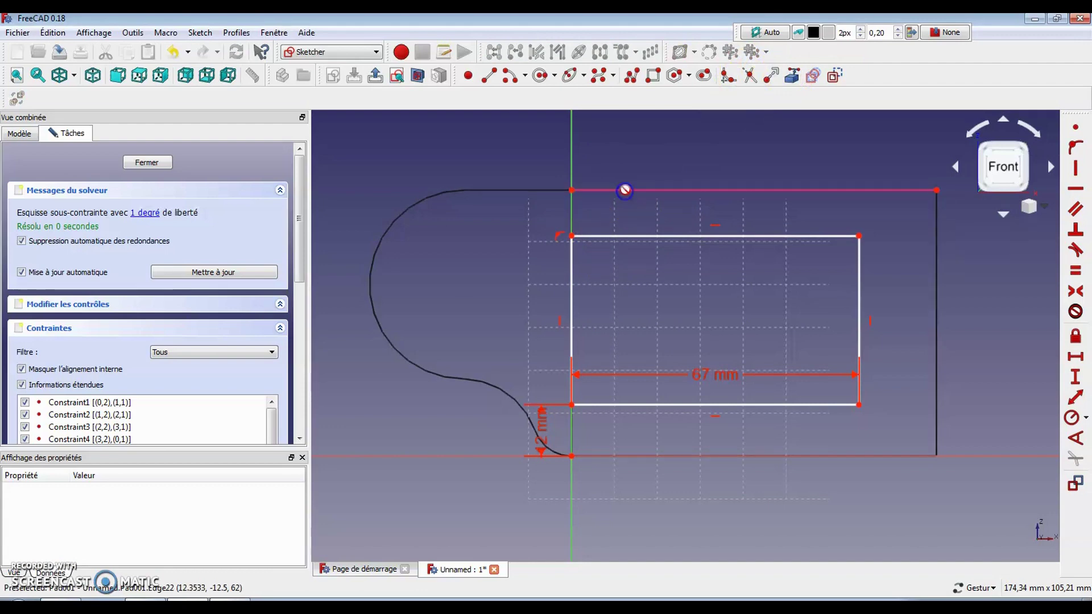
click(574, 235)
click(572, 192)
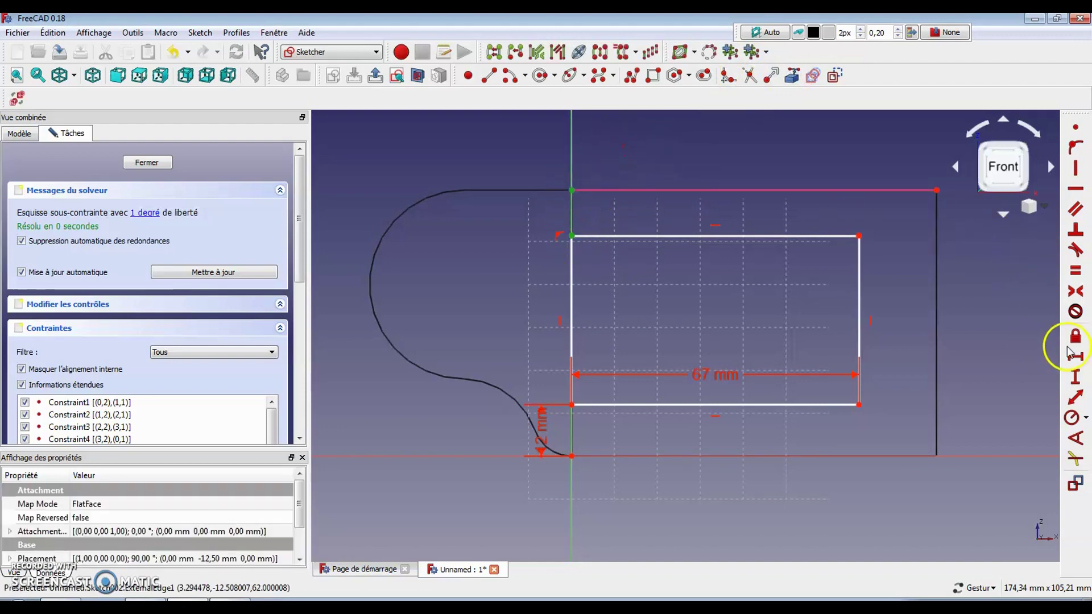
click(1075, 377)
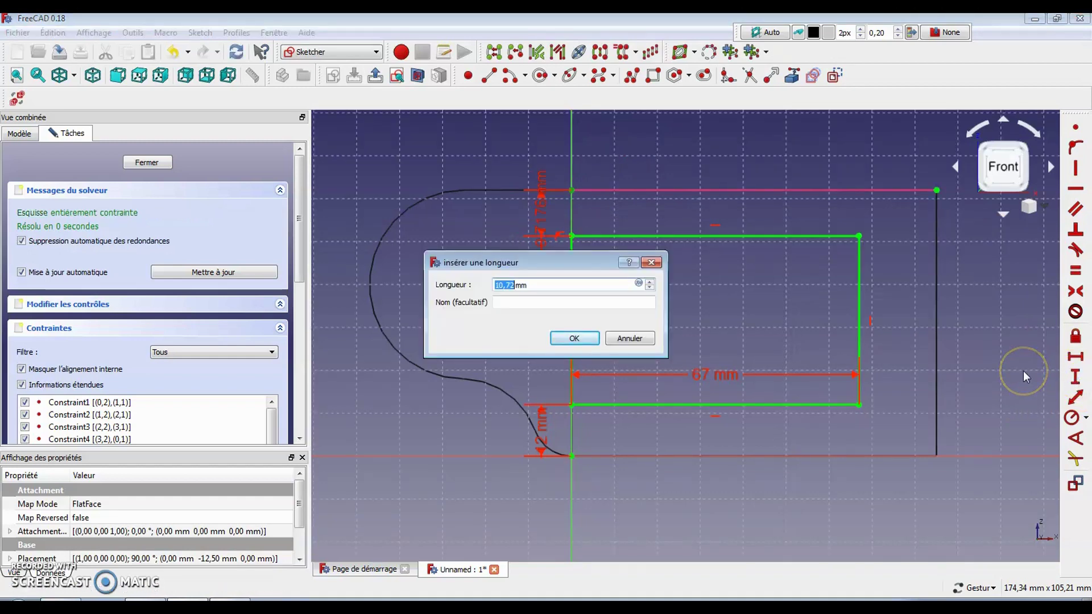
key(Return)
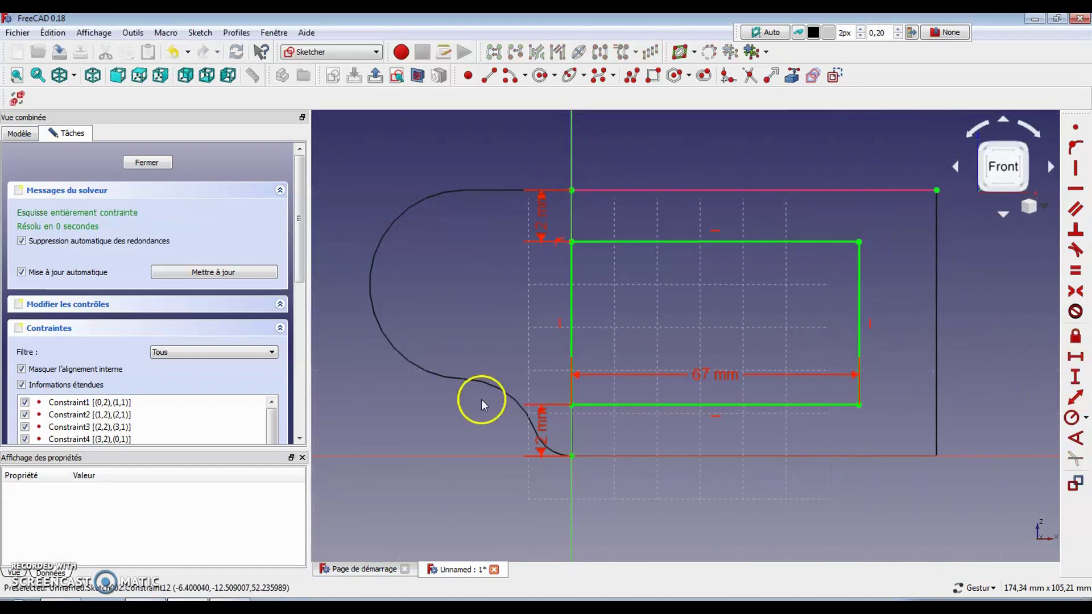
click(149, 163)
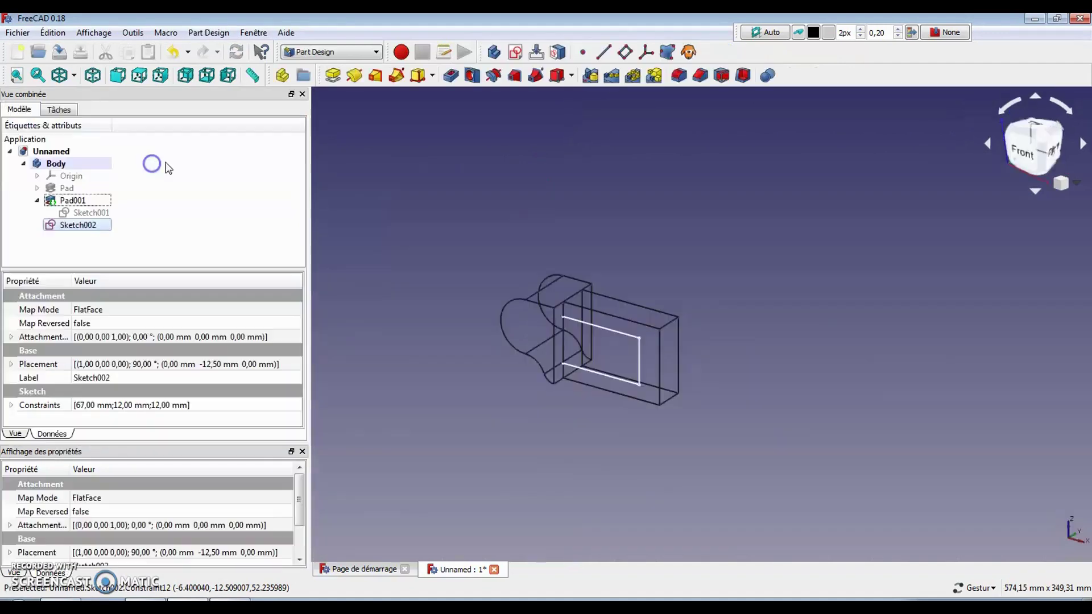
Pocket the rectangle sketch 5 mm deep into the arm's front face and switch the display from wireframe back to shaded.
click(60, 110)
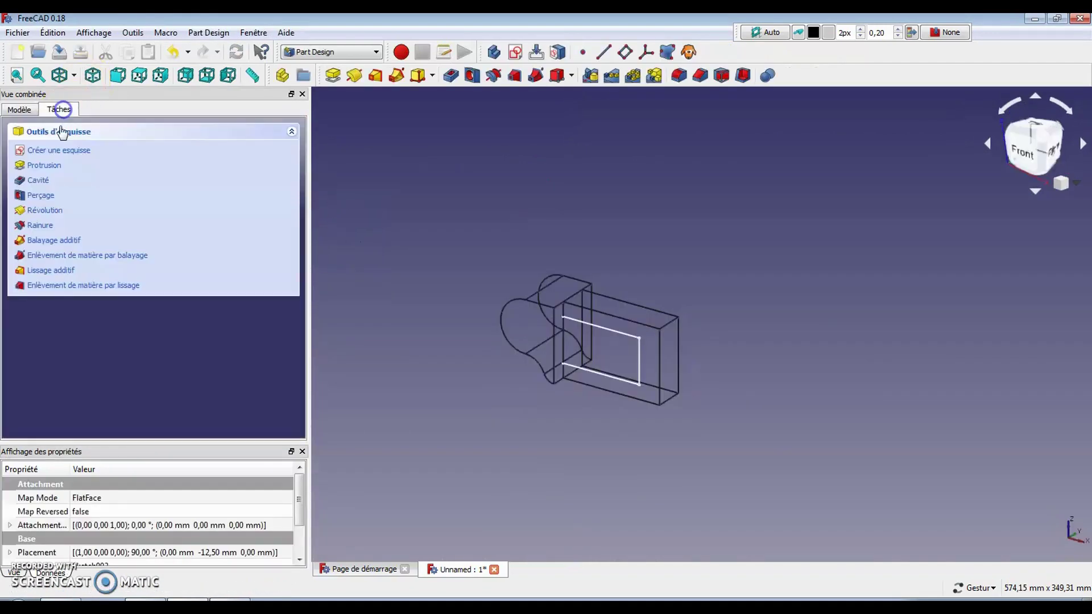
click(45, 182)
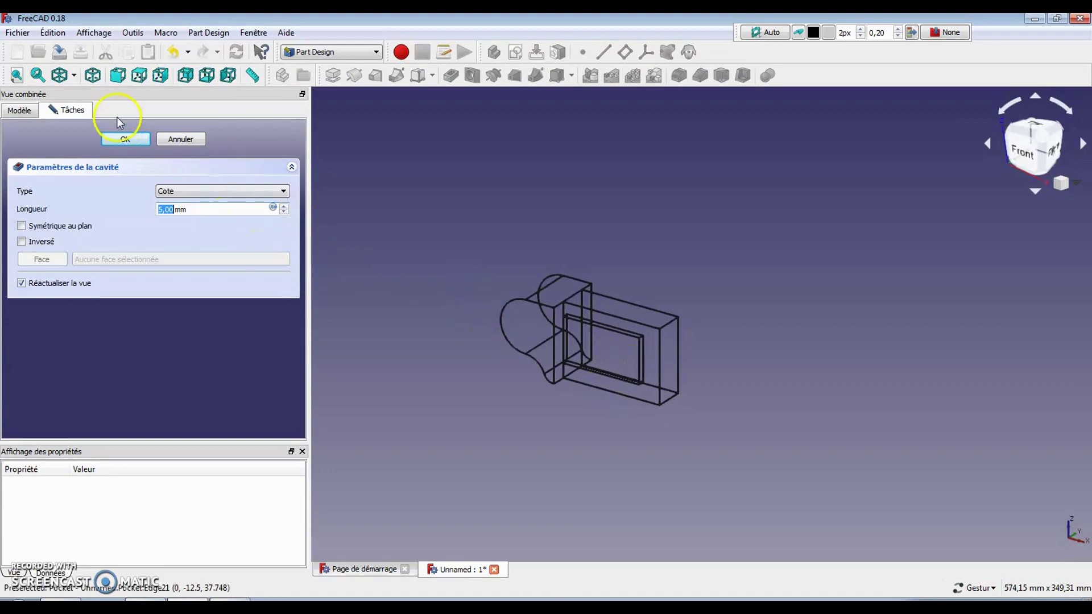
click(74, 76)
click(82, 110)
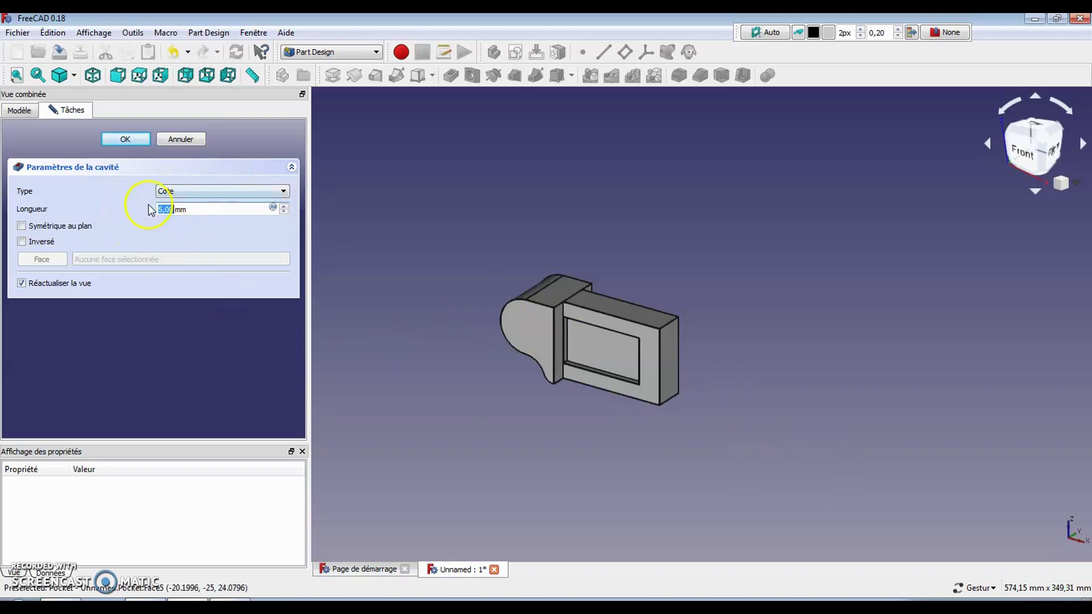
click(230, 601)
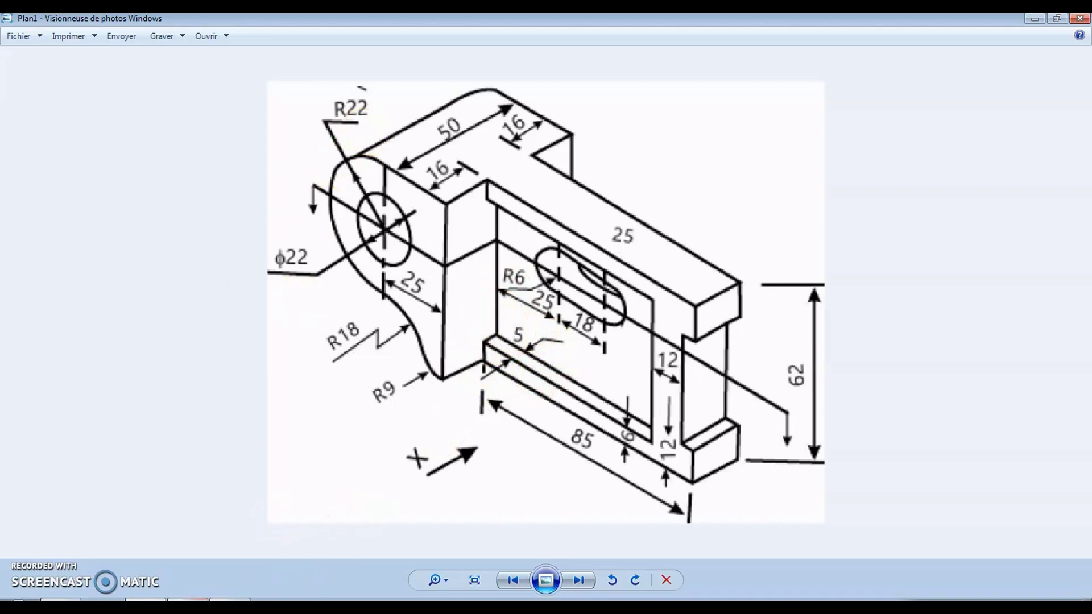
click(188, 600)
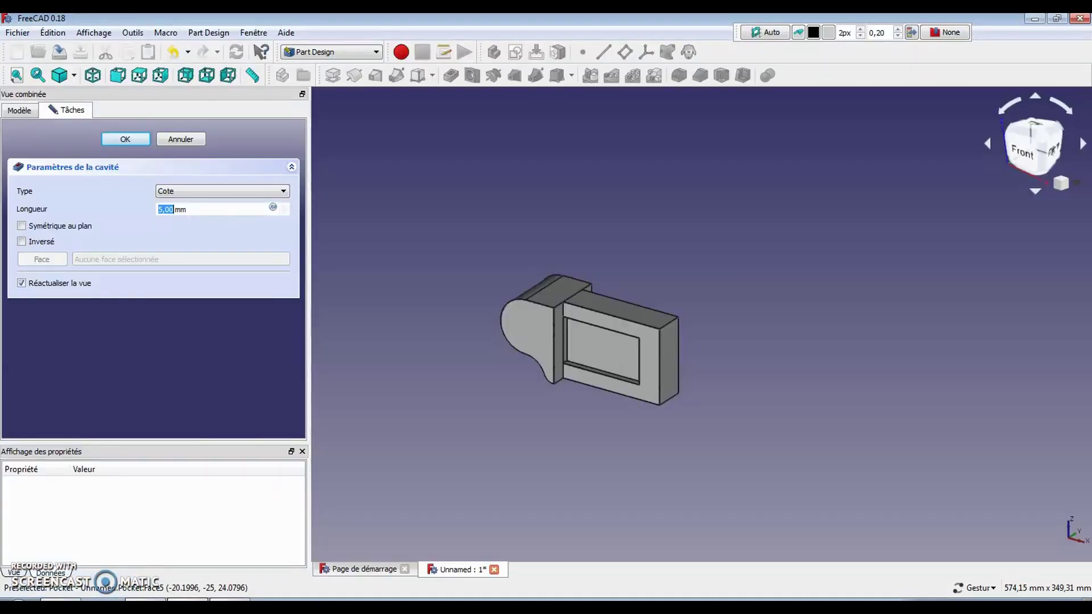
click(125, 141)
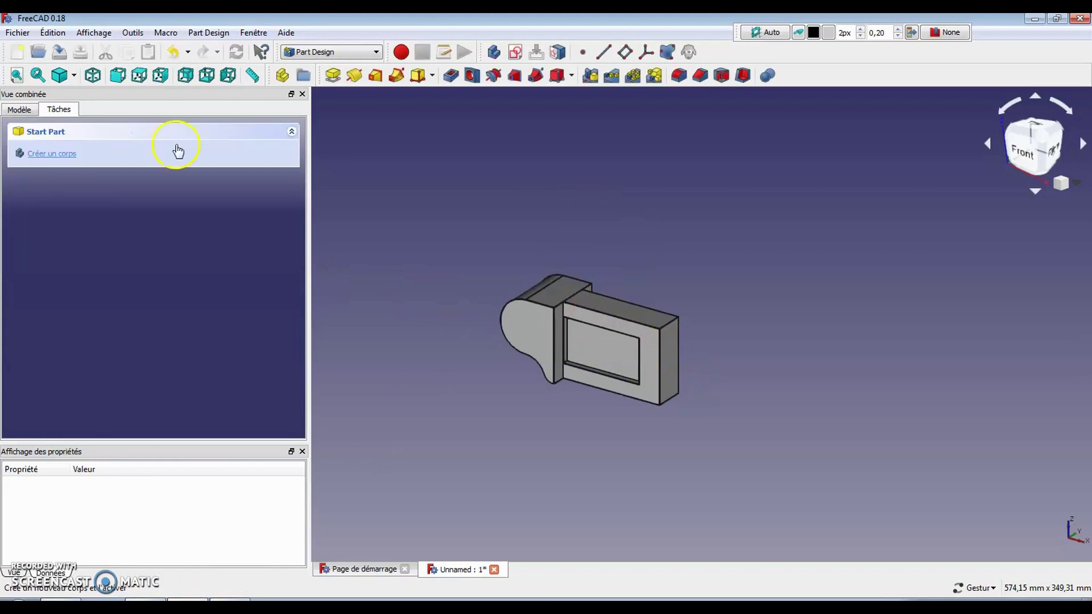
Mirror the rectangular pocket about the XZ plane to recess the arm's rear face as well.
click(19, 110)
drag(654, 284, 746, 380)
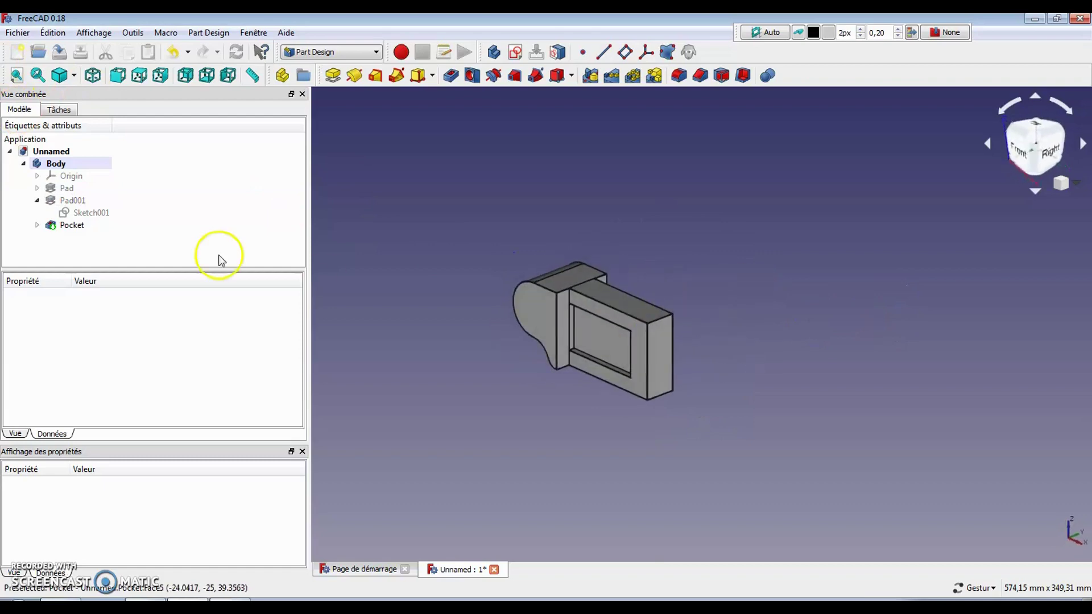
click(85, 227)
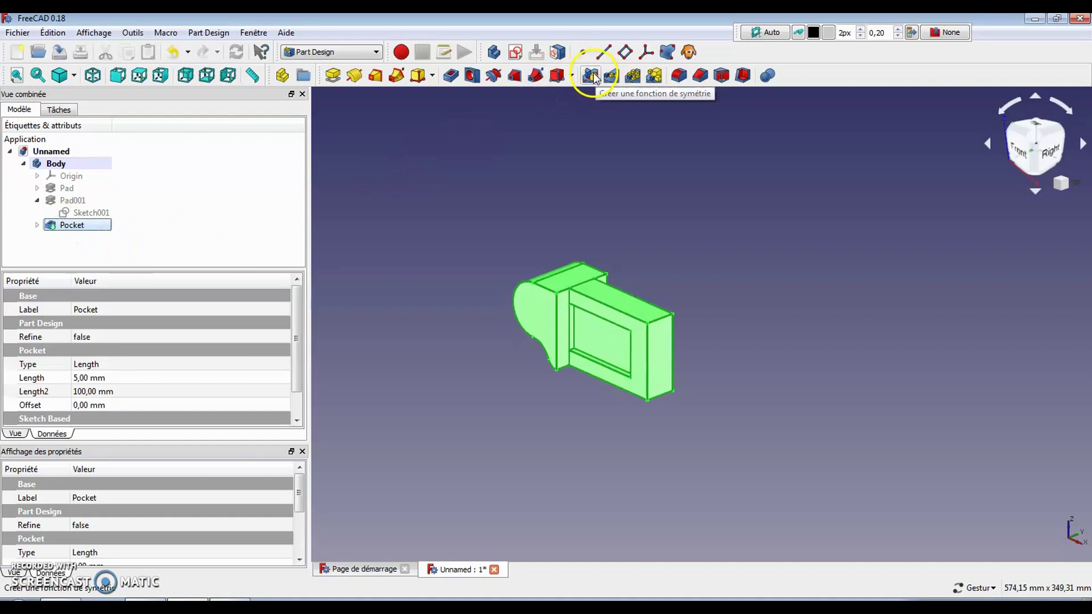
click(591, 76)
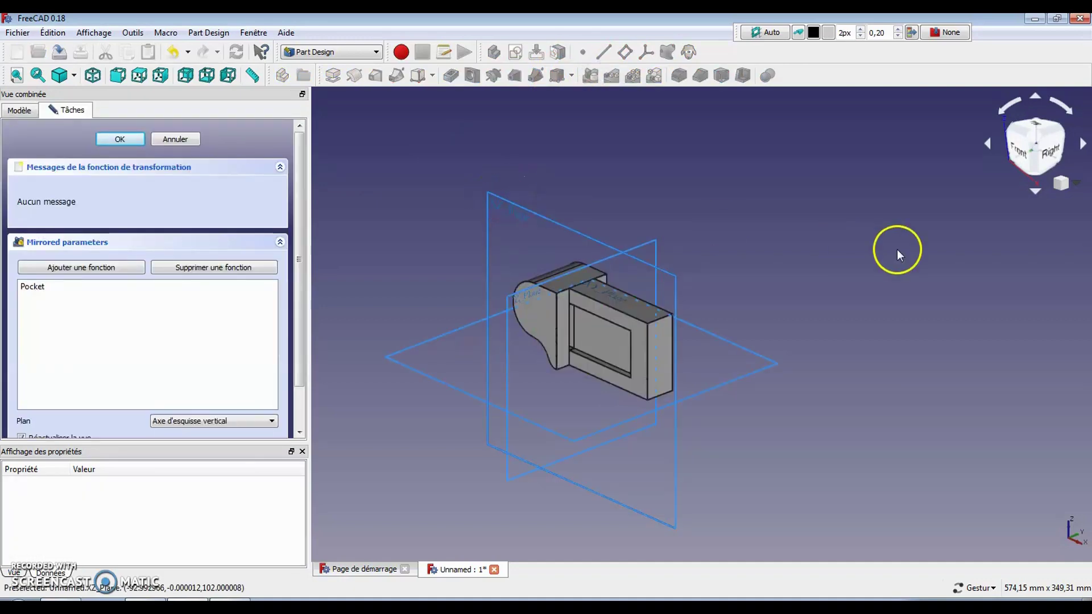
drag(739, 261, 663, 268)
click(577, 235)
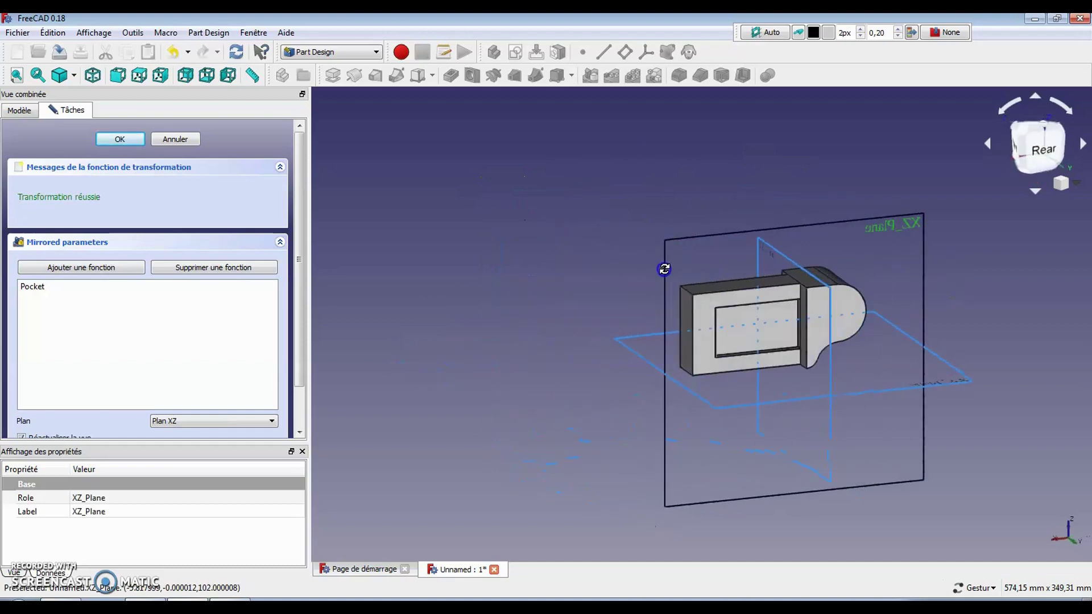
click(125, 140)
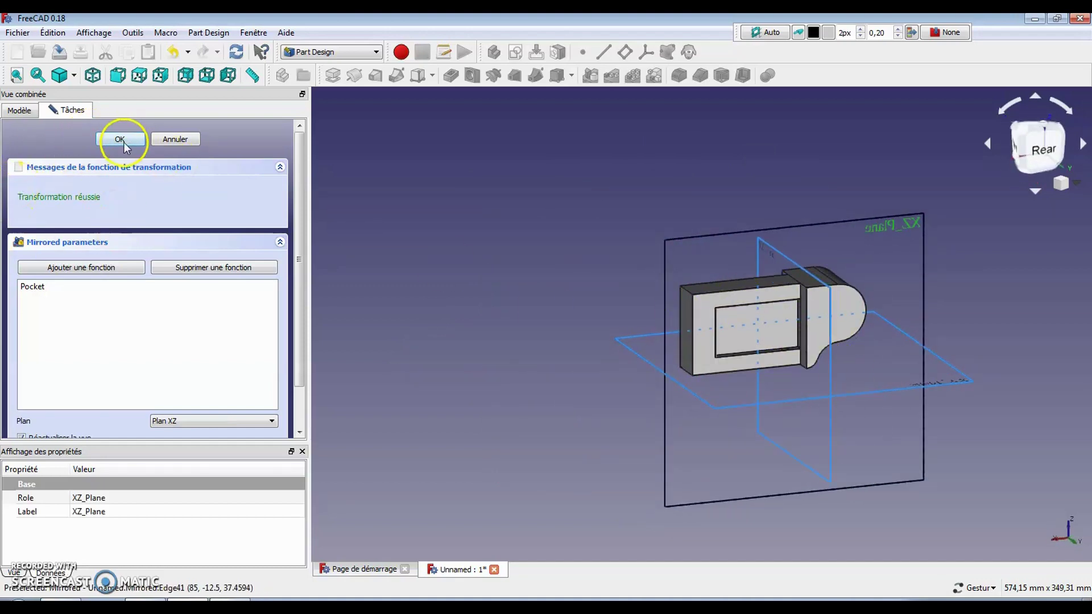
click(122, 141)
drag(656, 368, 615, 360)
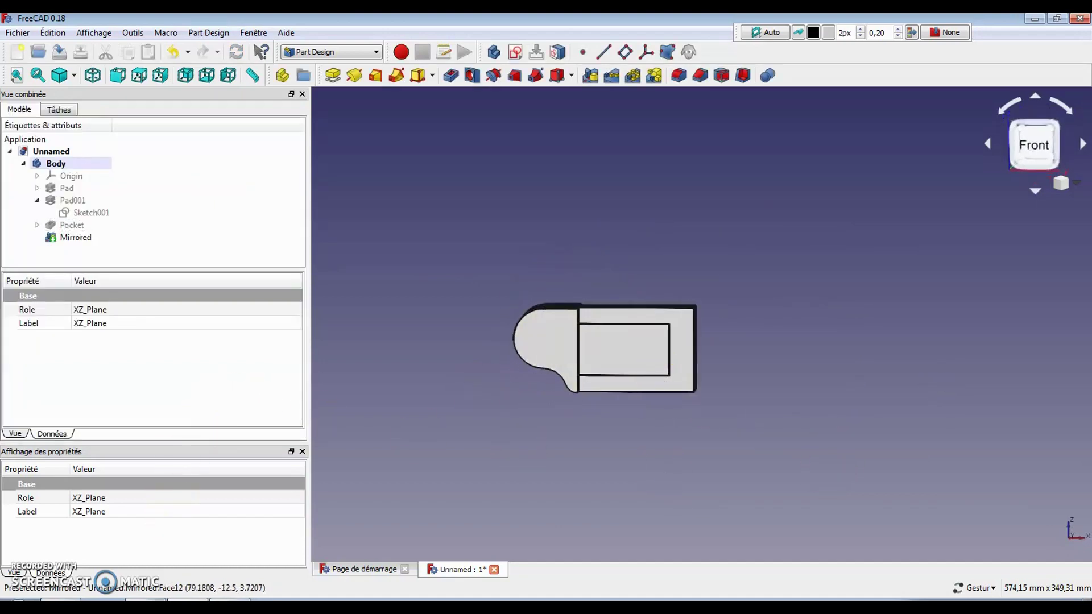
Start a sketch on the arm's front face and draw a rectangle about 26 by 40 mm overlapping the arm's free end.
click(188, 600)
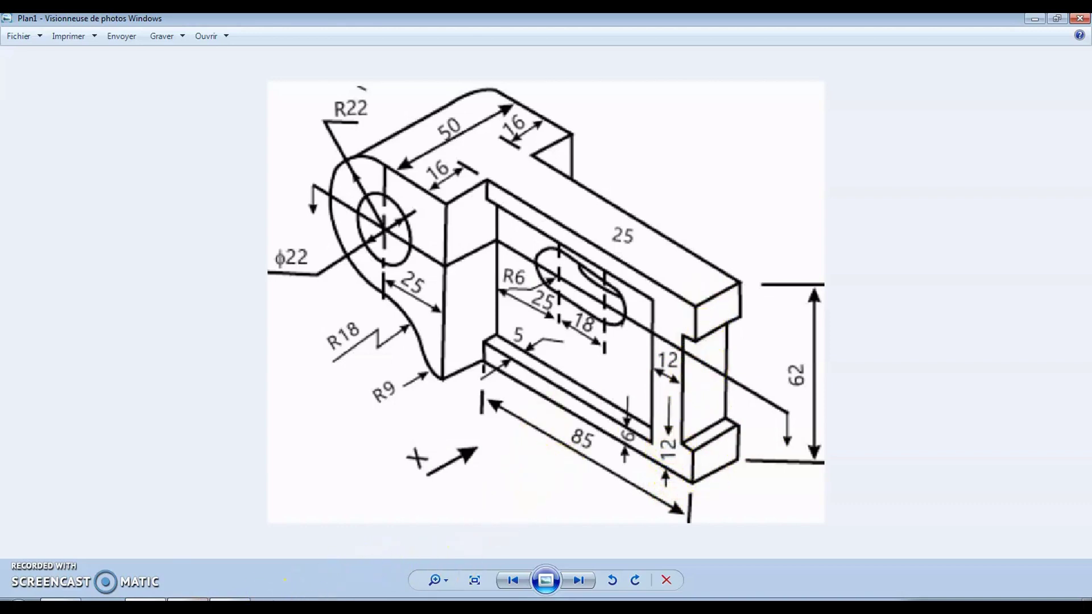
click(188, 601)
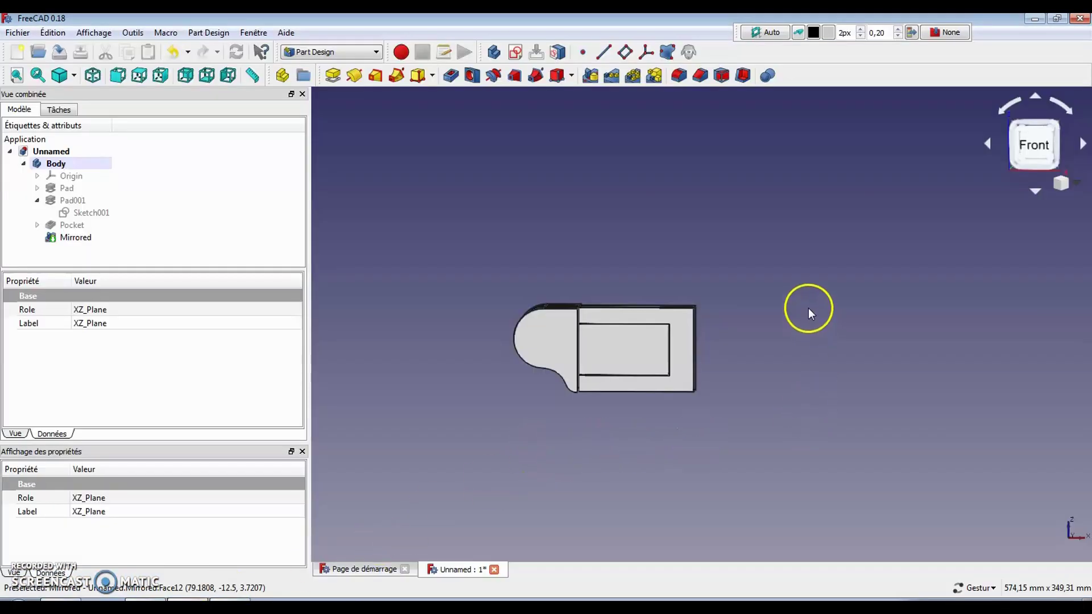
click(682, 320)
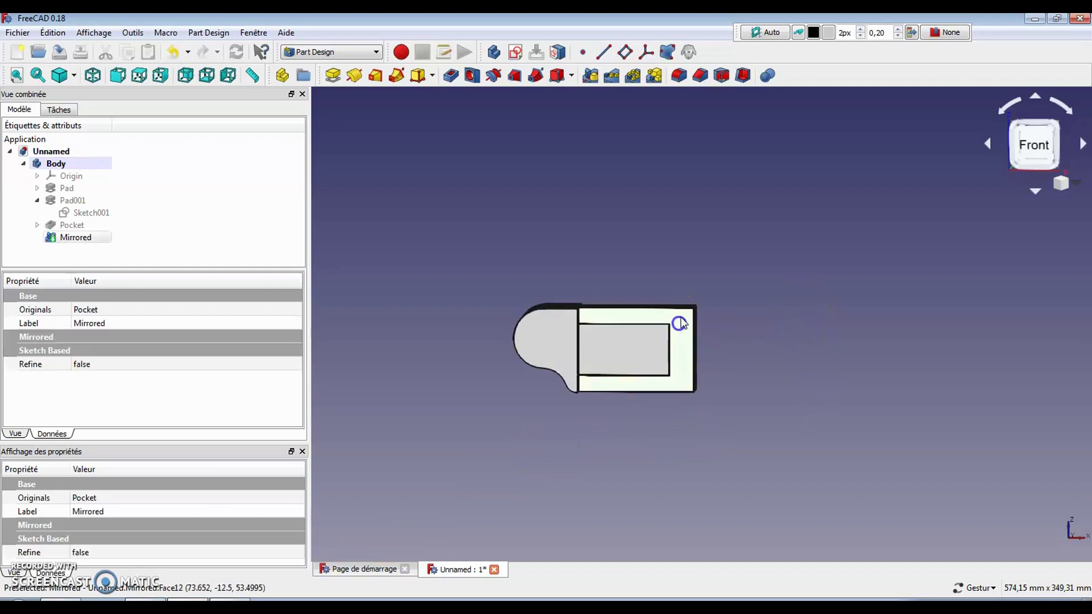
click(515, 53)
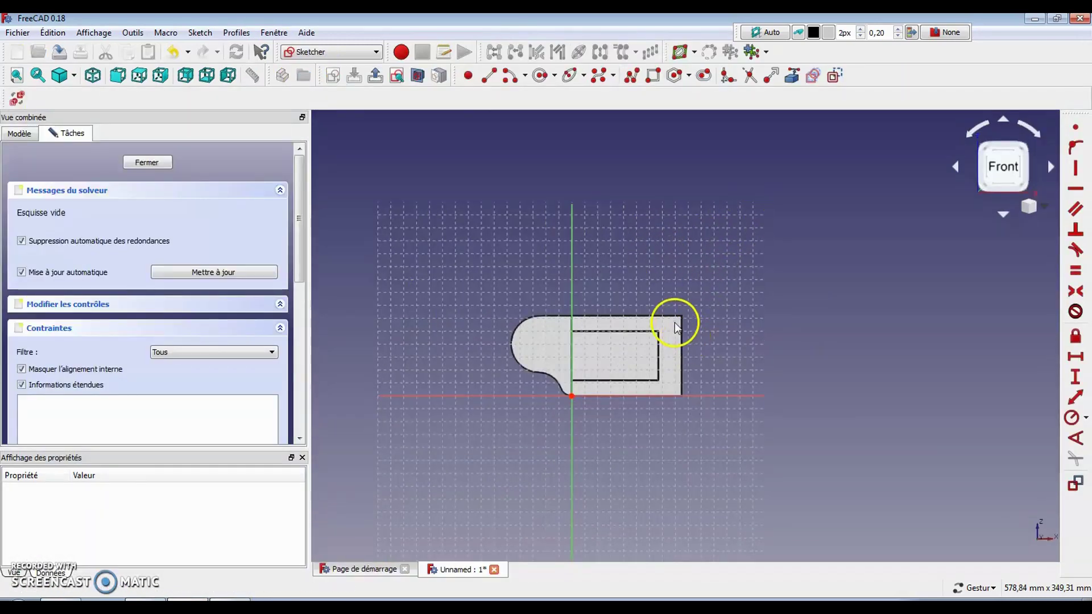
scroll(680, 338, up, 5)
click(653, 75)
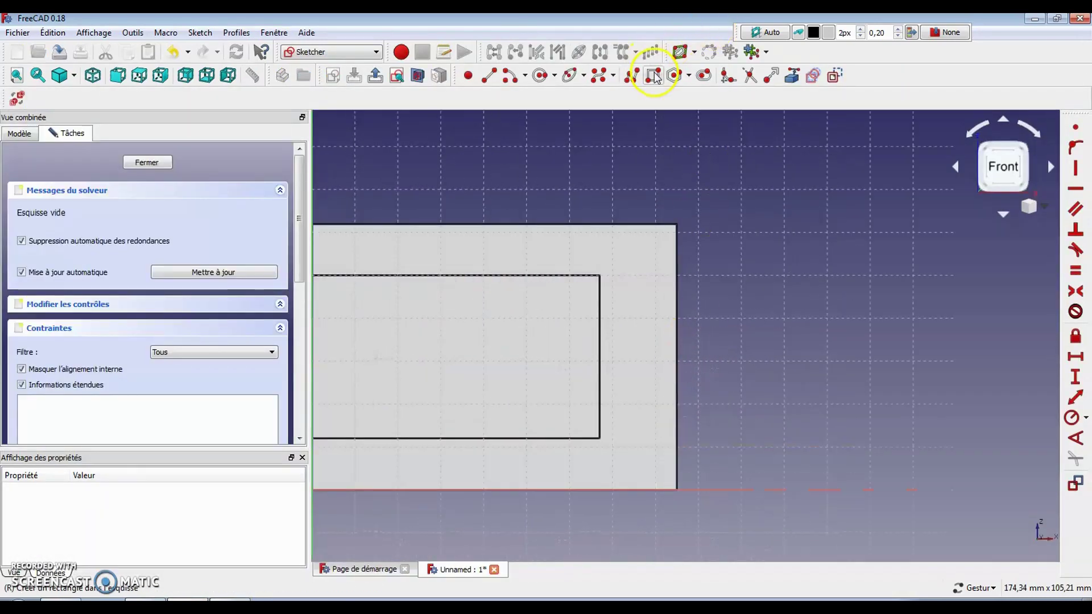
click(752, 266)
click(638, 441)
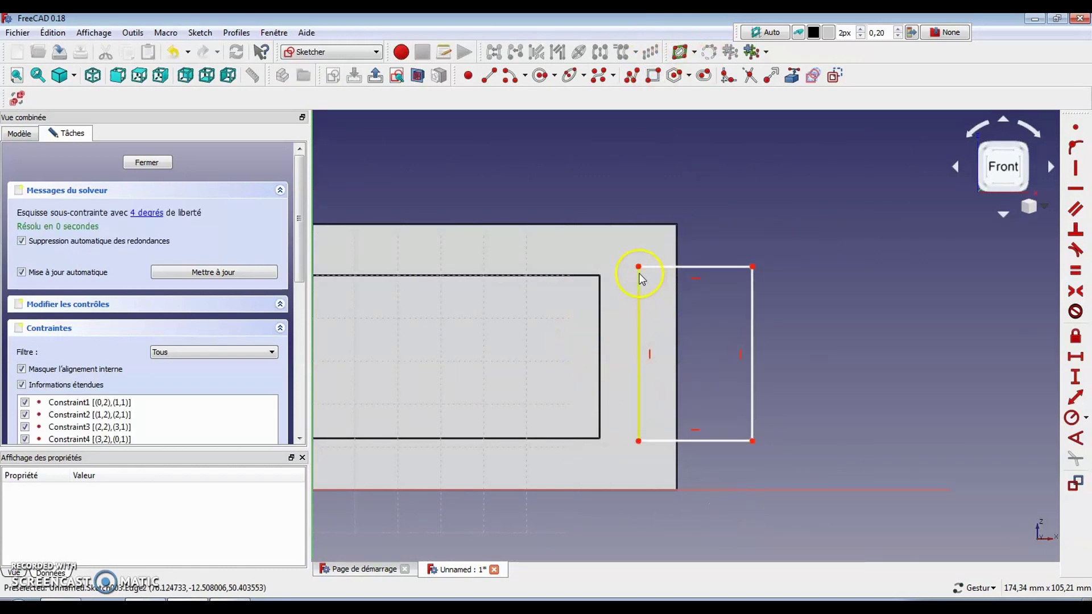
Reference the recess's top edge and the arm's top and bottom edges as external geometry in the sketch.
click(792, 75)
click(597, 276)
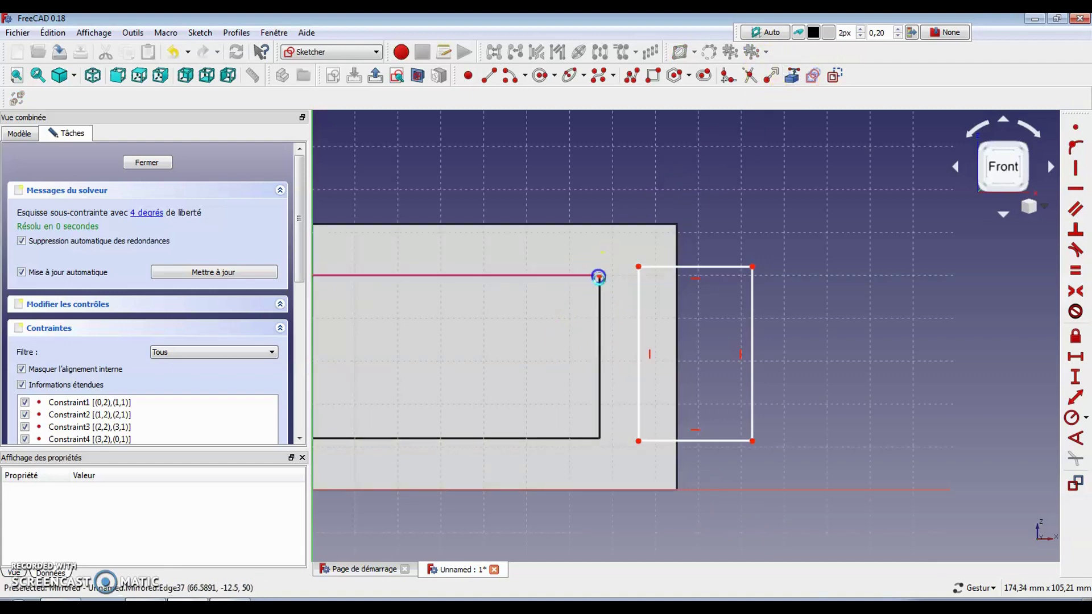
click(676, 225)
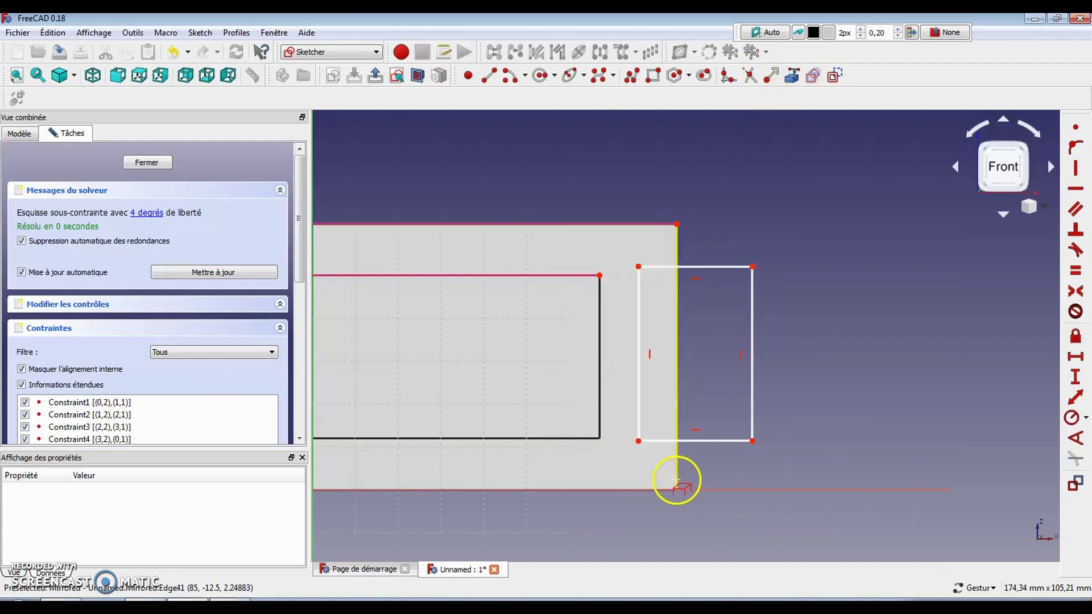
right_click(780, 143)
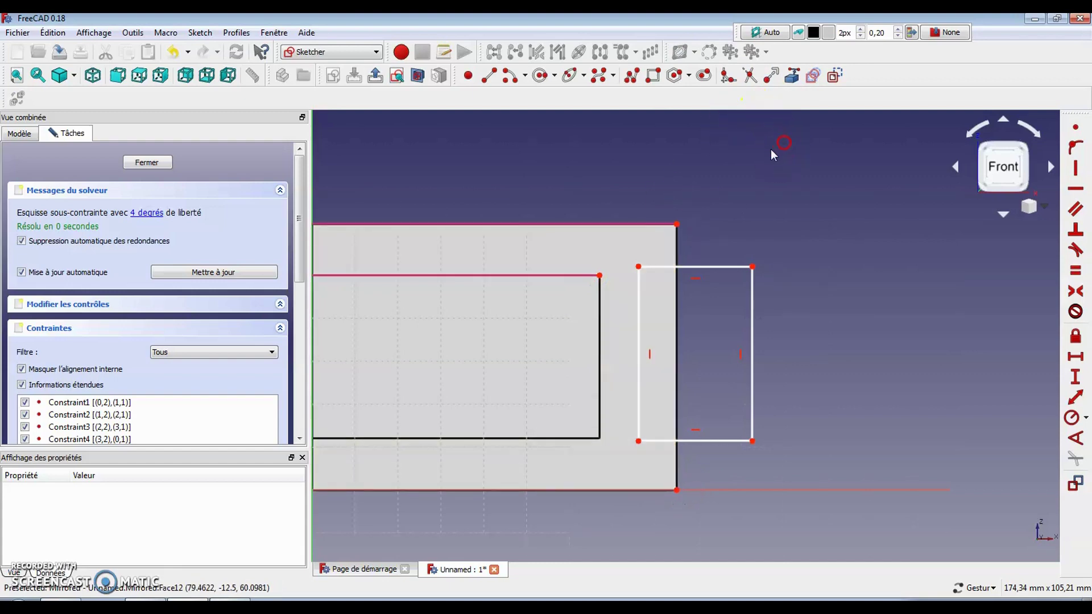
Set the horizontal distance between the rectangle's upper-left corner and the recess's upper-right corner to 12 mm.
click(639, 267)
click(599, 276)
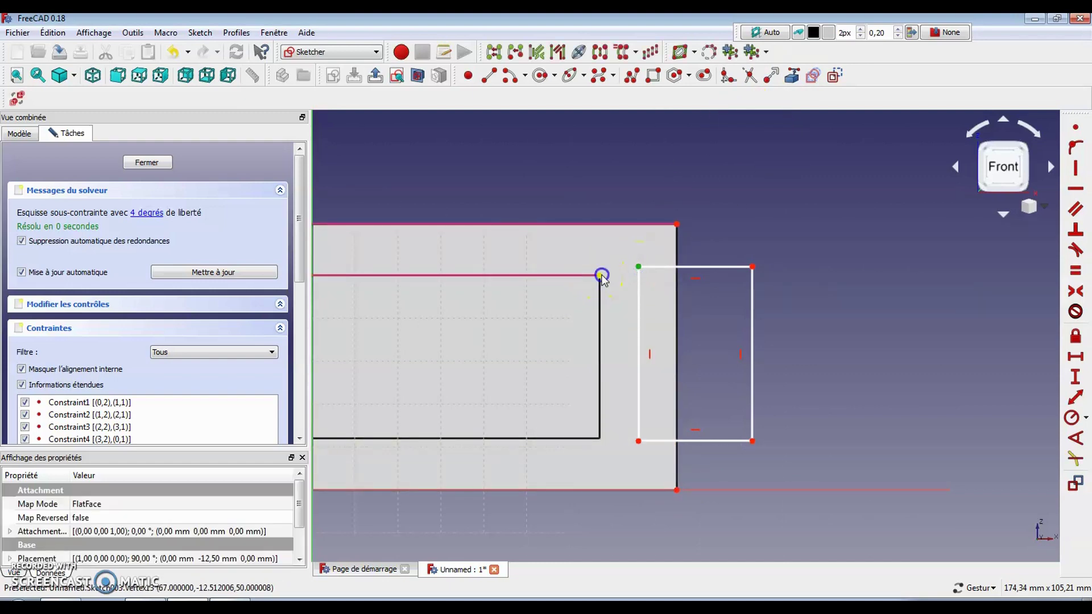
click(1075, 358)
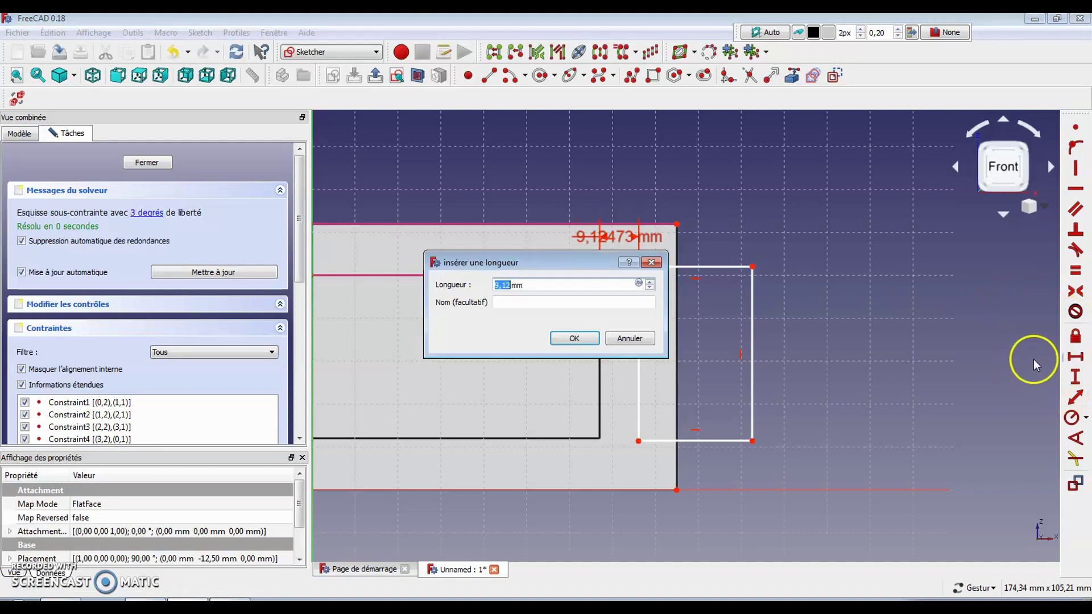
text(12)
key(Return)
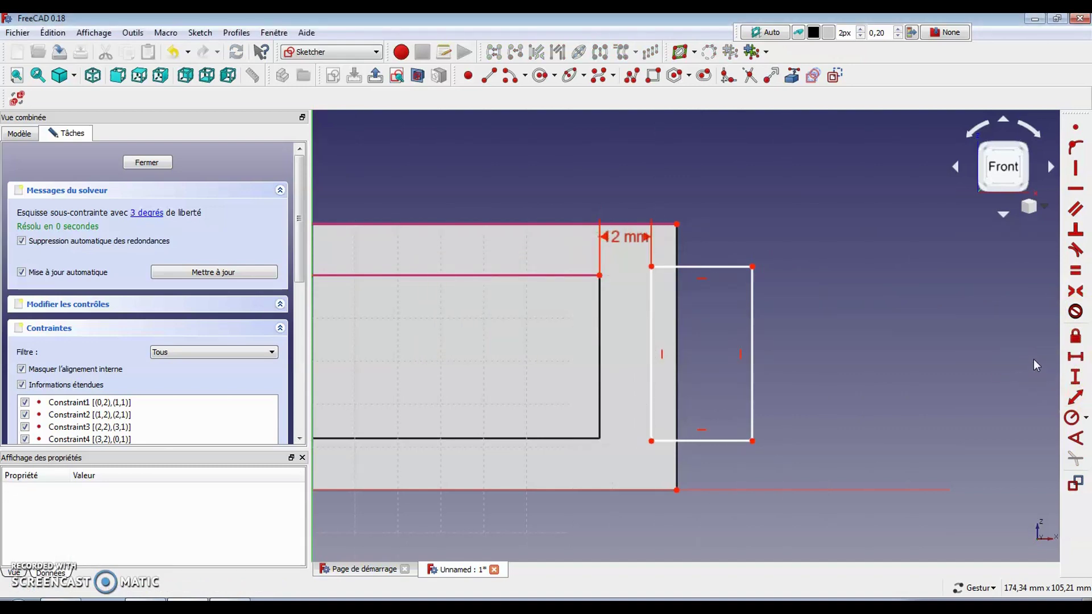
Set the rectangle's upper-left corner 12 mm below the arm's upper-right corner and move both dimension labels clear of the geometry.
click(652, 267)
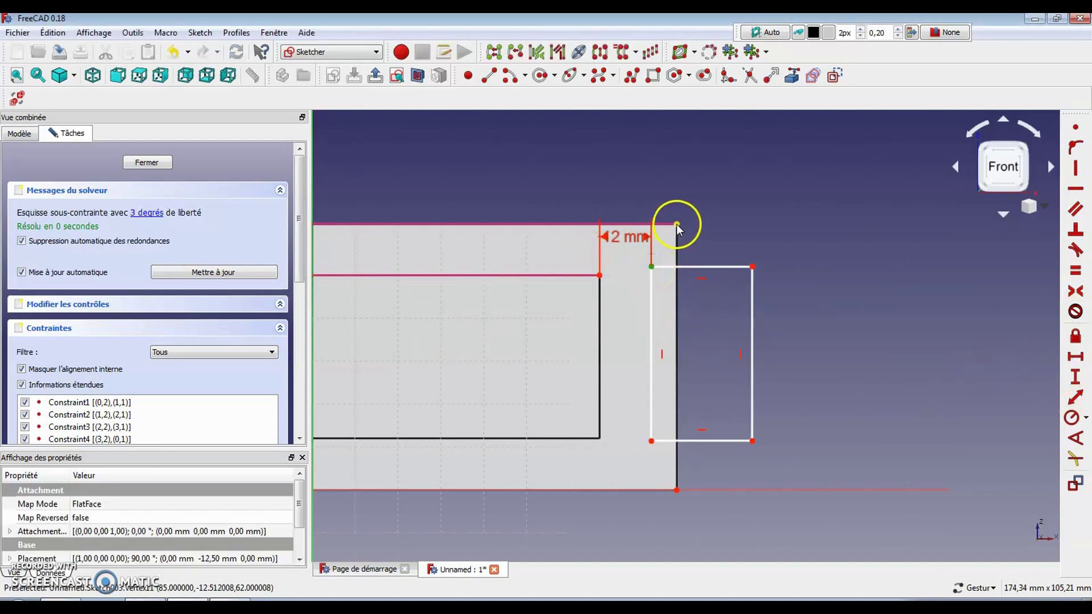
click(1075, 377)
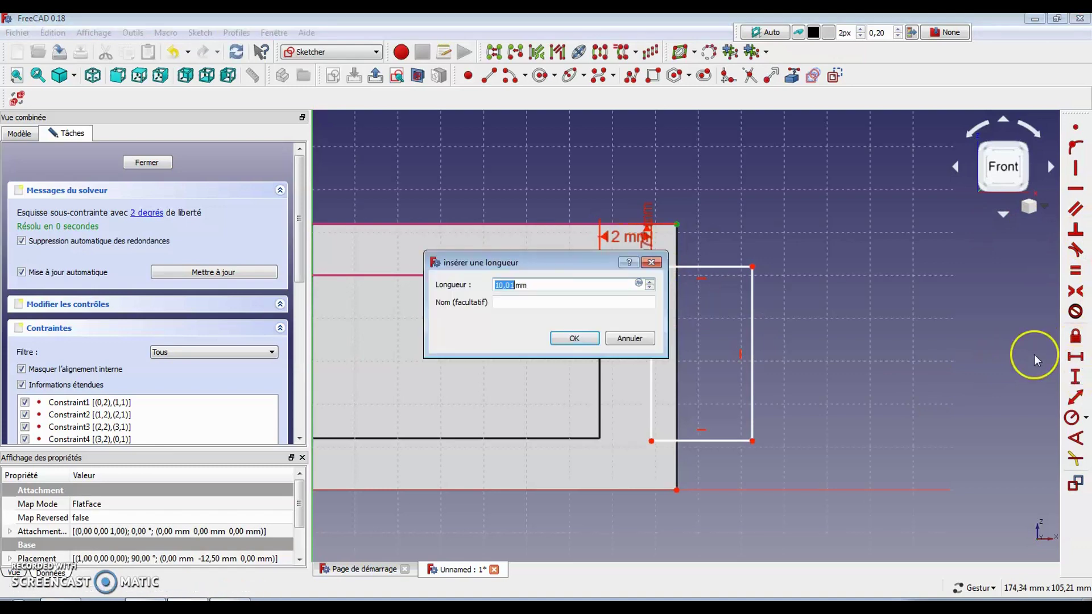
key(Return)
click(952, 326)
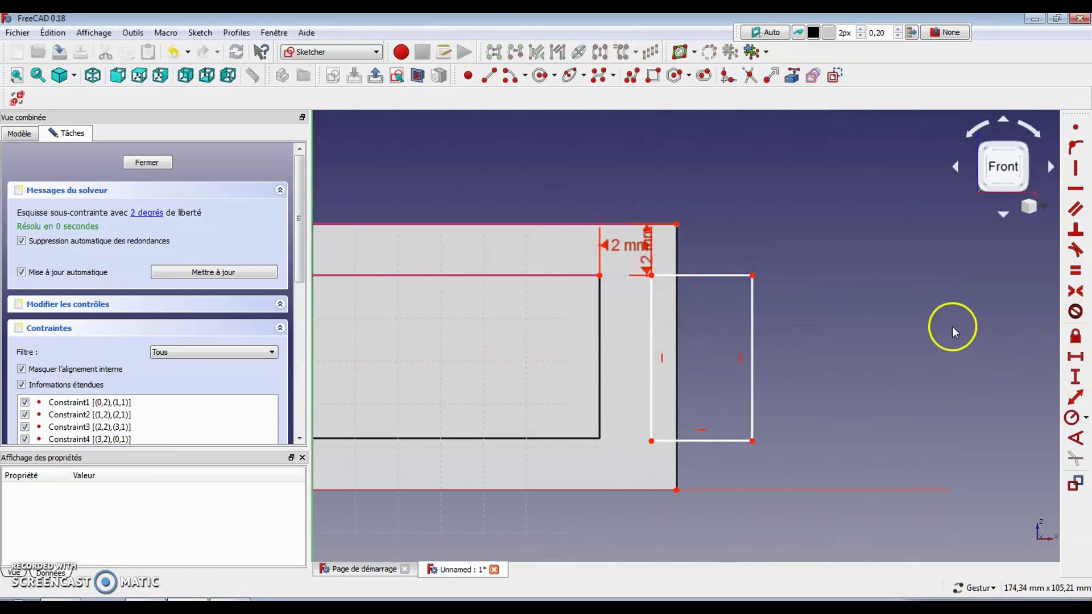
drag(639, 285, 736, 224)
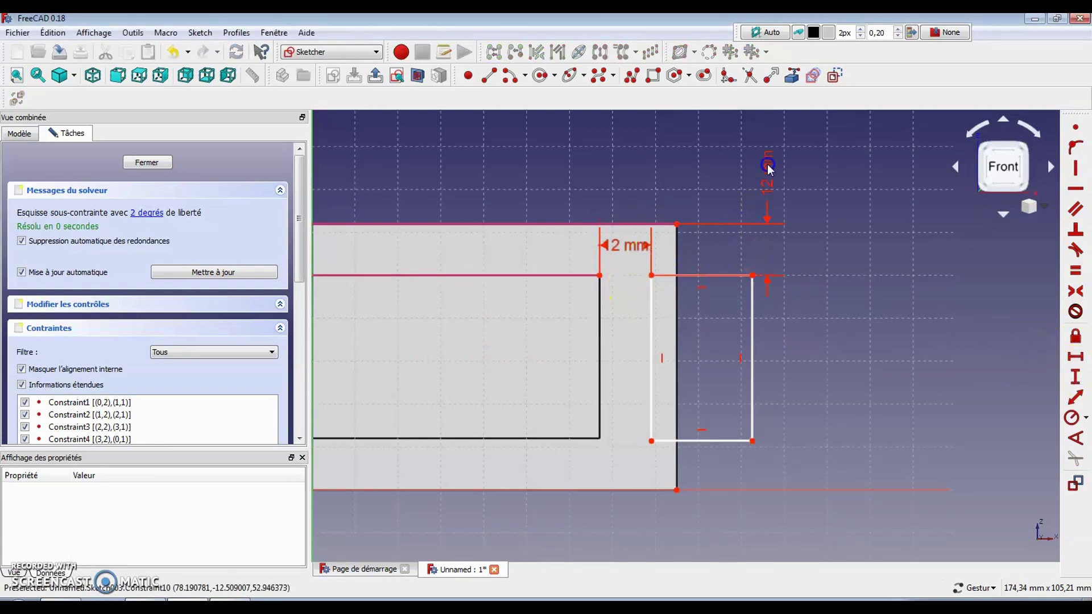
click(614, 250)
drag(619, 244, 636, 178)
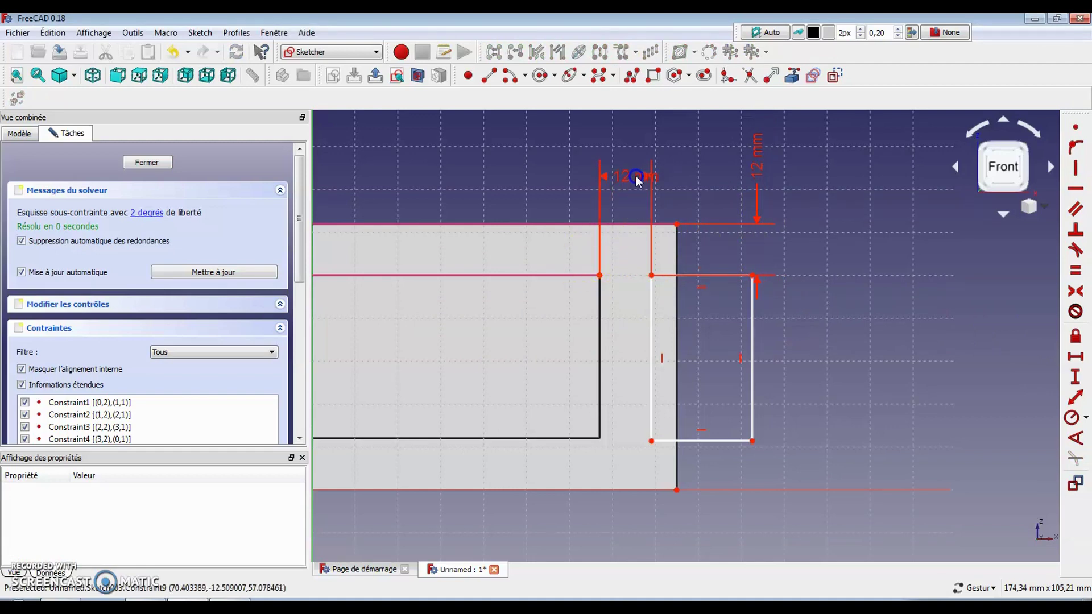
Set the rectangle's lower-left corner 12 mm above the arm's lower-right corner, pull its free outer edge slightly outward, and close the sketch.
click(651, 441)
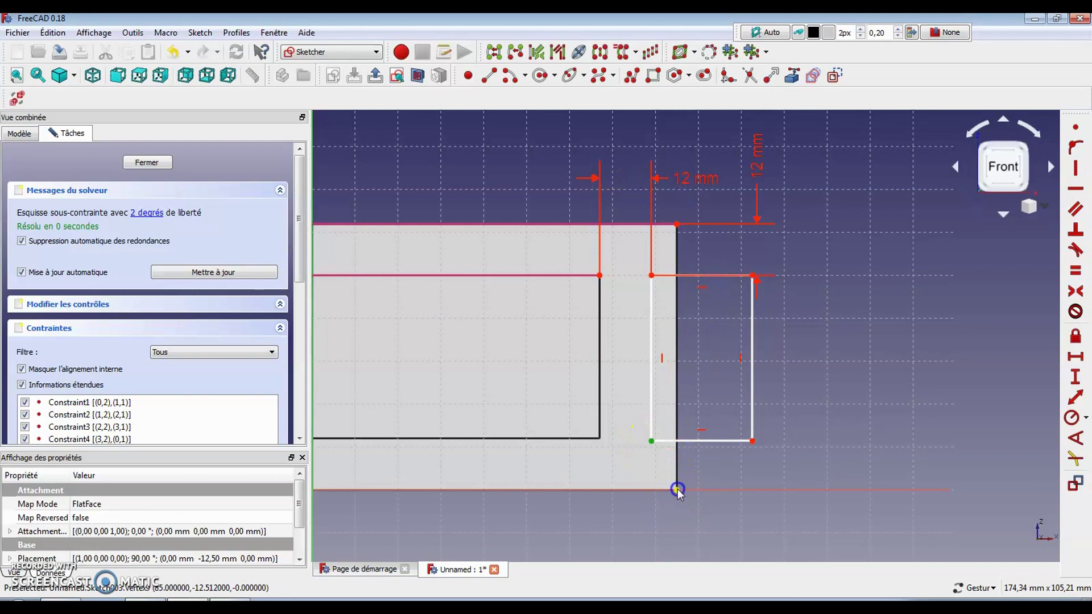
click(676, 490)
click(1076, 377)
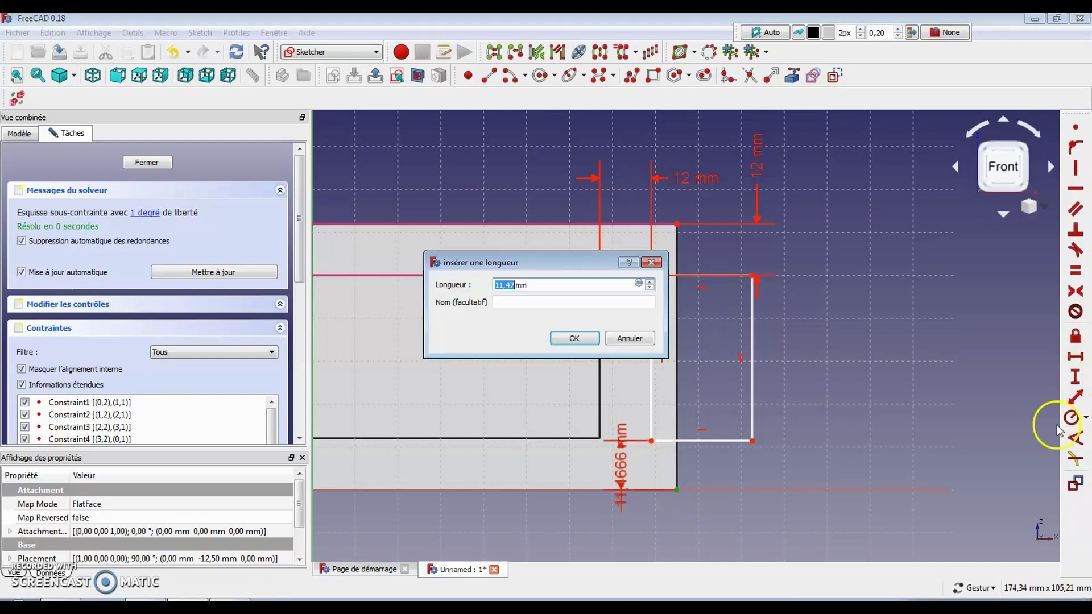
text(12)
key(Return)
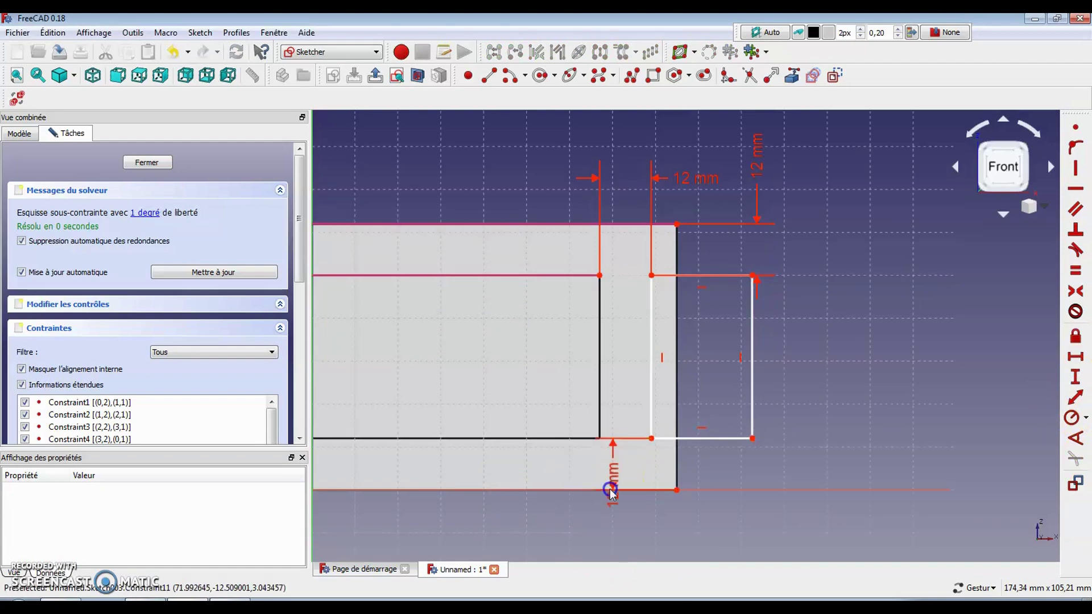
drag(612, 491, 610, 529)
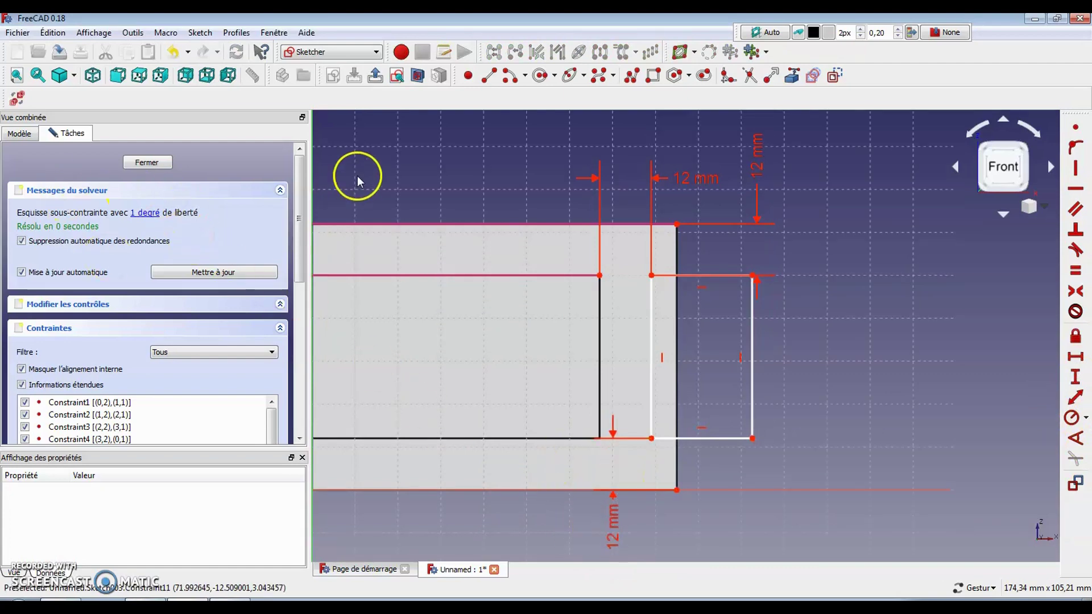
drag(759, 351, 733, 362)
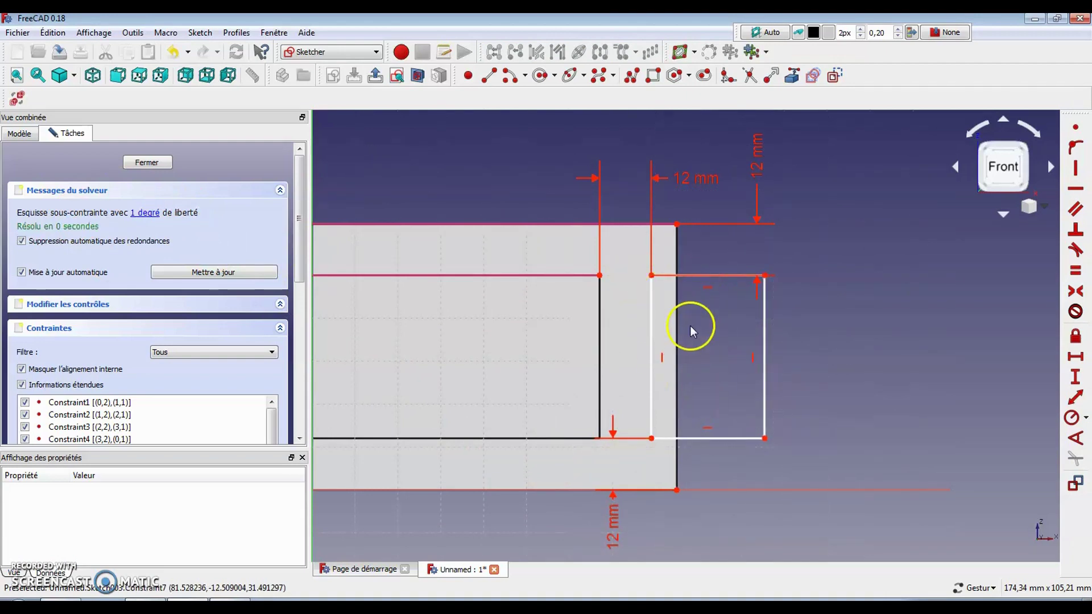
click(155, 163)
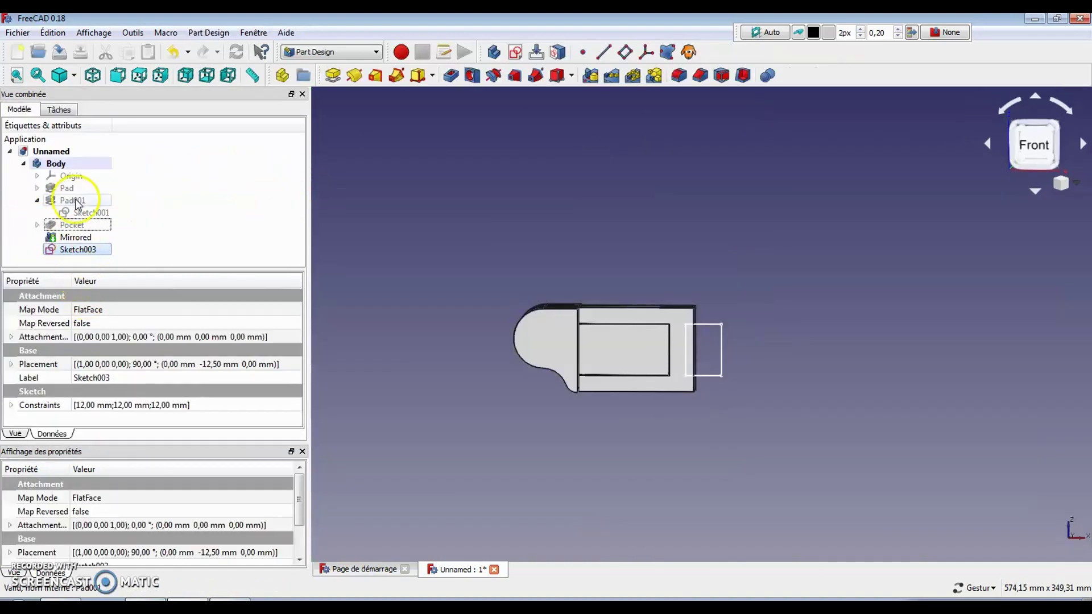
Pocket the end-notch rectangle through the whole arm with the À travers tout type, checking the shape against the Plan1 drawing.
click(59, 110)
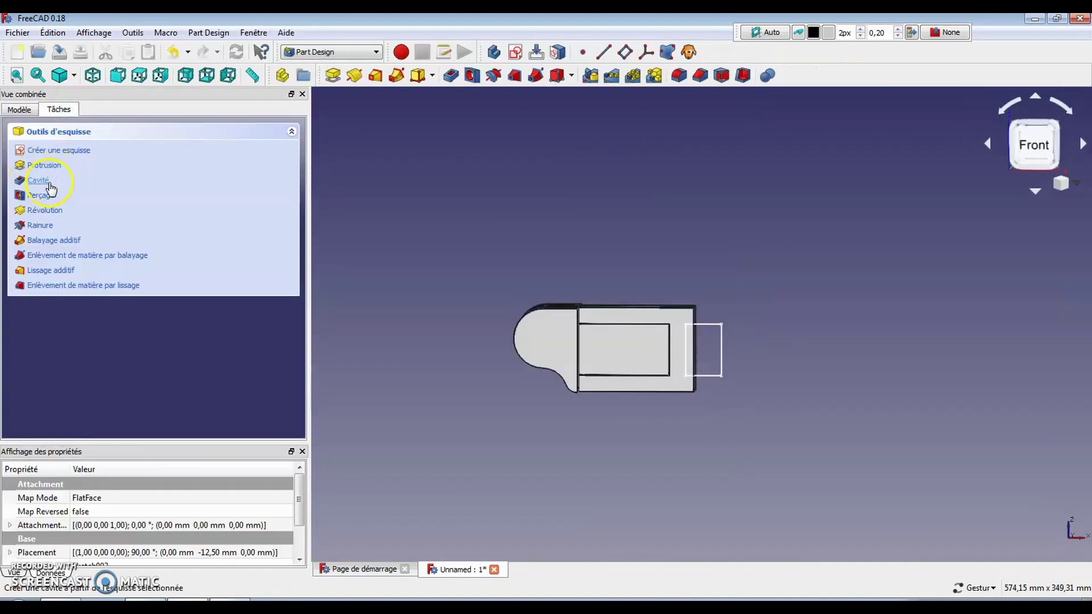
click(39, 181)
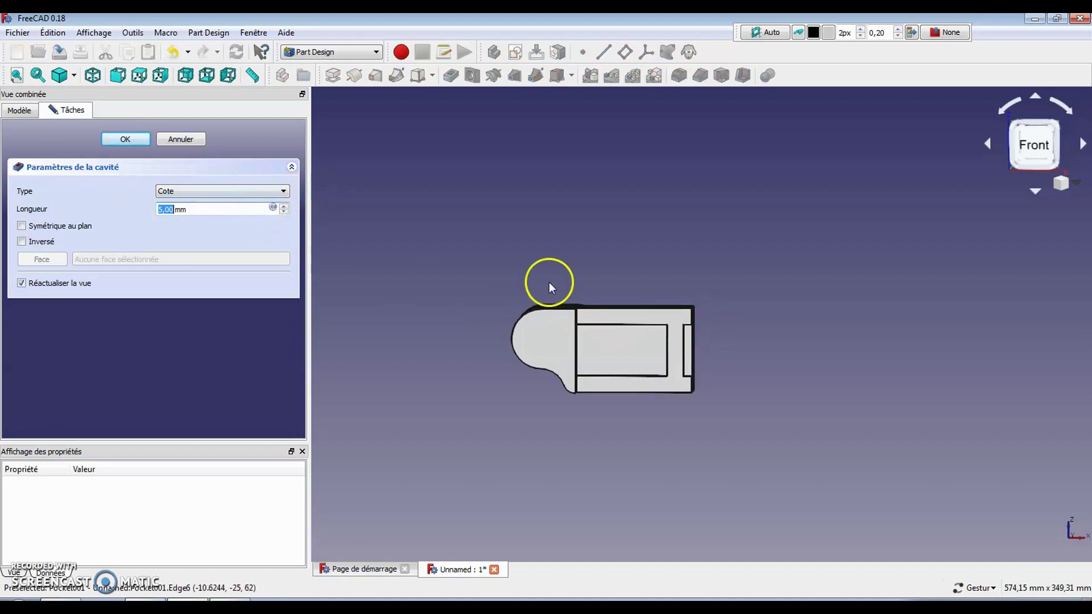
drag(549, 288, 804, 397)
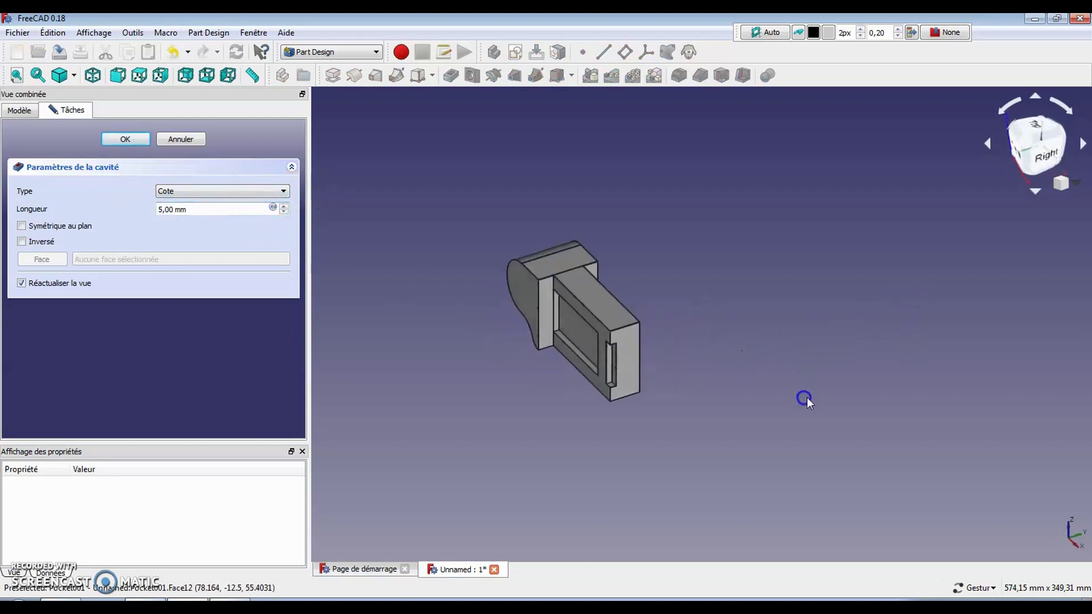
click(283, 191)
click(239, 212)
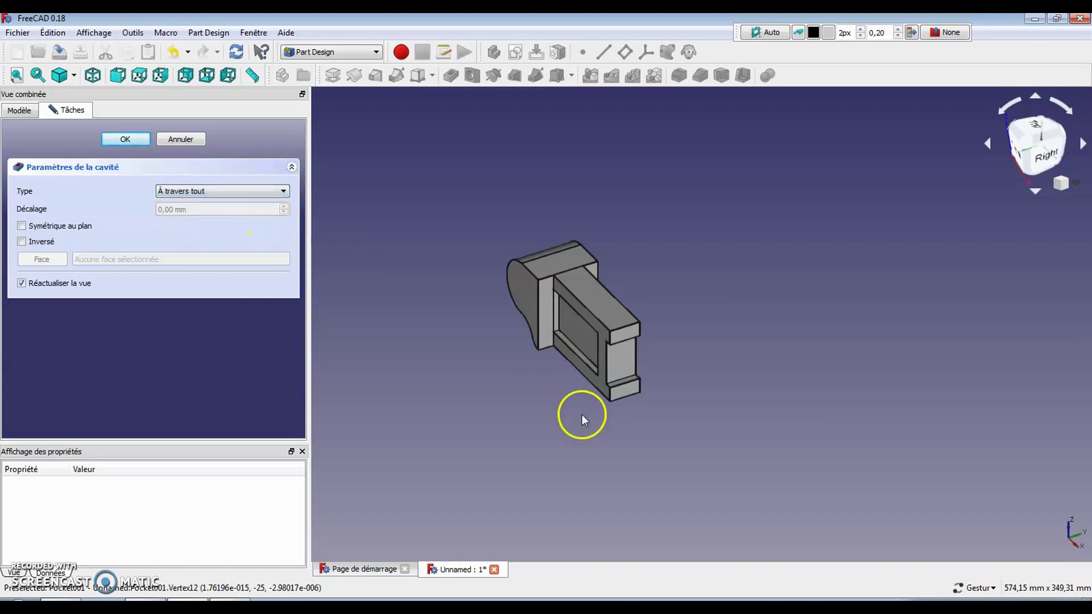
drag(578, 415, 541, 504)
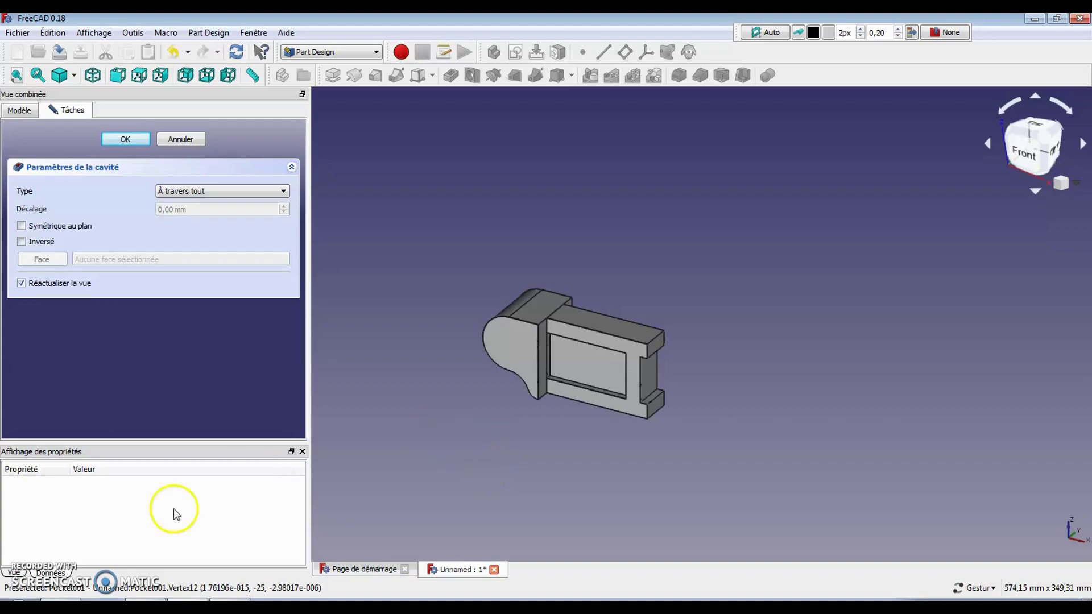
click(151, 599)
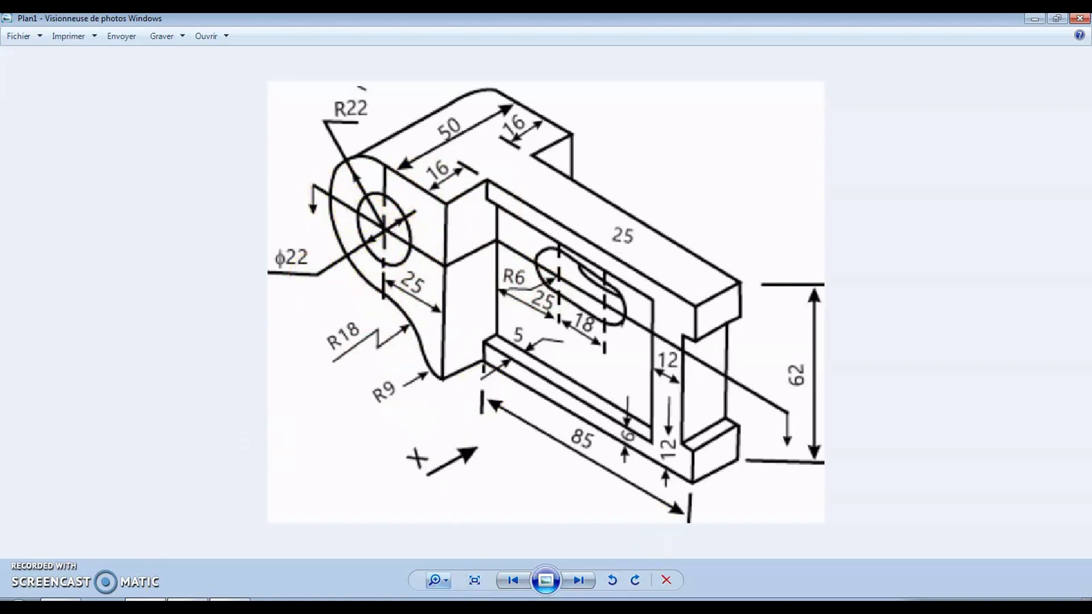
click(187, 601)
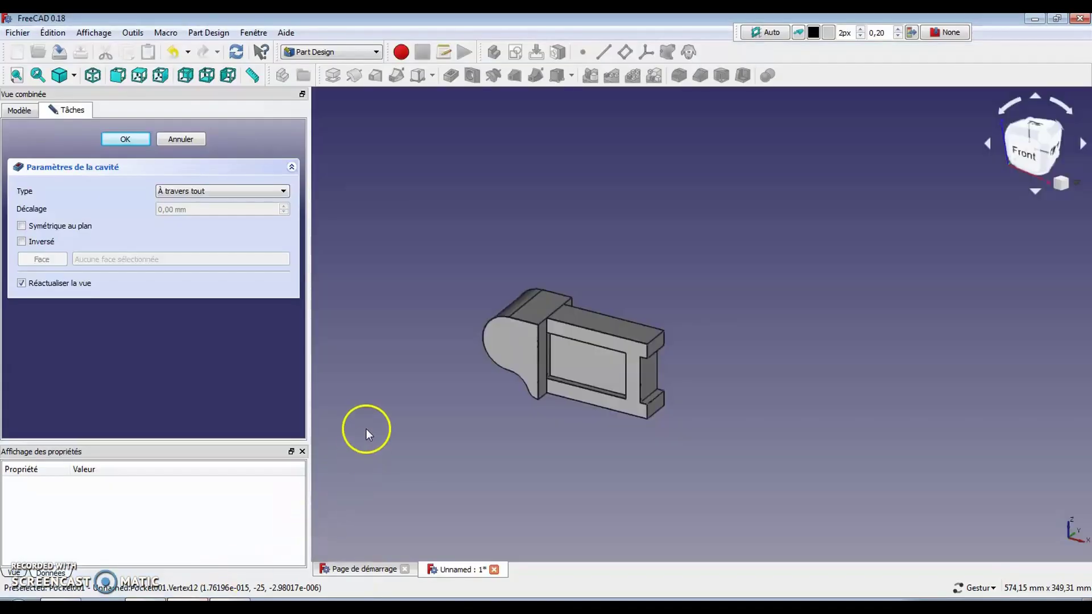
click(127, 139)
Start a sketch on the rounded boss's front face and reference its large arc as external geometry.
click(506, 341)
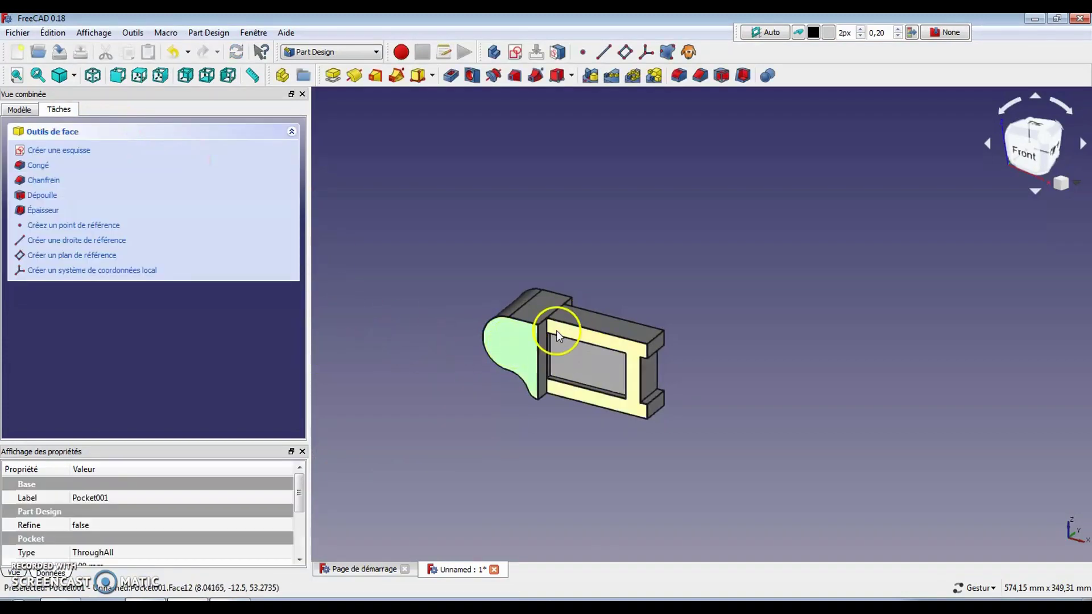
click(516, 52)
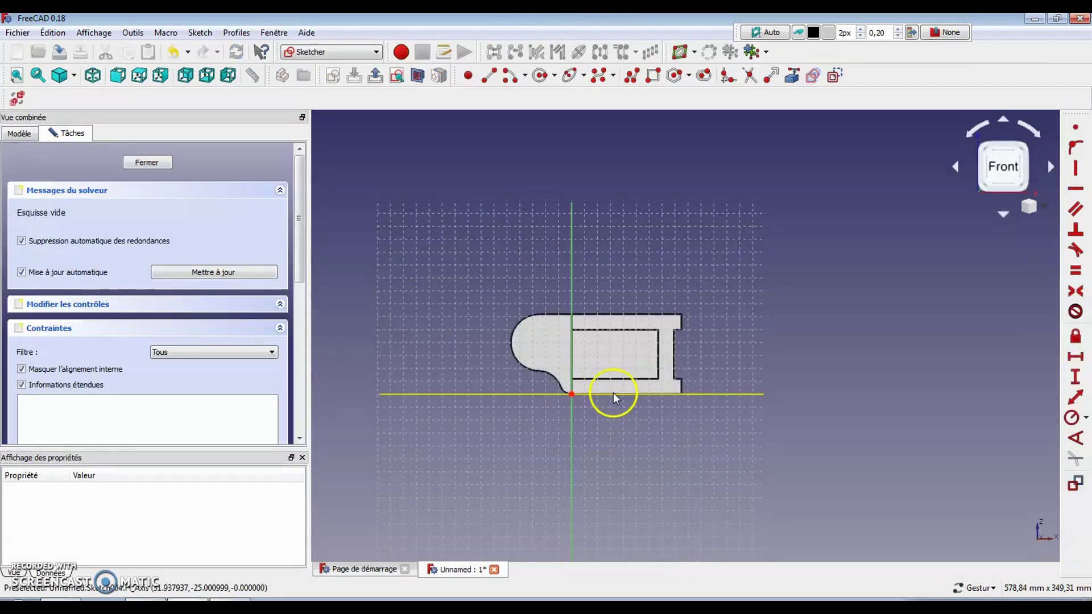
scroll(529, 352, up, 4)
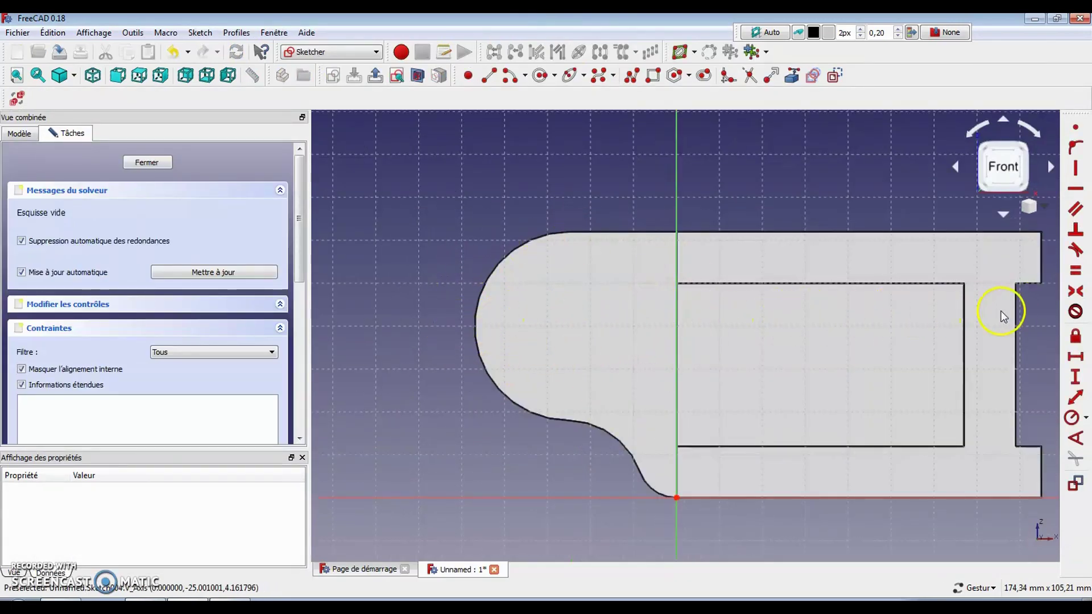
click(792, 75)
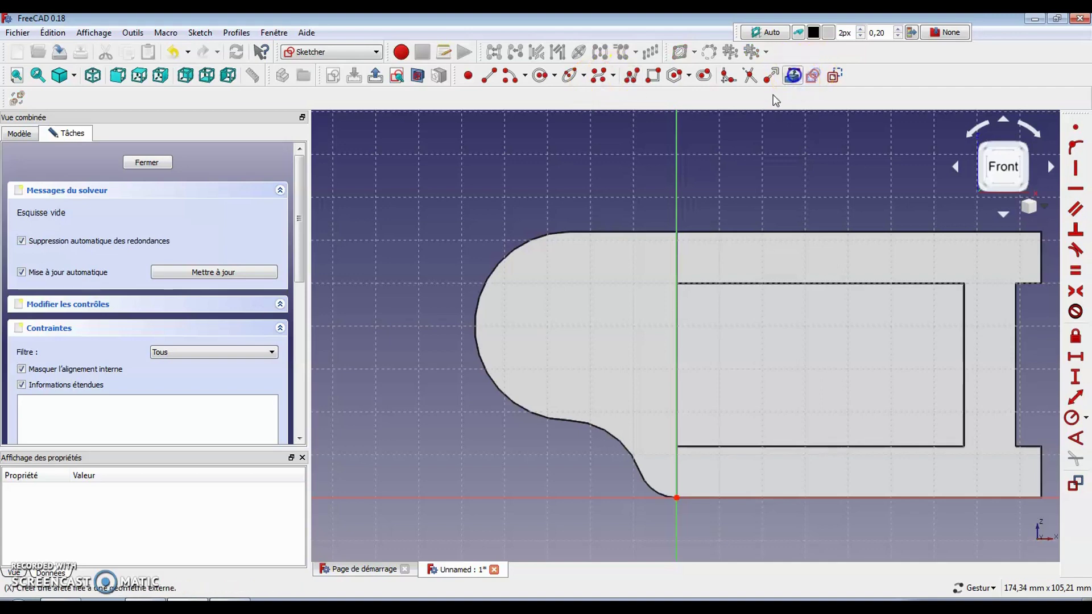
click(511, 252)
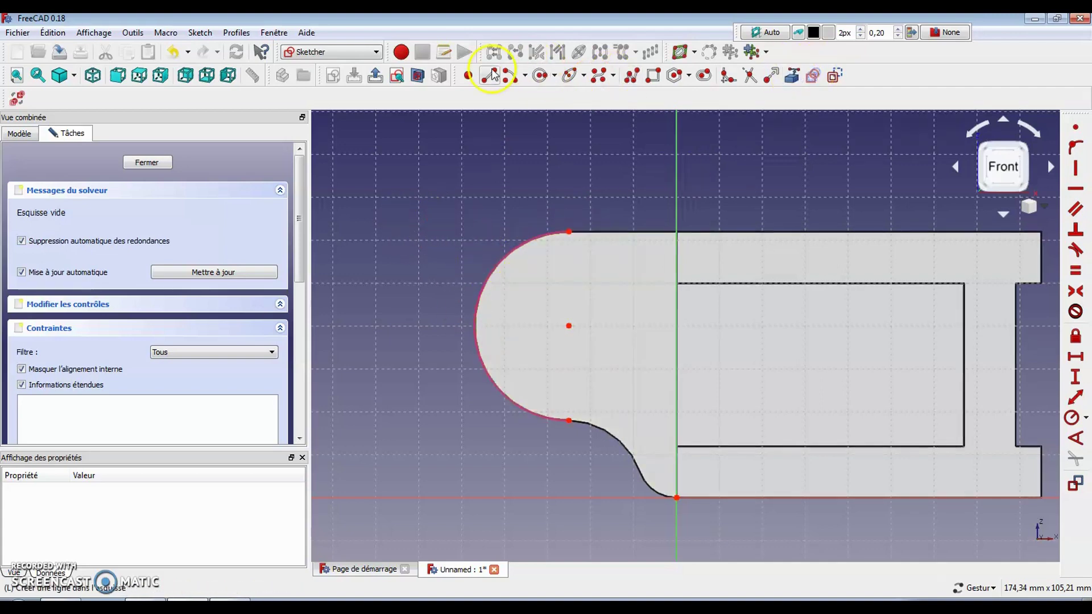
Draw a circle beside the rounded boss and set its radius to 11 mm.
click(540, 75)
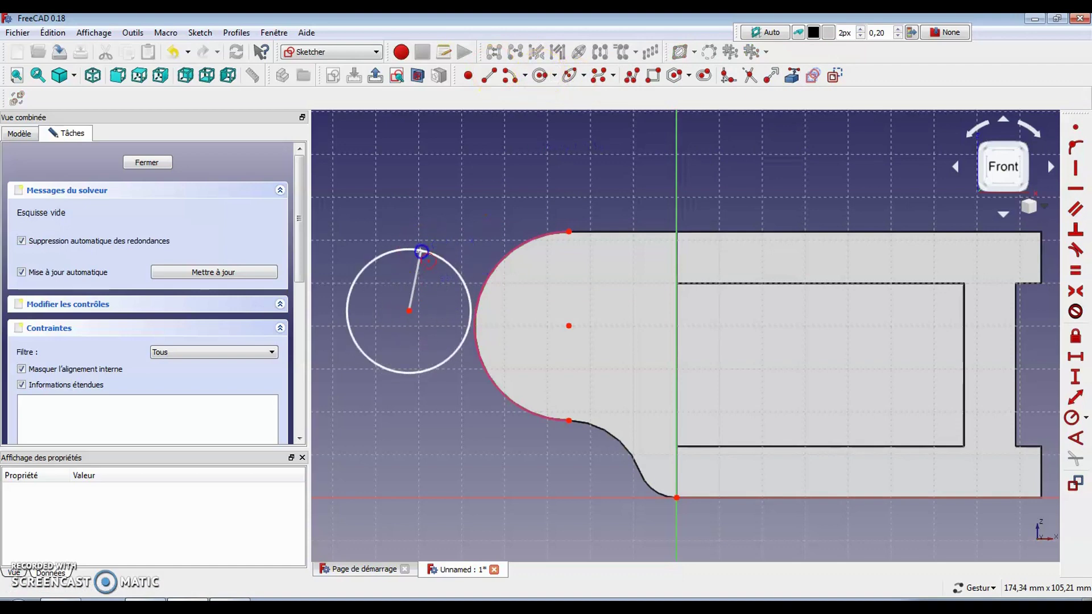
click(418, 248)
right_click(434, 195)
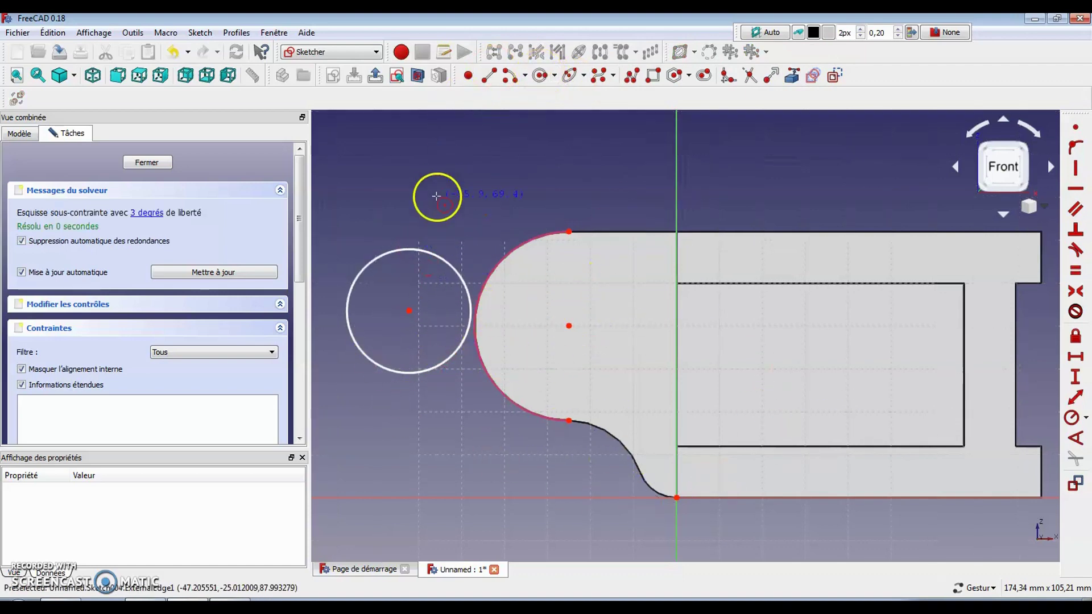
click(447, 265)
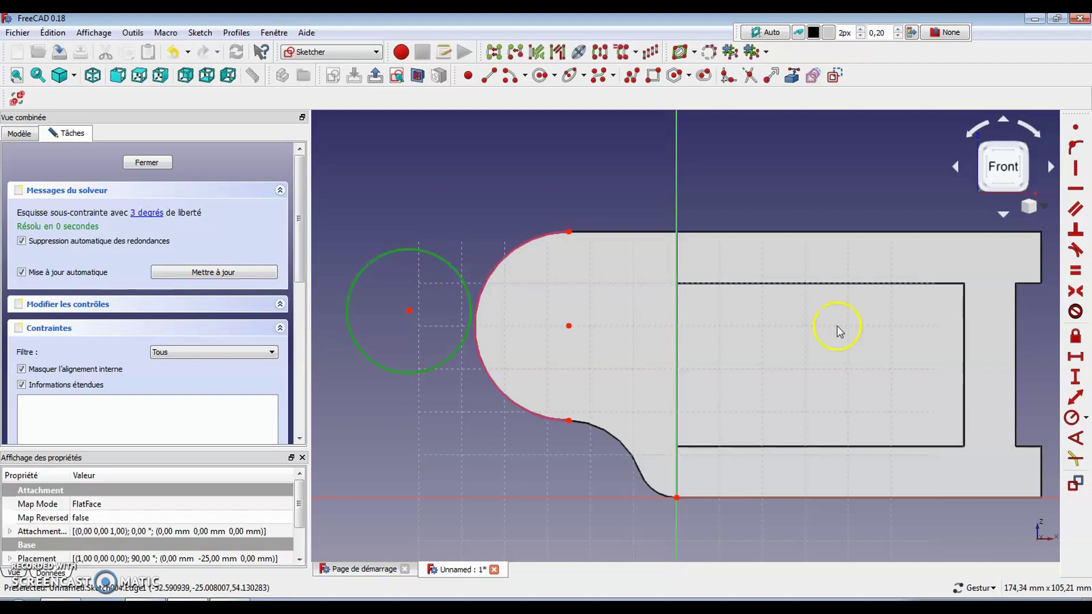
click(1072, 417)
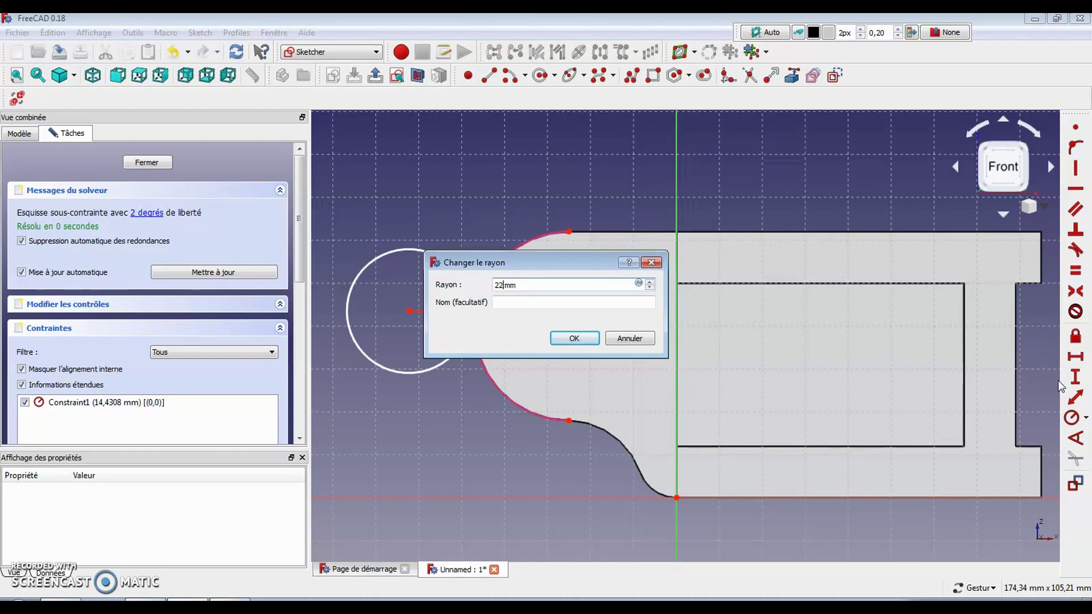
key(Return)
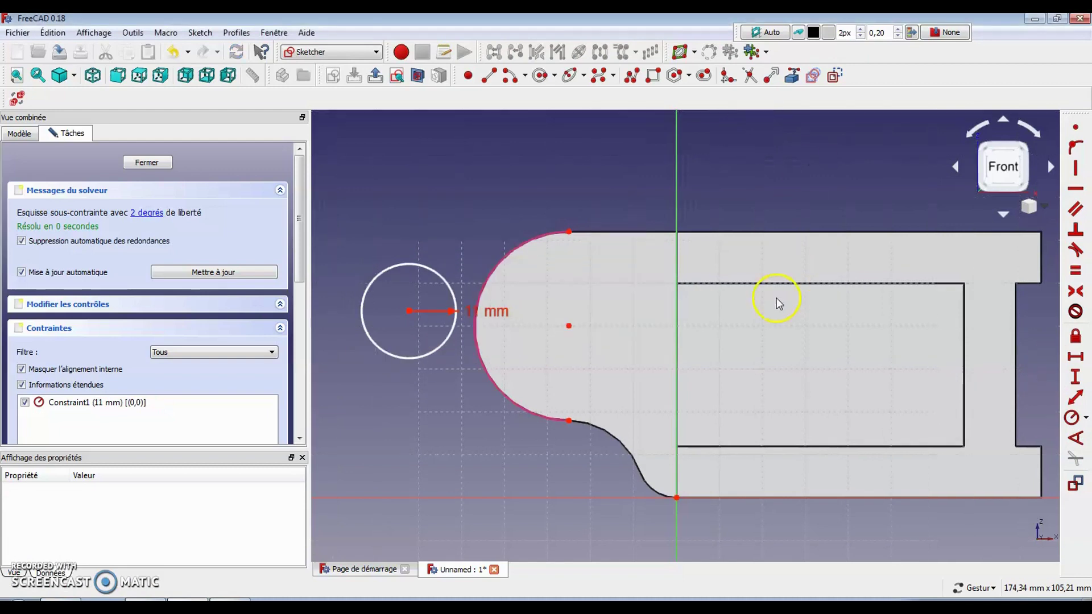
Make the circle's centre coincident with the centre of the boss's arc and close the sketch.
click(410, 311)
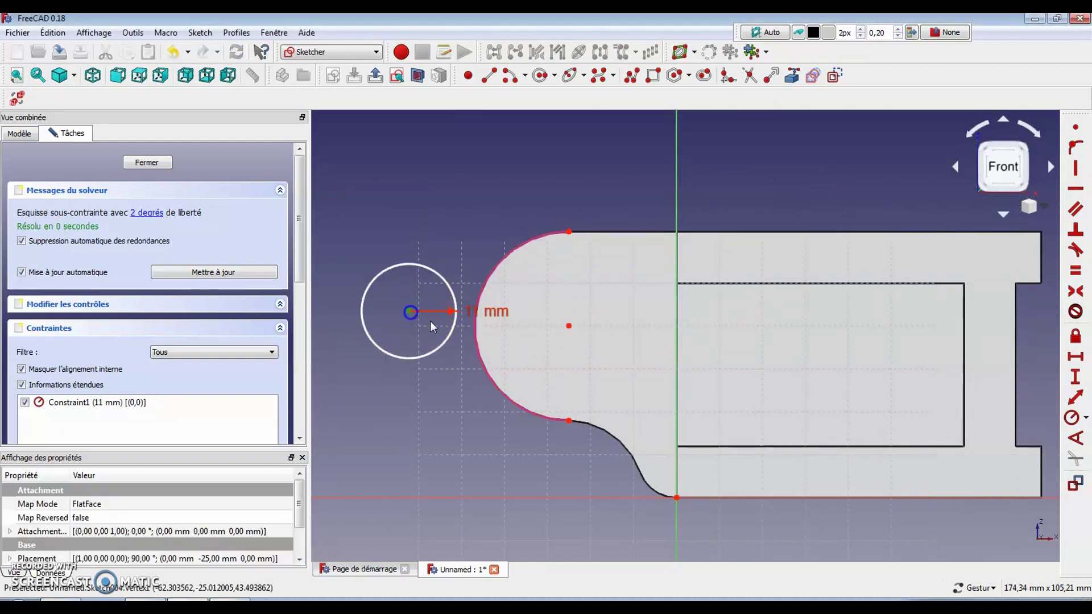
click(570, 327)
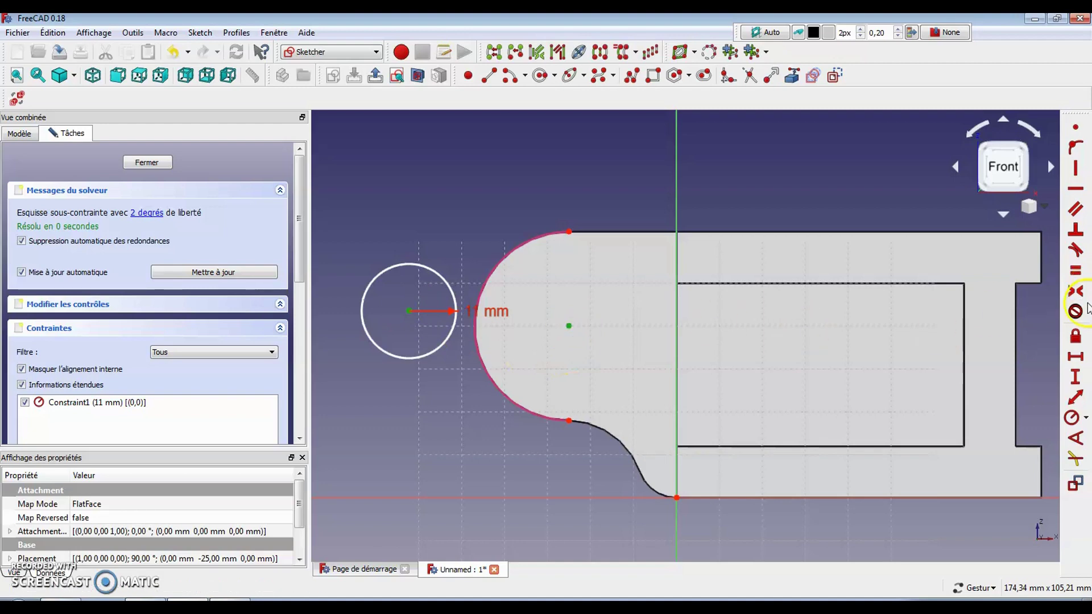
click(1075, 126)
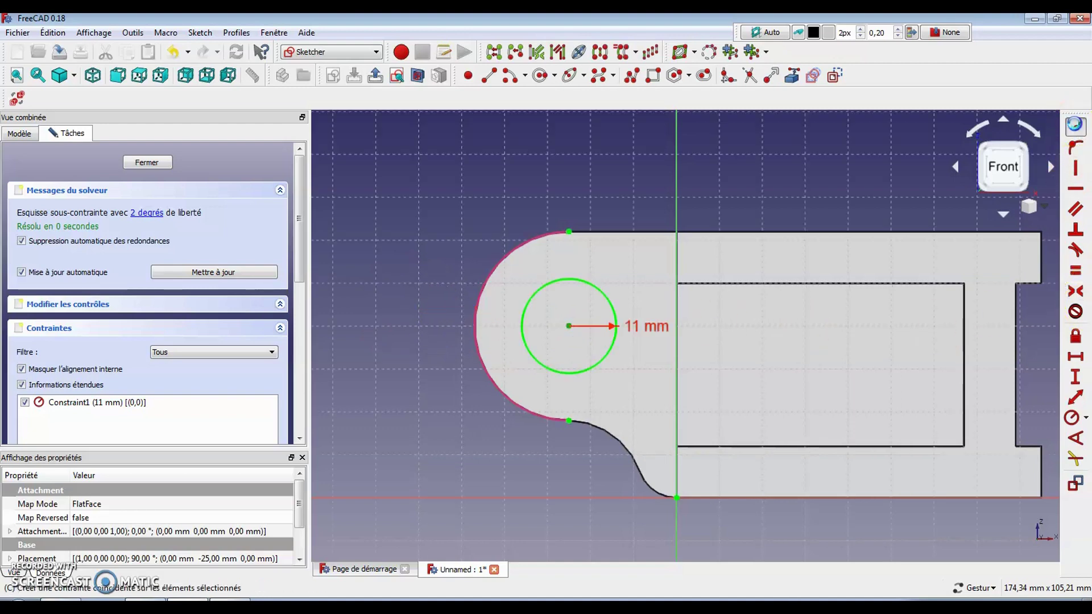
click(147, 163)
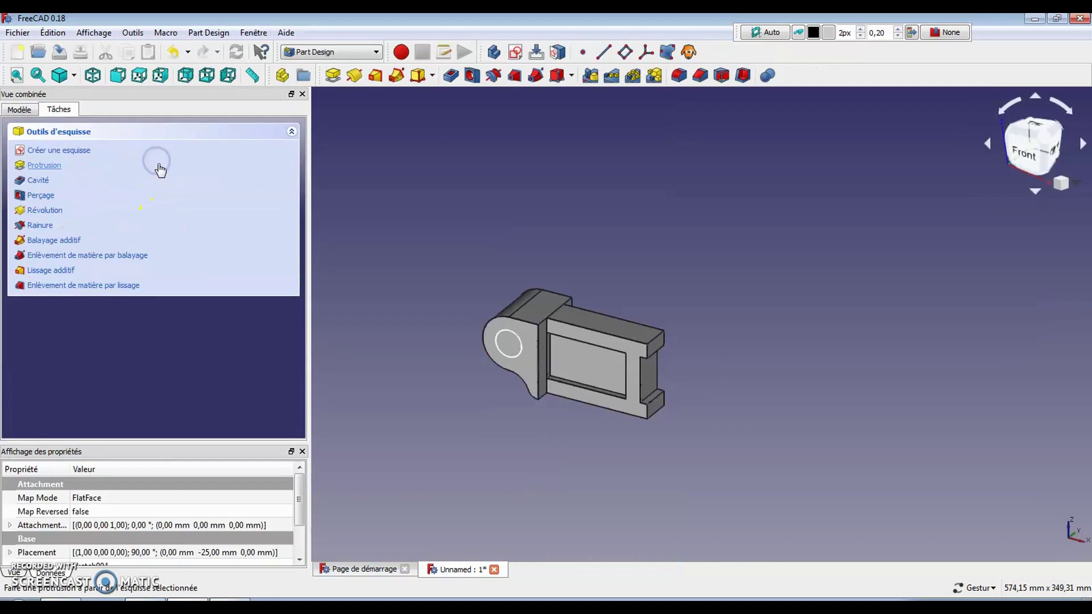
Pocket the circle through the entire boss with the À travers tout type.
click(38, 180)
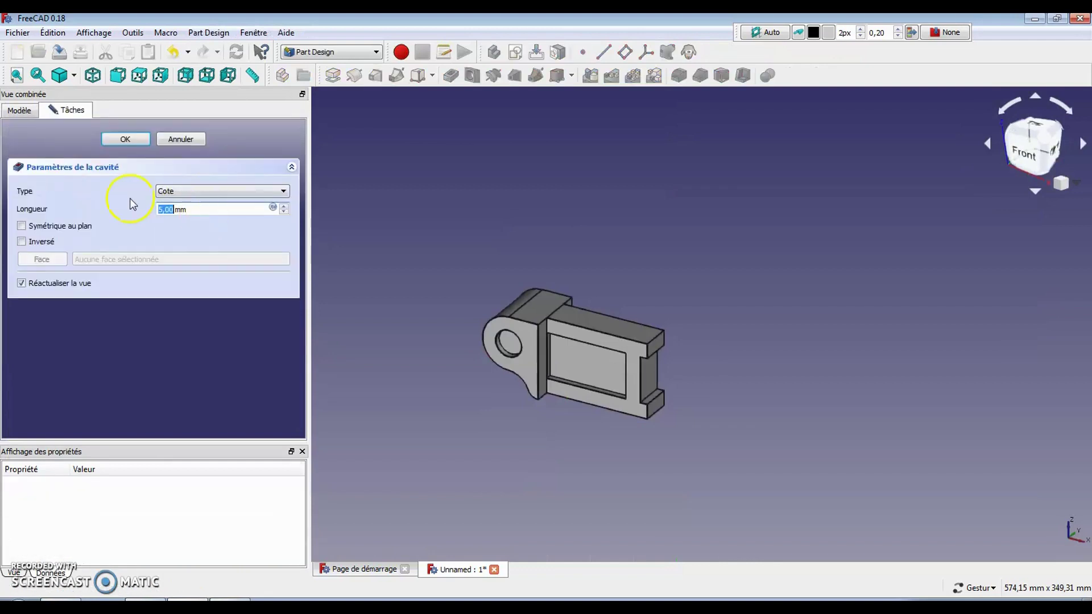
click(283, 191)
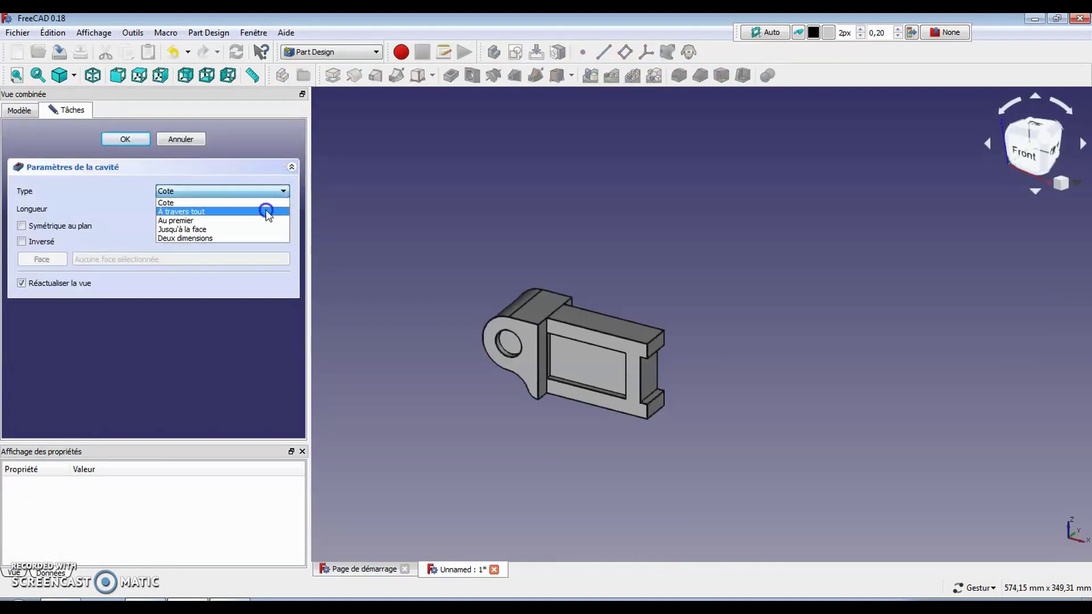
click(268, 209)
click(126, 141)
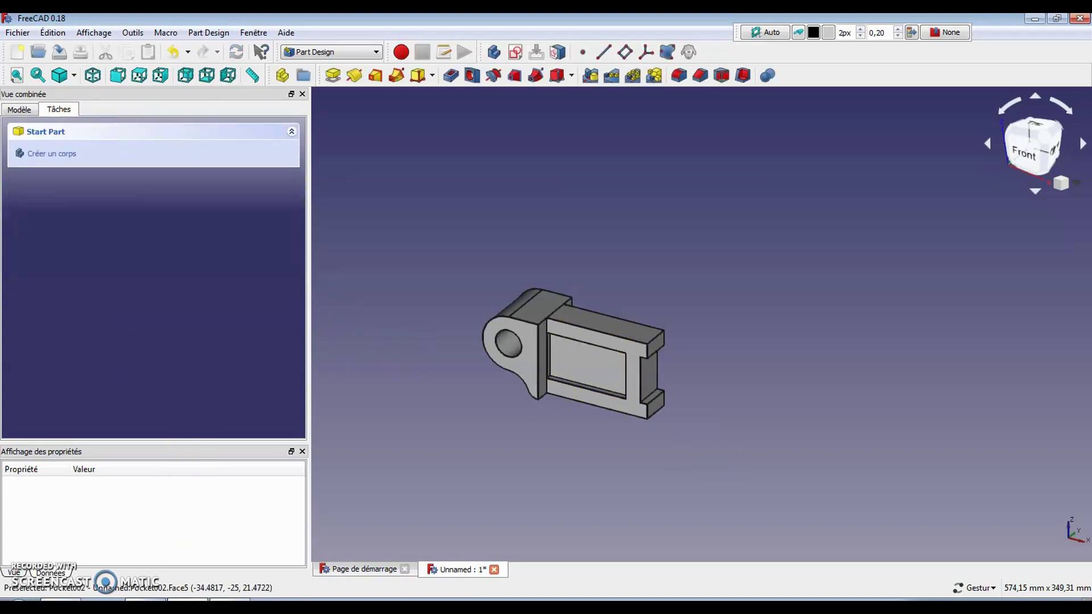
Consult the Plan1 drawing, and start a sketch on the recess floor with the round hole's edge referenced as external geometry.
mouse_move(188, 605)
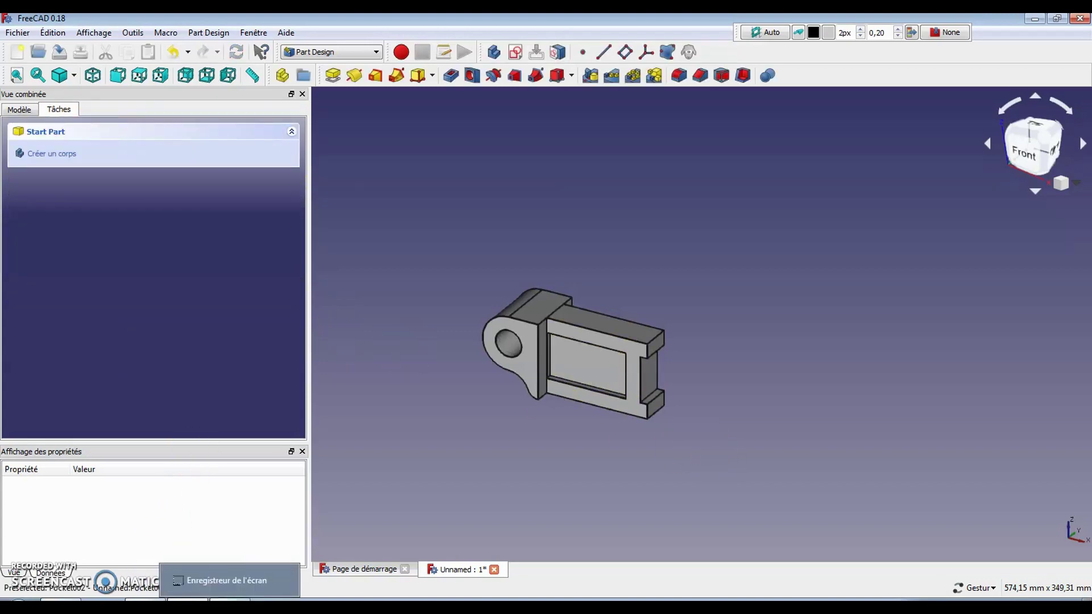
mouse_move(146, 605)
click(171, 580)
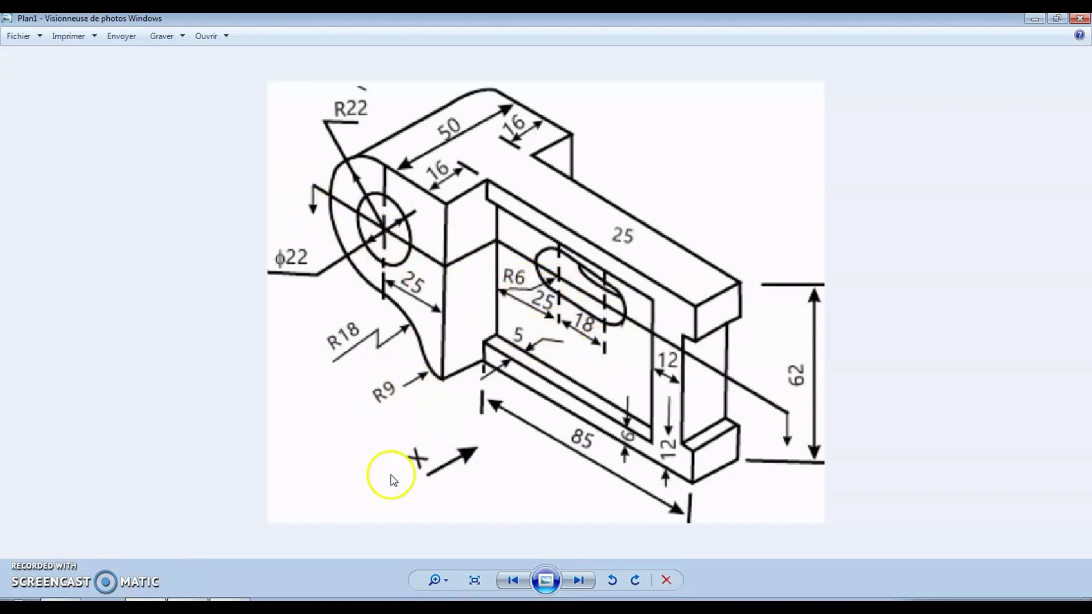
key(alt+Tab)
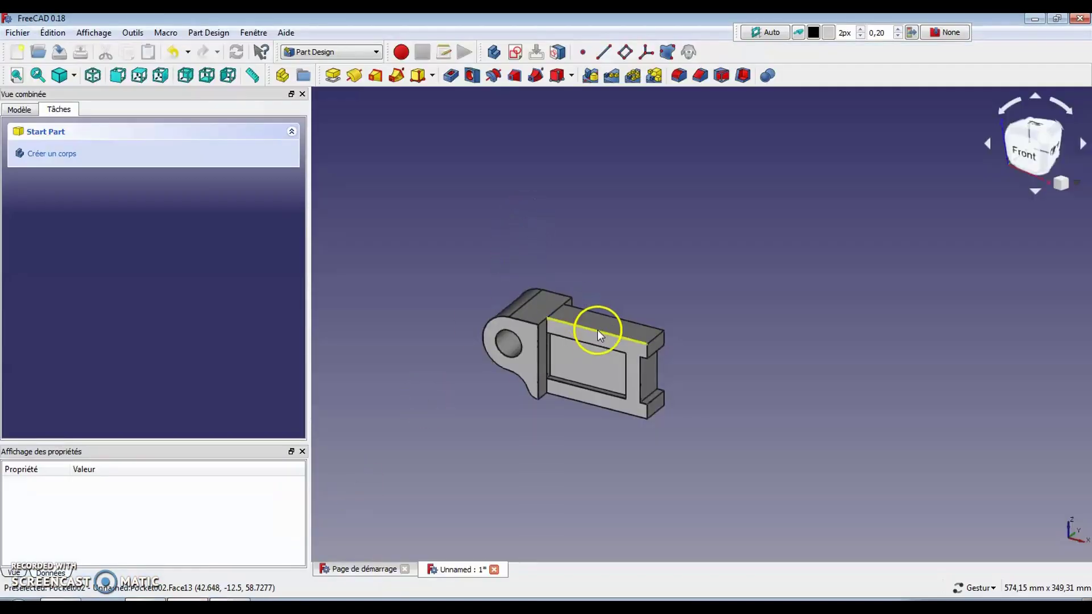
click(588, 360)
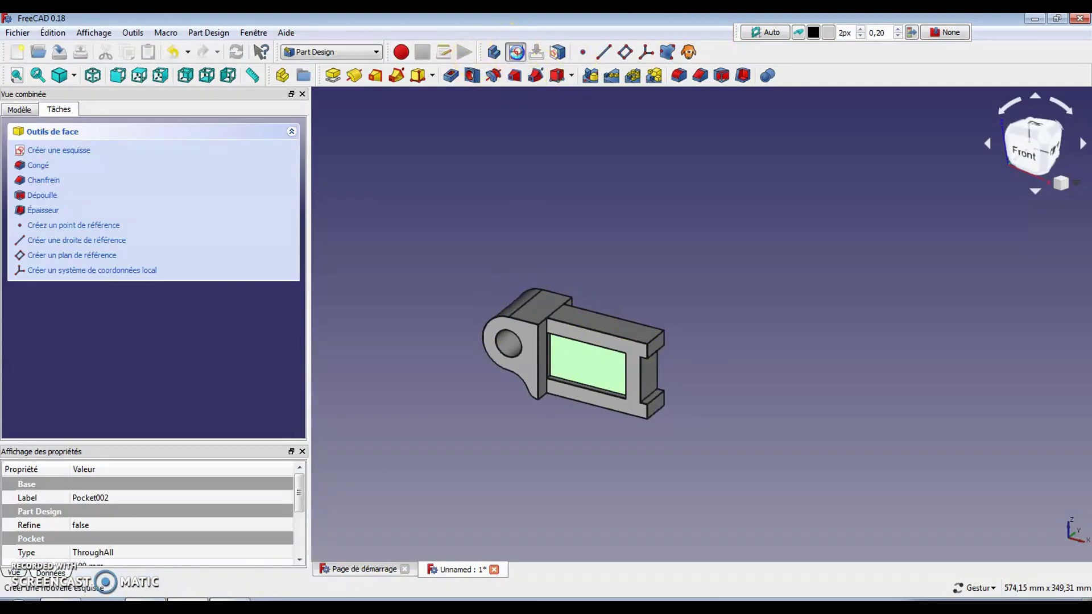
click(515, 51)
scroll(600, 350, up, 2)
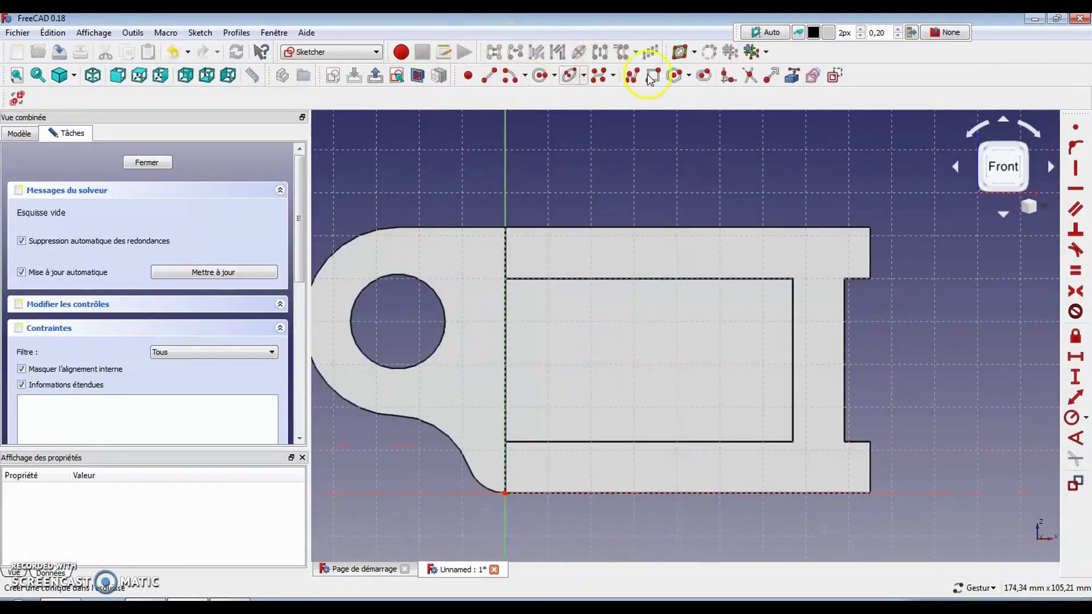
click(793, 76)
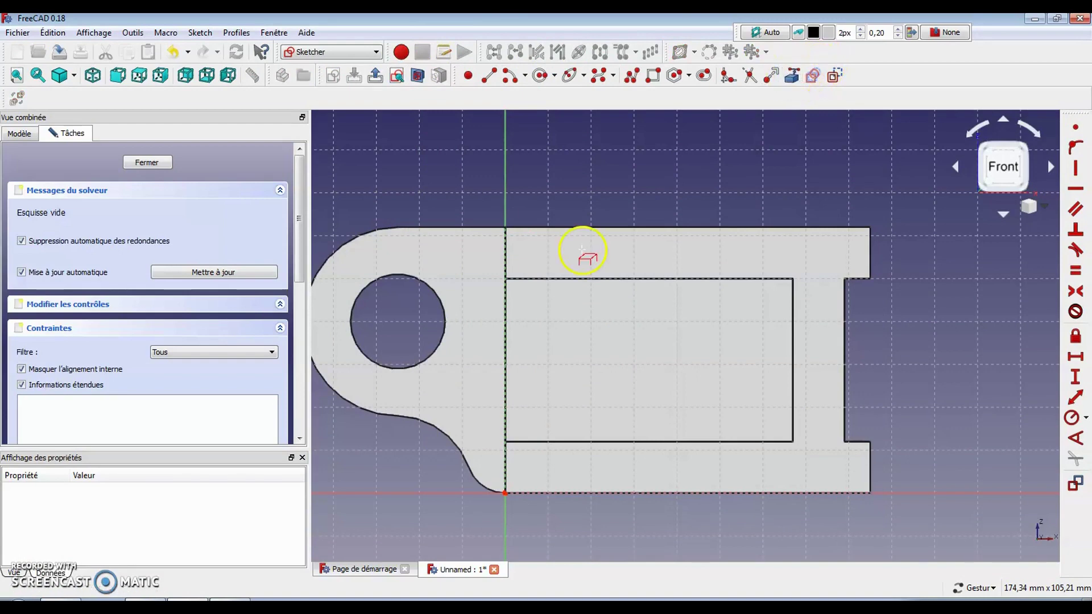
click(423, 283)
right_click(643, 158)
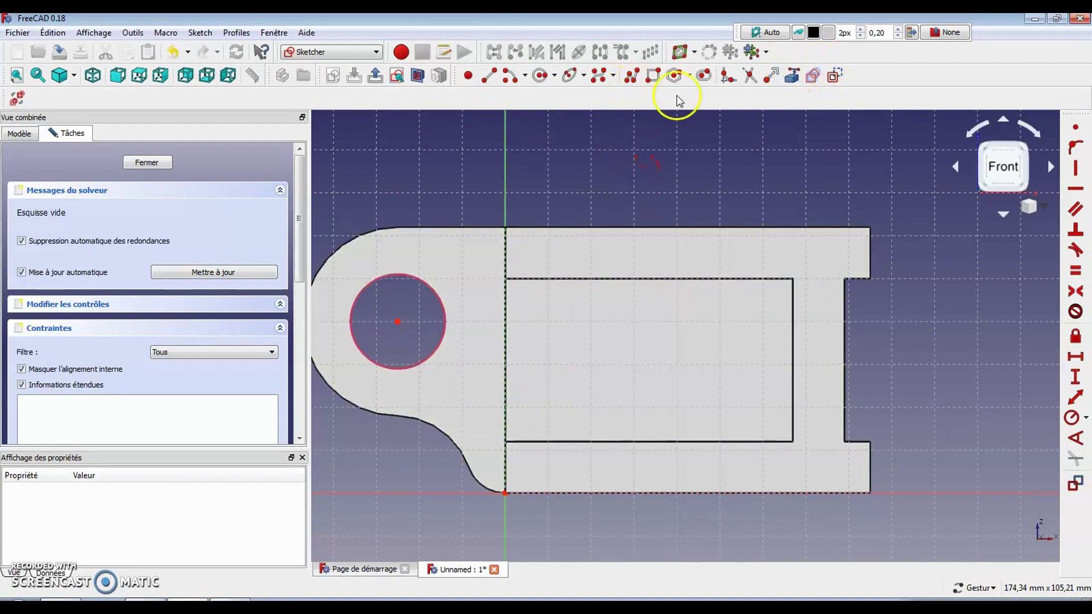
Draw a horizontal slot in the upper part of the recess and set its end radius to 6 mm.
click(703, 76)
click(550, 321)
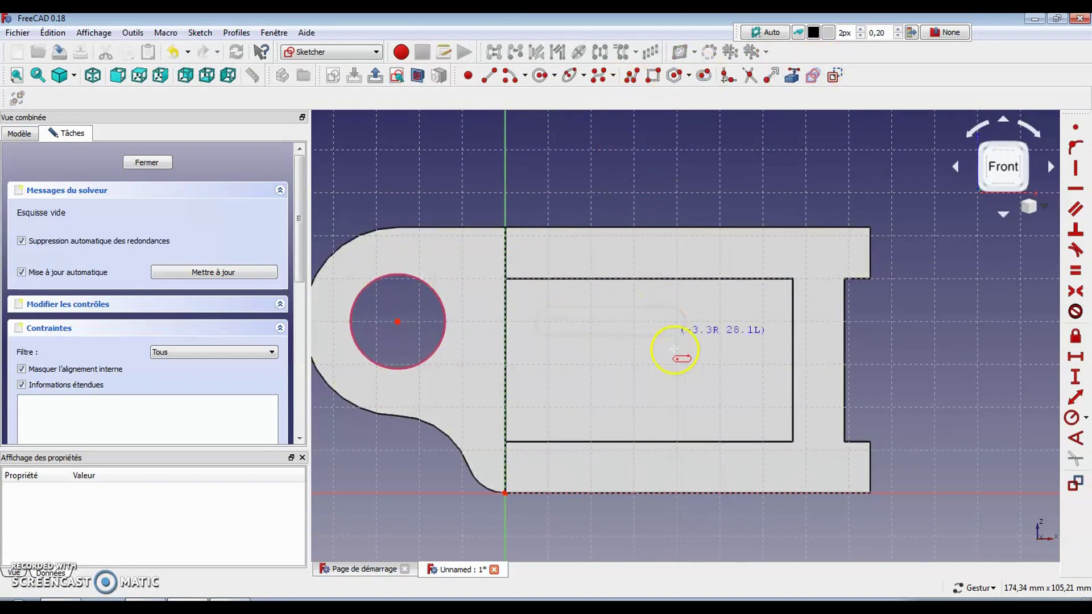
click(710, 342)
right_click(558, 150)
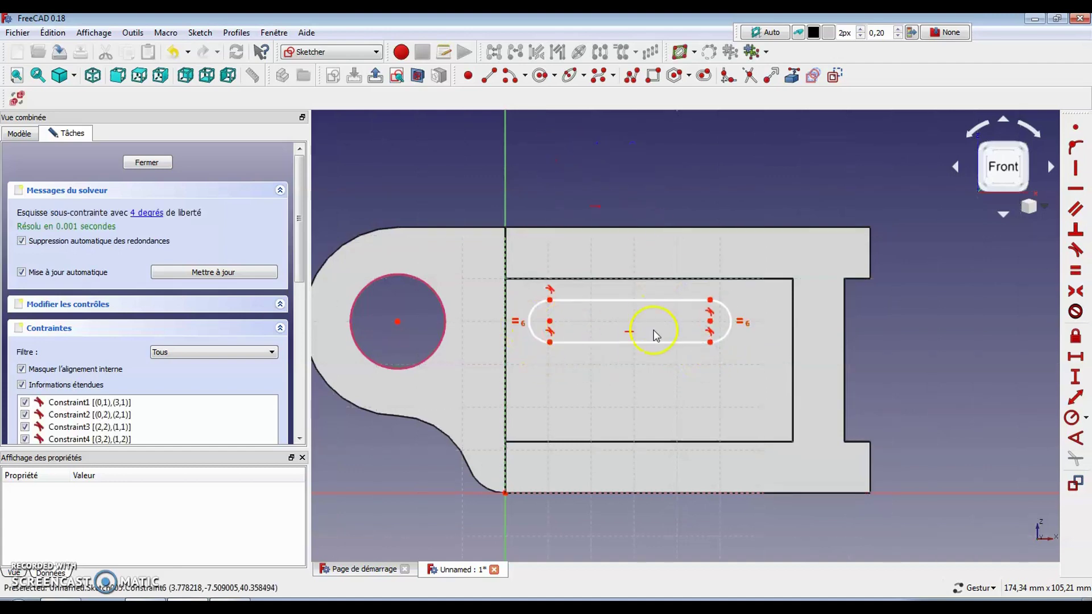
click(536, 305)
click(1072, 418)
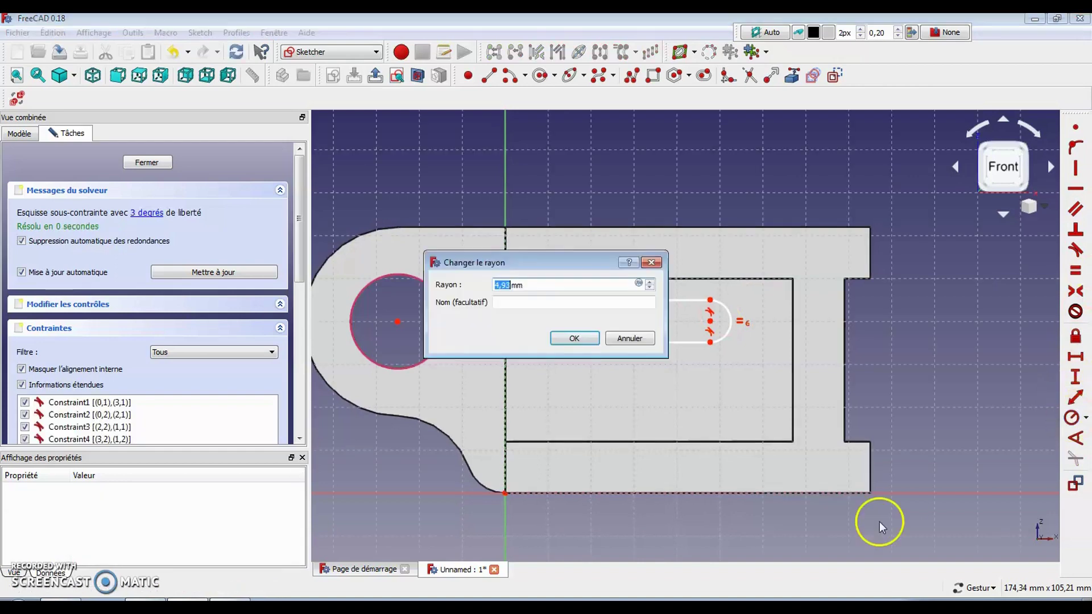
key(Return)
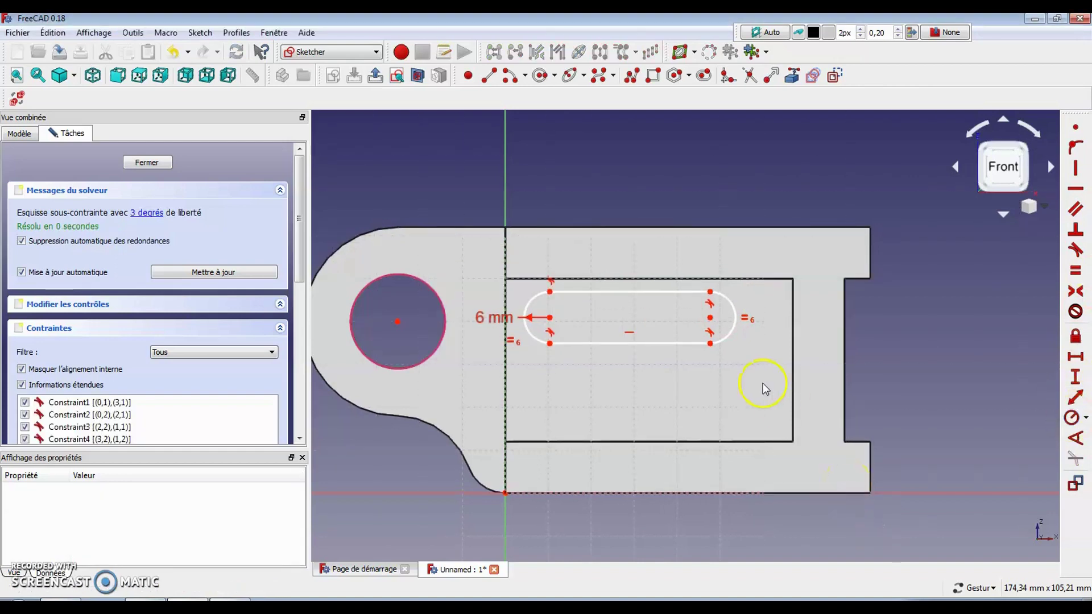
Set the horizontal distance between the slot's two arc centres to 18 mm.
click(549, 318)
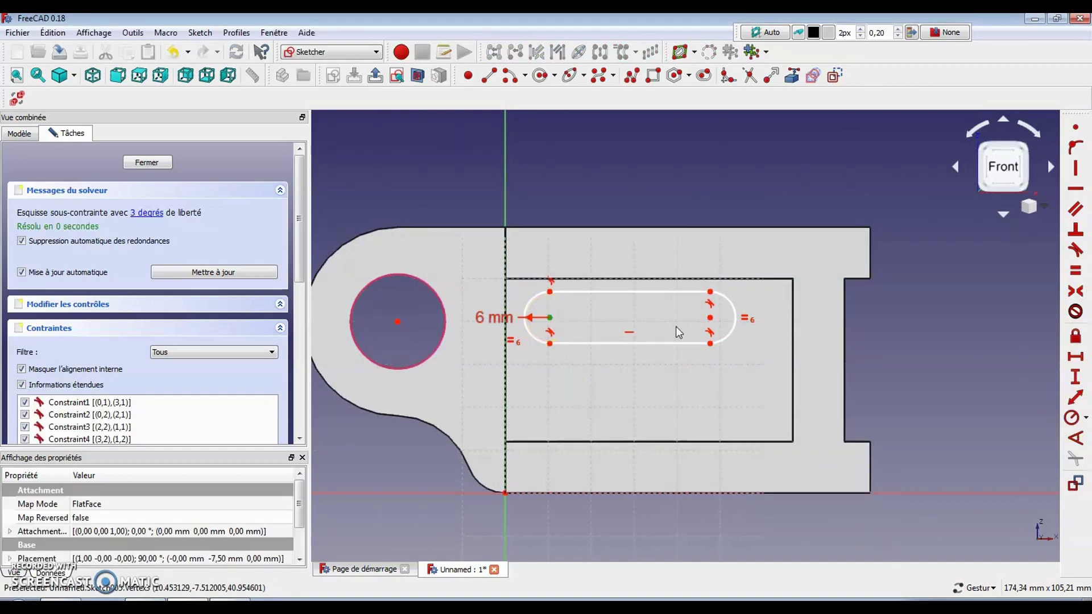
ctrl+click(710, 318)
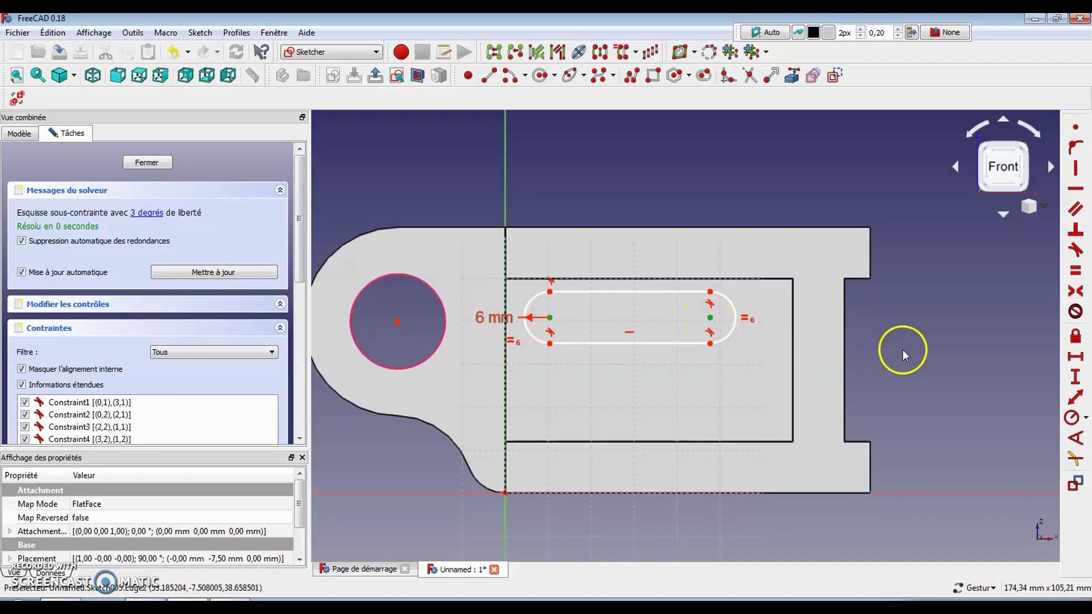
click(1076, 356)
text(18mm)
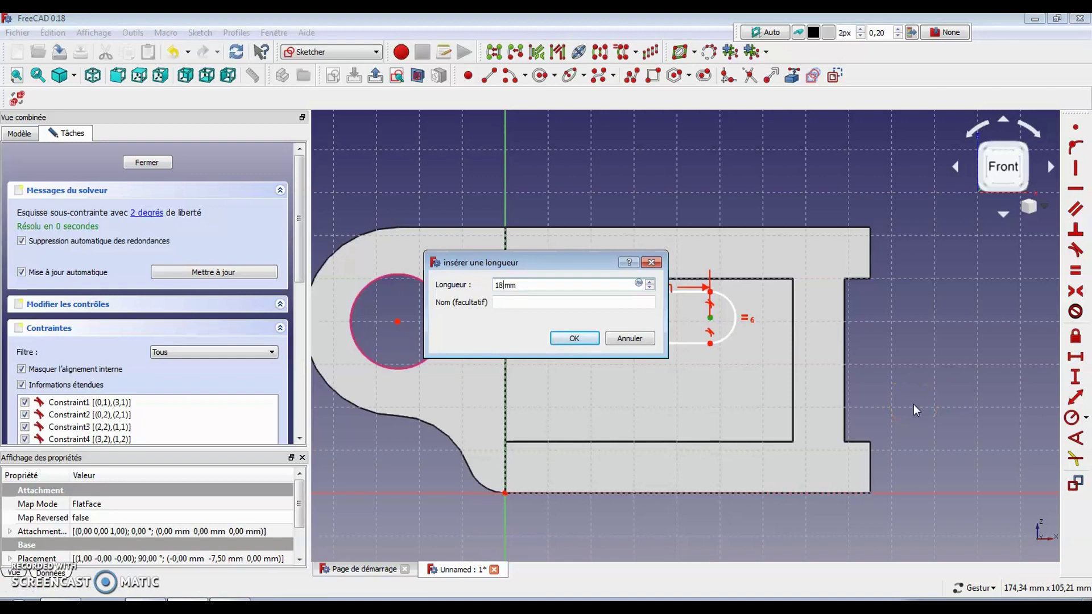
key(Return)
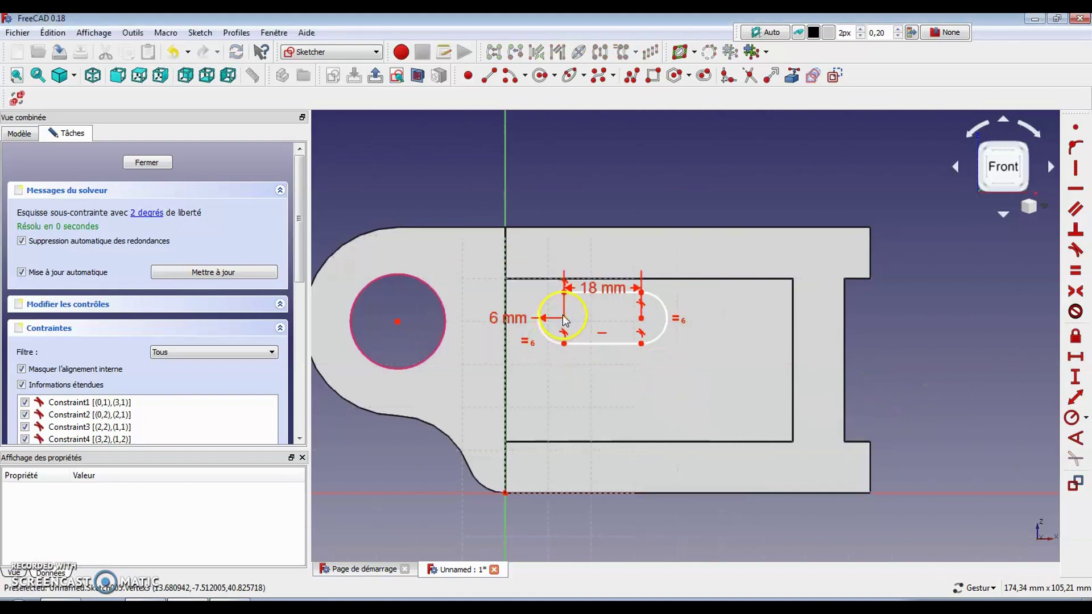
Align the centre of the slot's end arc nearest the boss horizontally with the round hole's centre.
drag(564, 318, 577, 370)
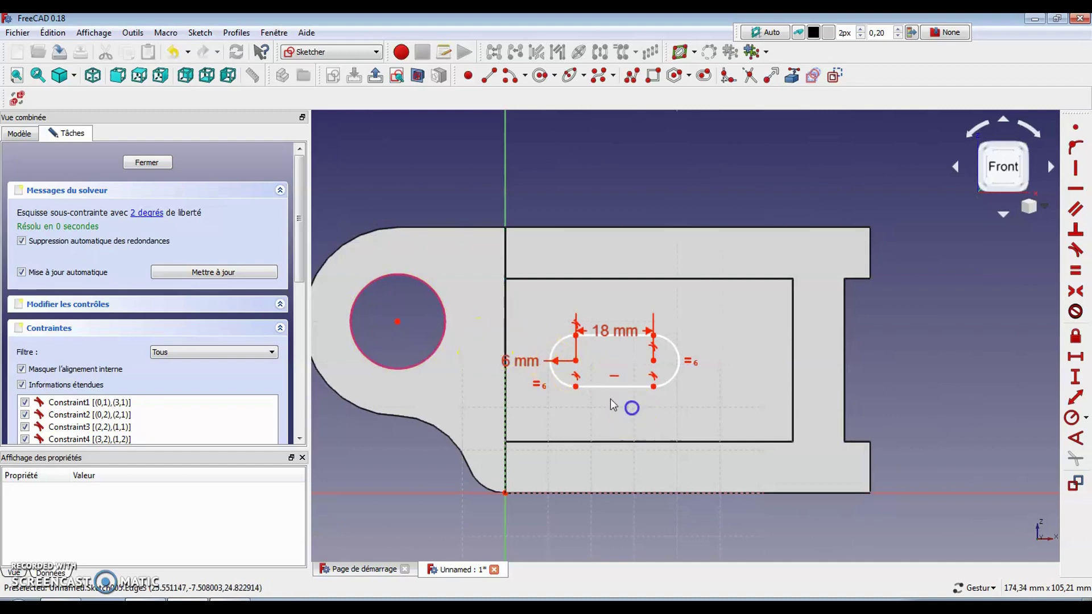
click(576, 361)
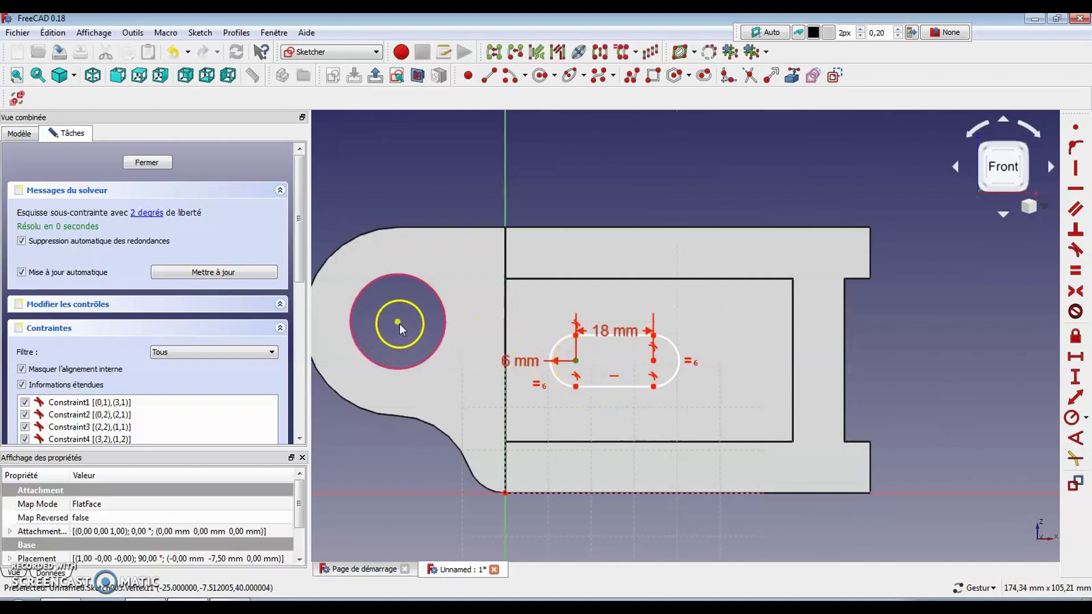
click(1076, 190)
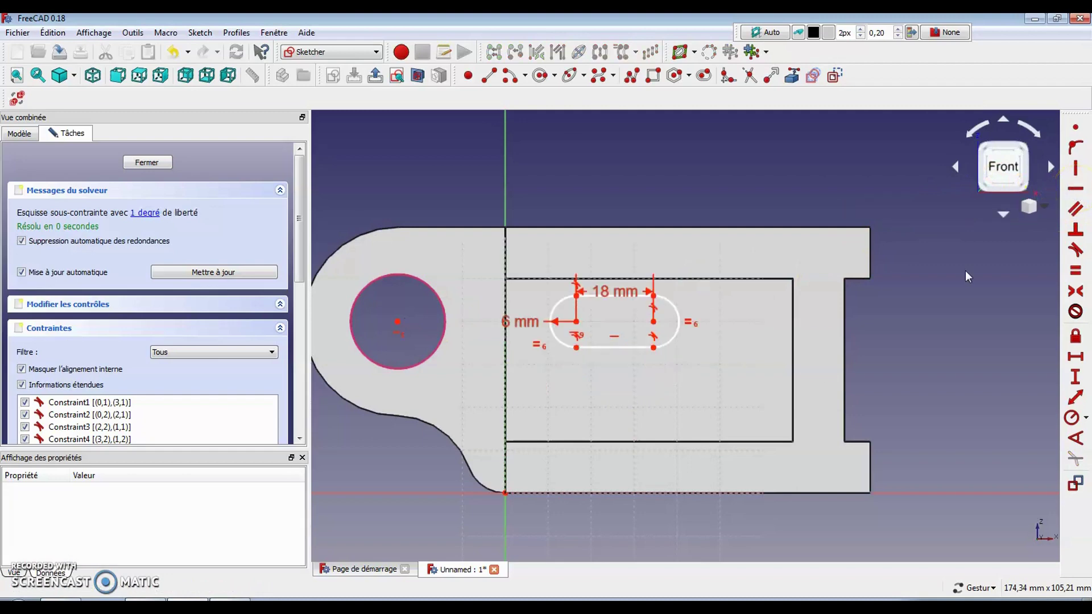
click(453, 348)
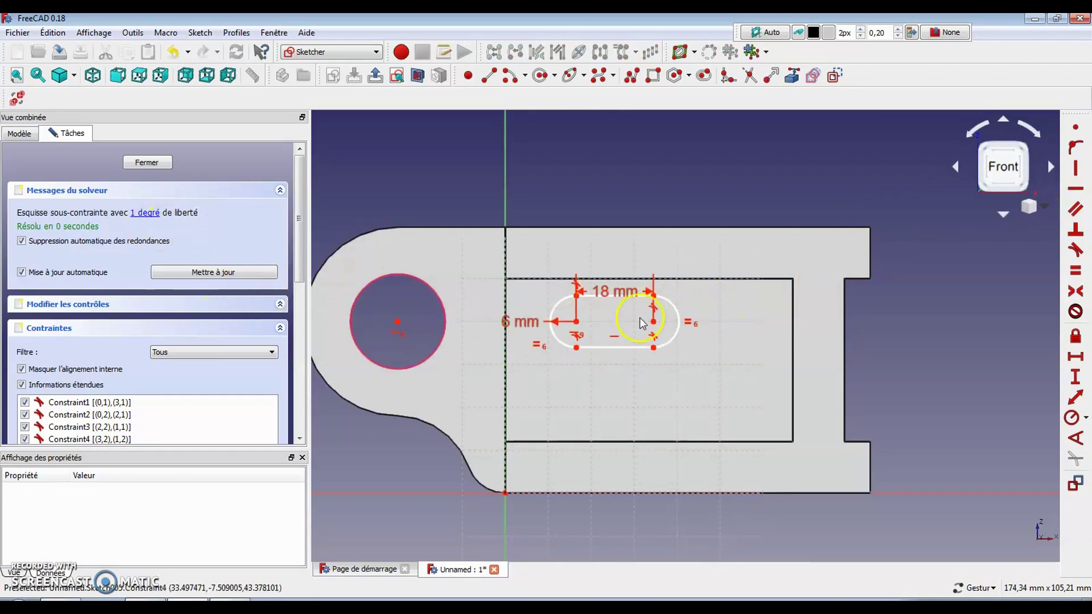
Set the slot's nearer arc centre 25 mm horizontally from the vertical axis and close the sketch.
drag(654, 321, 699, 320)
click(584, 359)
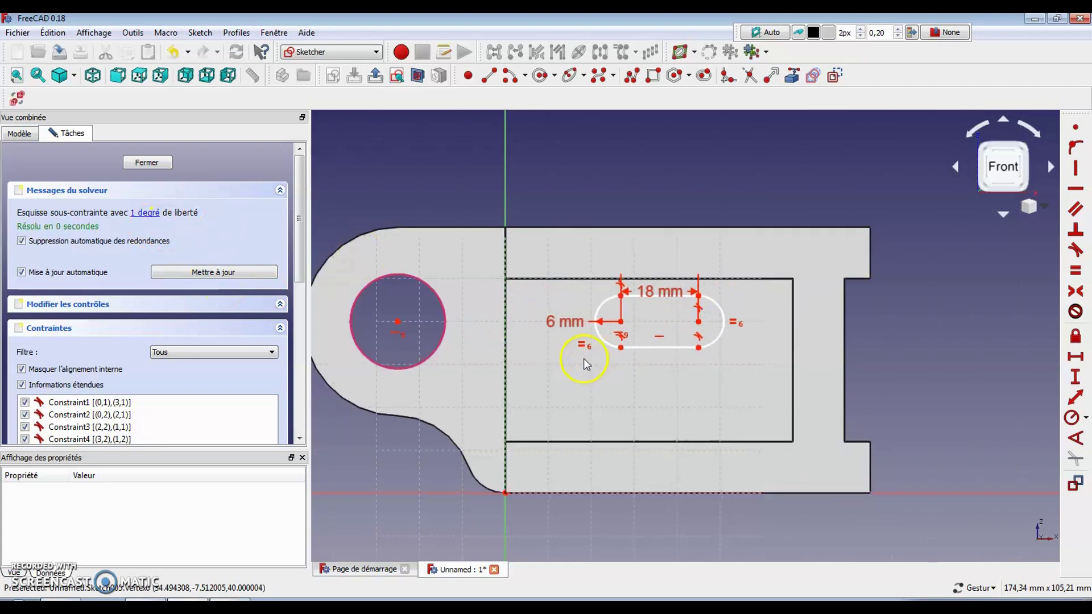
click(792, 75)
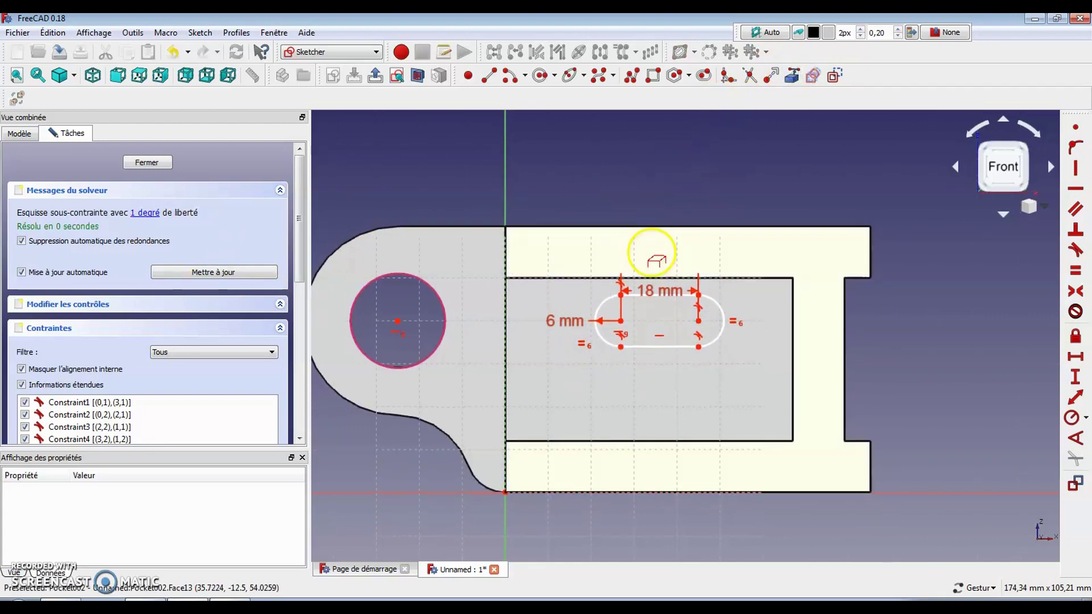
right_click(692, 192)
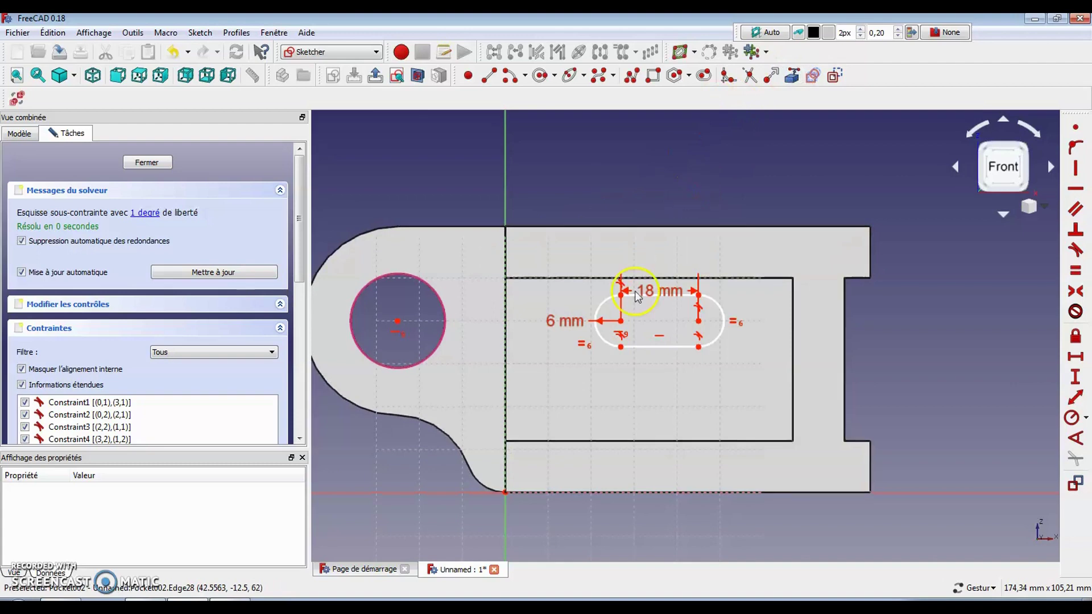
click(623, 328)
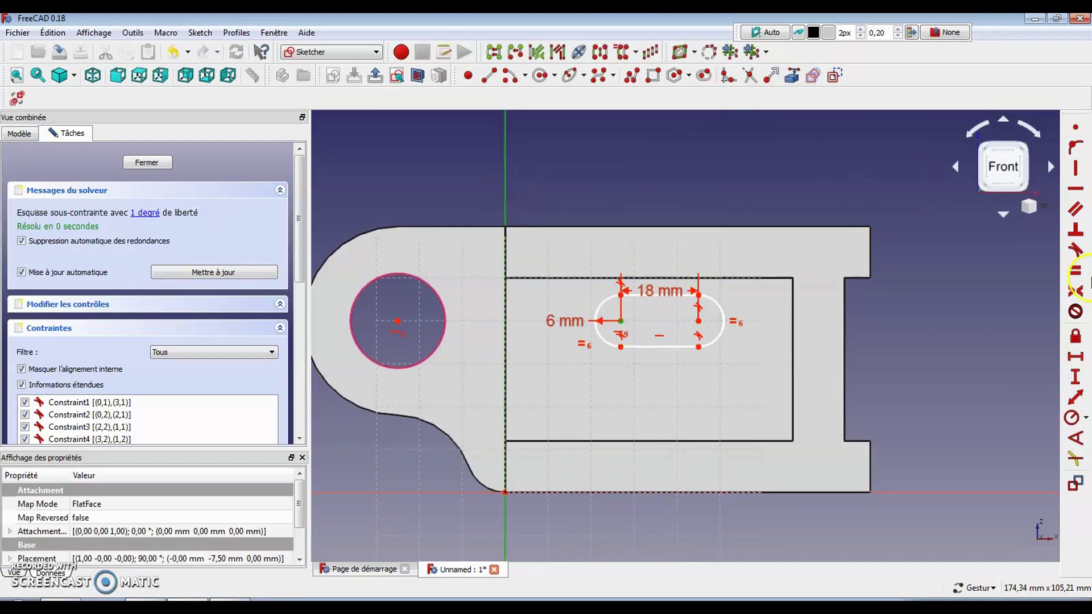
click(1076, 357)
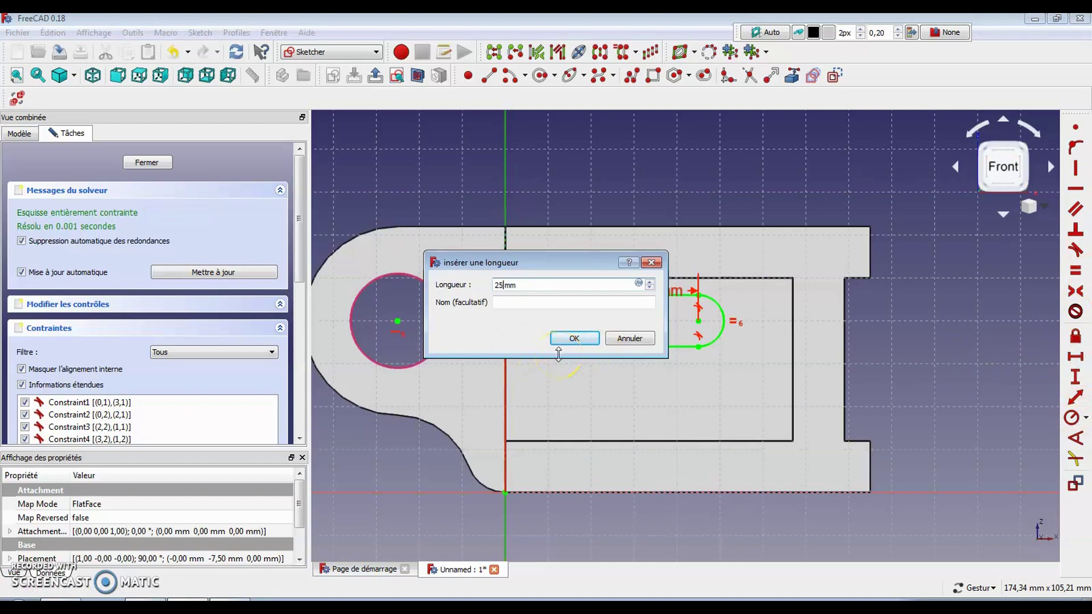
key(Return)
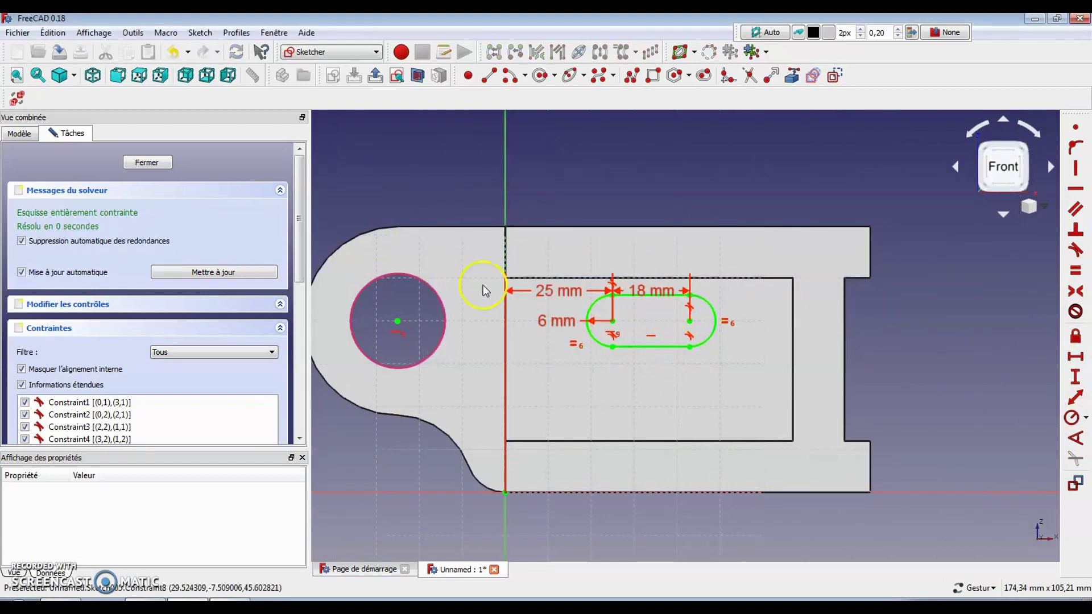
click(156, 163)
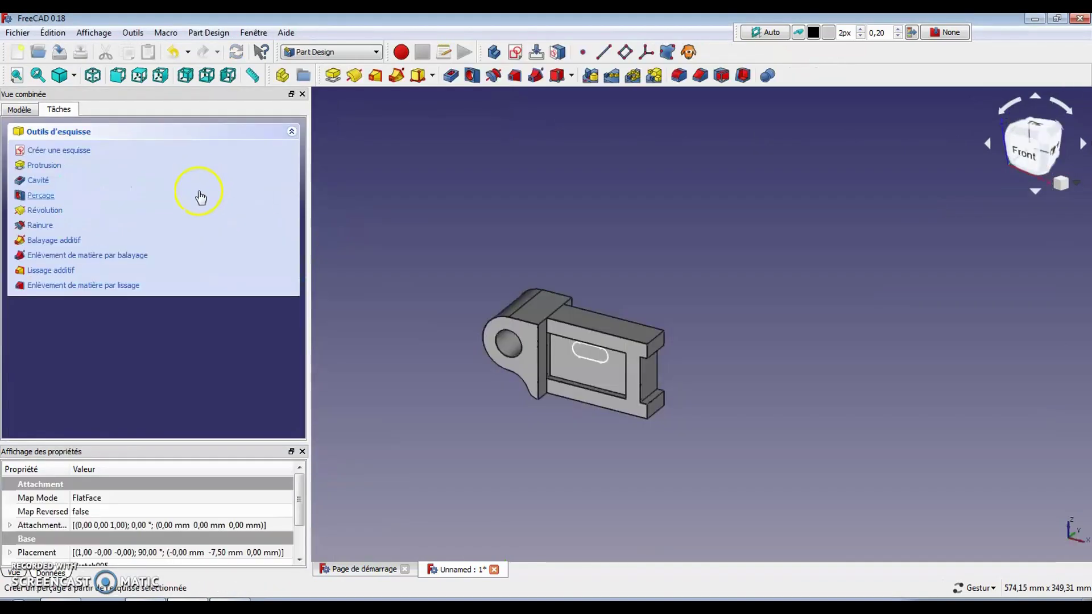
Pocket the slot sketch through the whole plate with the À travers tout type.
click(41, 182)
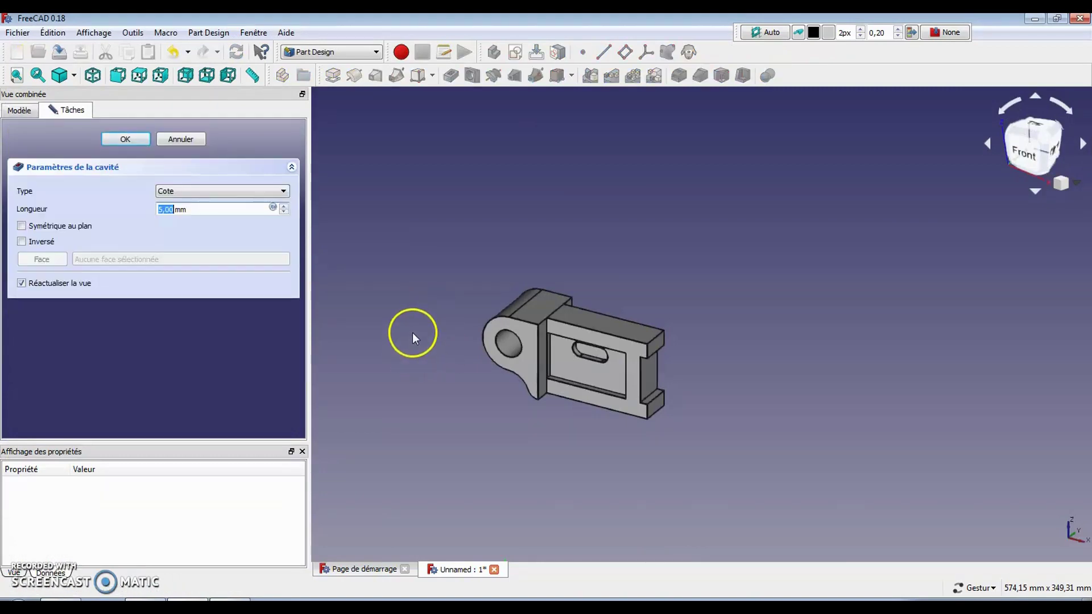
click(283, 192)
click(254, 214)
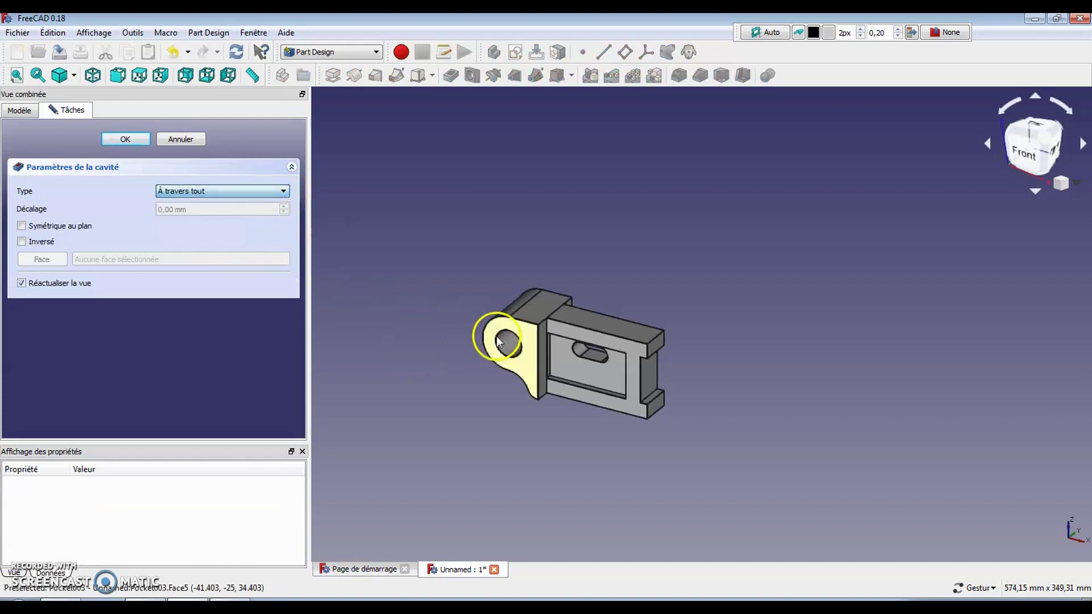
click(125, 140)
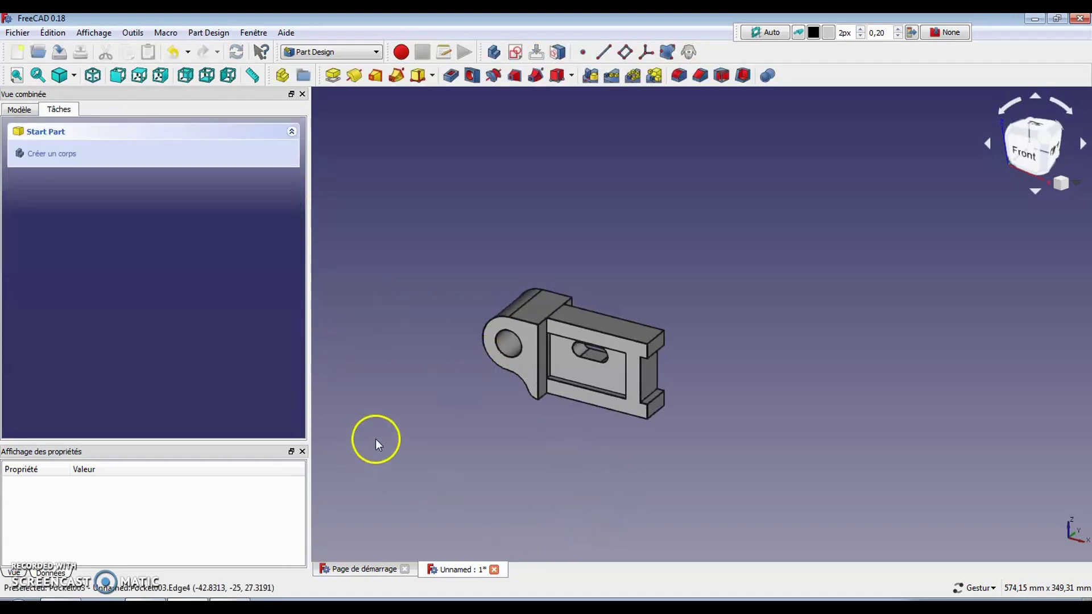
Compare the bracket with the Plan1 drawing in the photo viewer, and inspect the model in FreeCAD from several angles.
drag(438, 447, 492, 500)
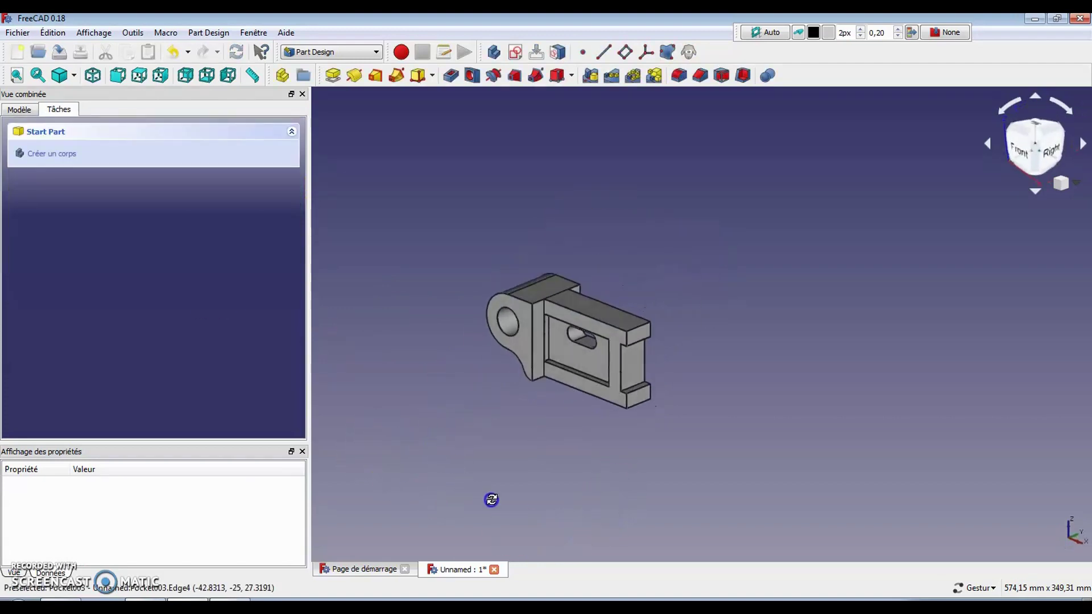
click(226, 603)
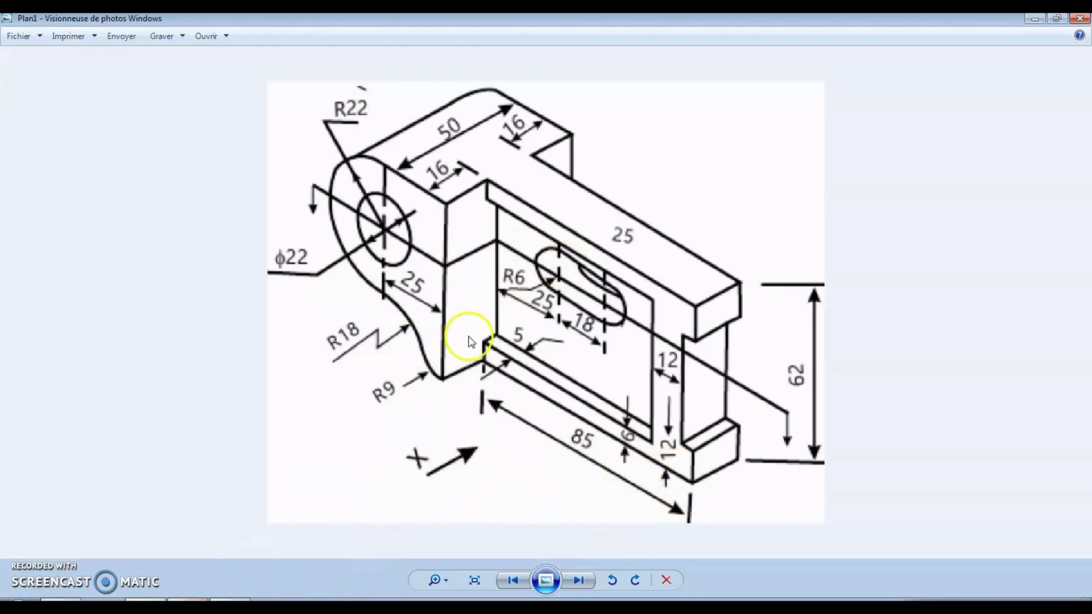
click(188, 603)
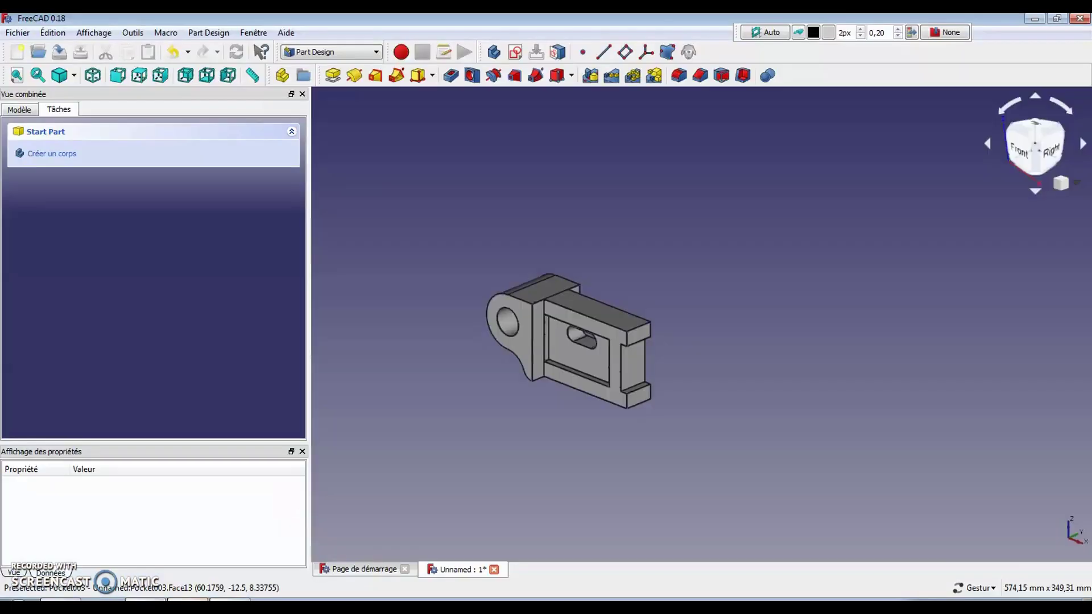
drag(480, 412, 752, 329)
key(1)
drag(622, 429, 418, 276)
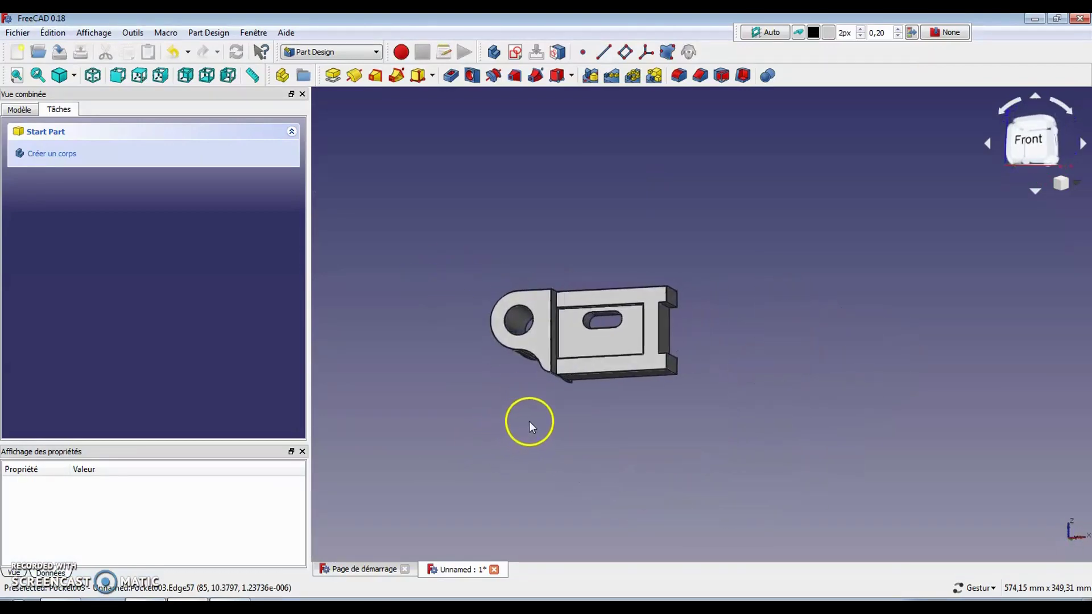
drag(823, 418, 596, 427)
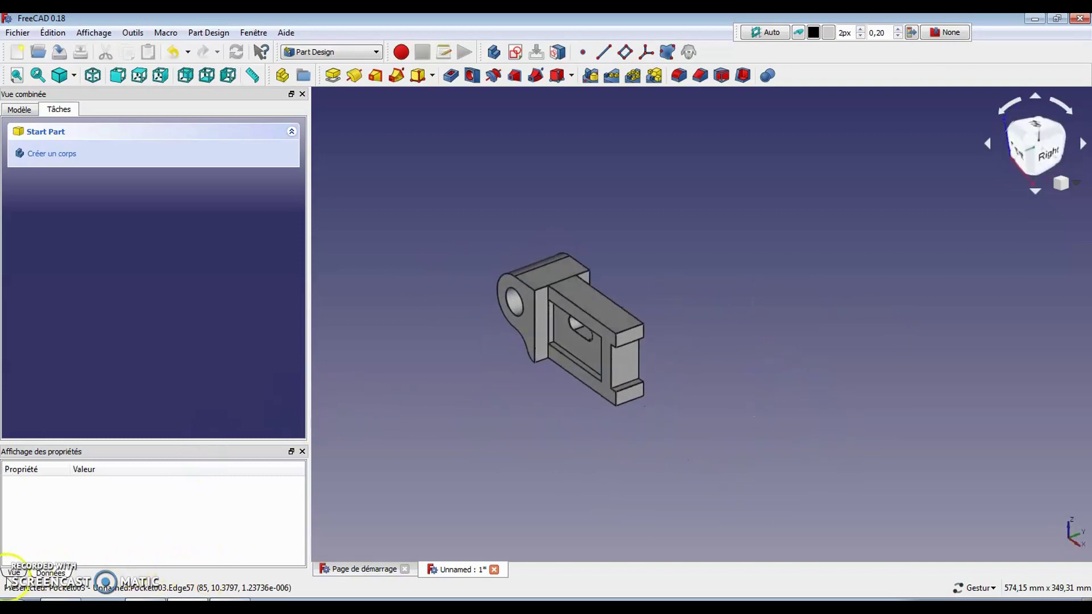